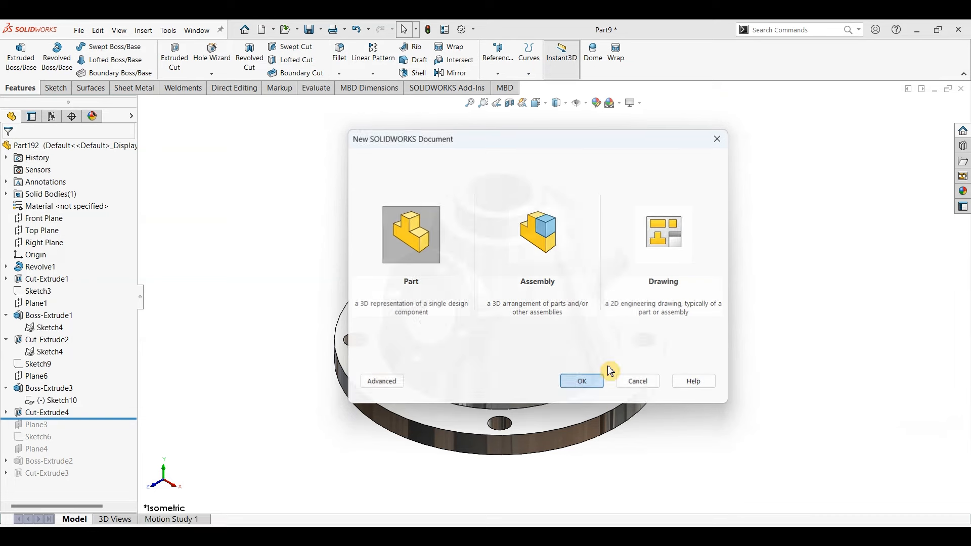
Step: Create a new part and sketch a vertical construction line about 80 mm long up from the origin on the Front Plane
{"action": "left_click", "coordinate": [601, 374]}
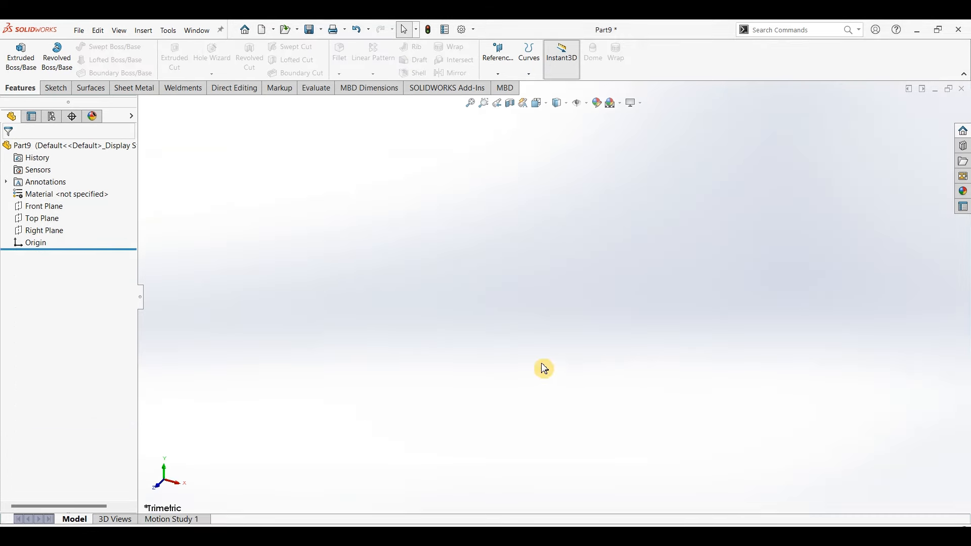
{"action": "left_click", "coordinate": [56, 207]}
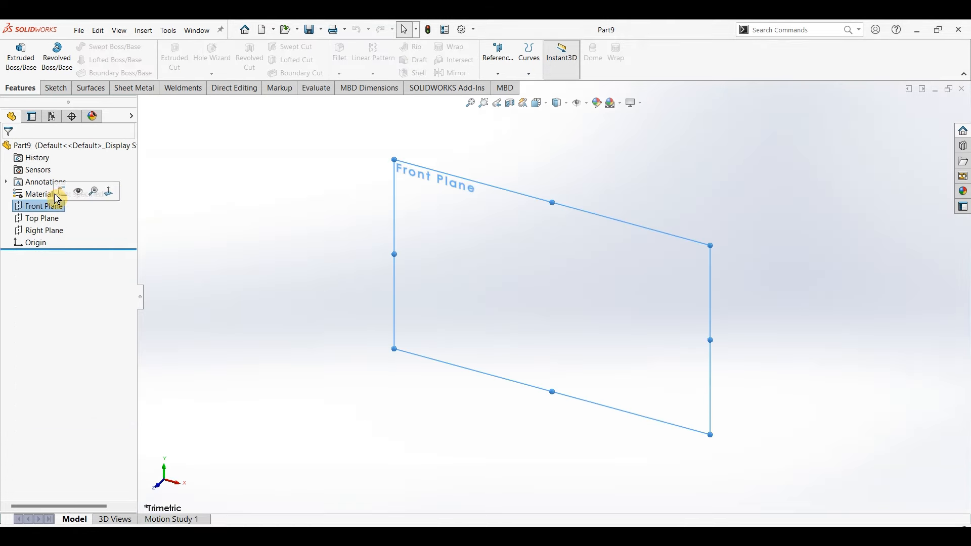
{"action": "left_click", "coordinate": [55, 88]}
{"action": "left_click", "coordinate": [16, 55]}
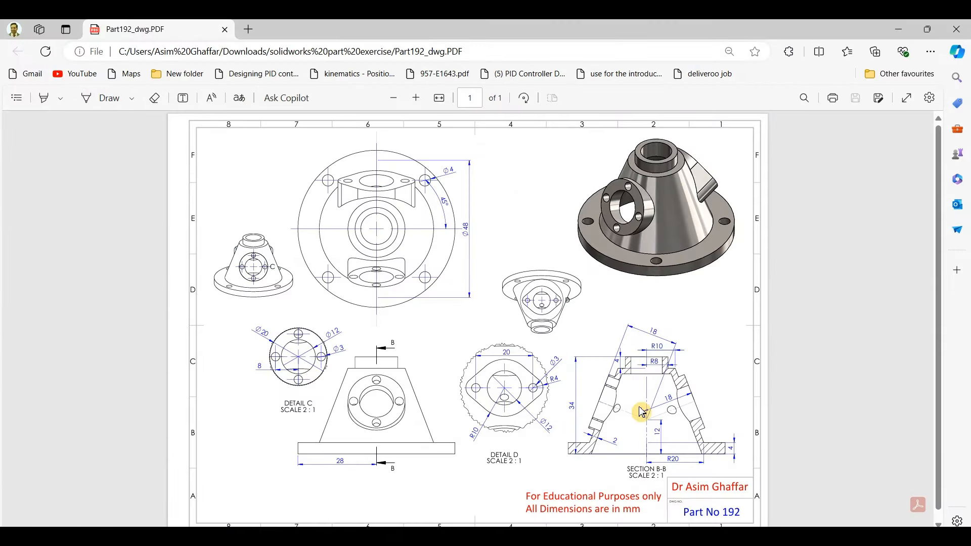
{"action": "left_click", "coordinate": [894, 35]}
Step: Sketch an open stepped profile from the origin: base line about 78 mm leftward, short flange edge, ledge, inward-sloping wall, upper ledge and short vertical lip
{"action": "left_click", "coordinate": [95, 46]}
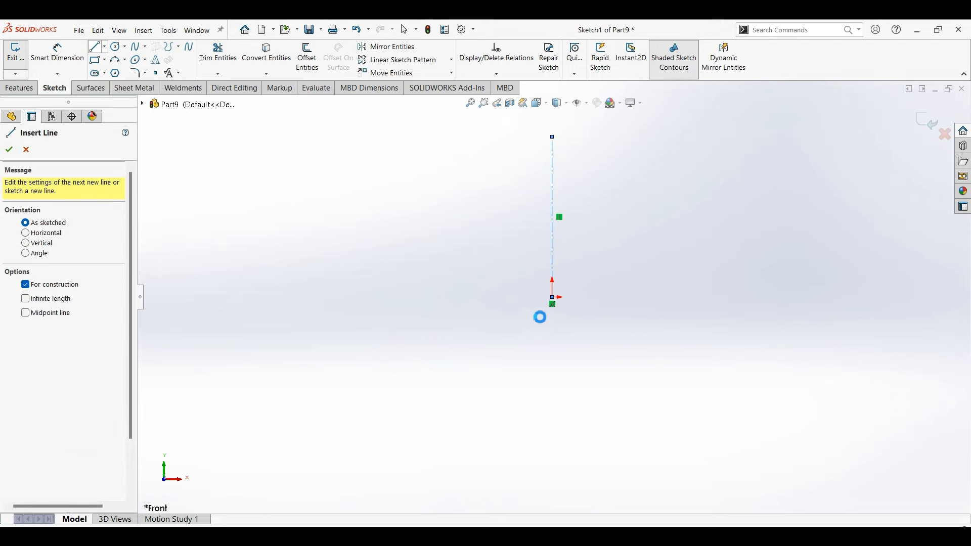
{"action": "left_click", "coordinate": [552, 297]}
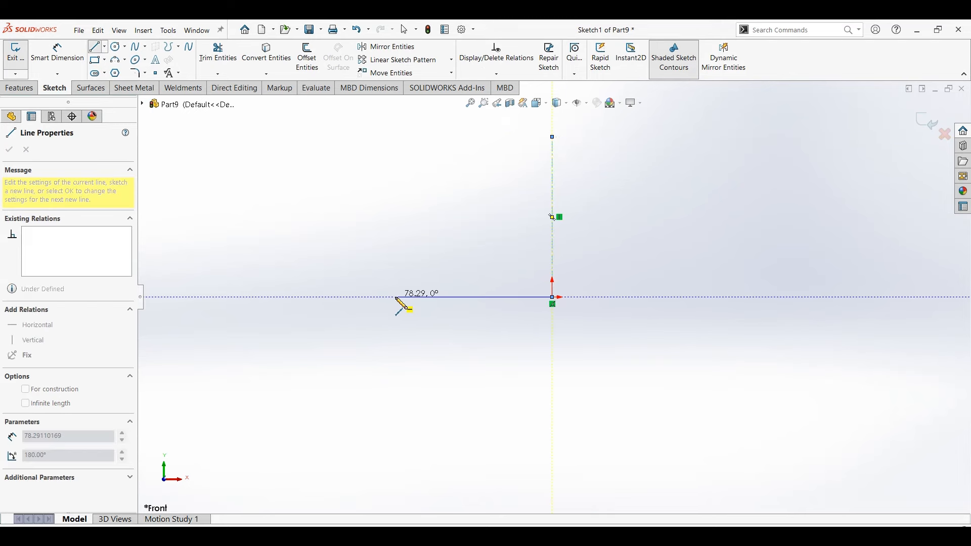
{"action": "left_click", "coordinate": [396, 298]}
{"action": "left_click", "coordinate": [395, 273]}
{"action": "left_click", "coordinate": [433, 273]}
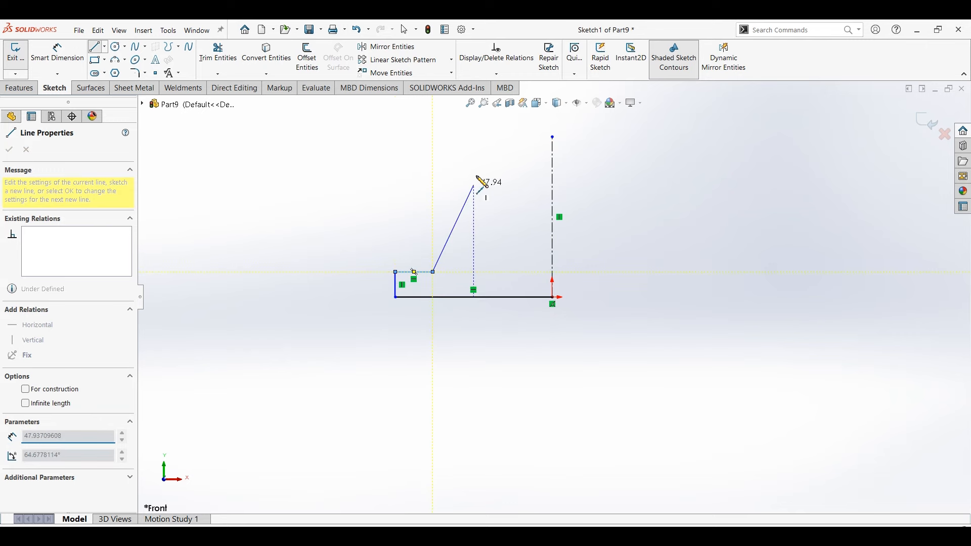
{"action": "left_click", "coordinate": [474, 161]}
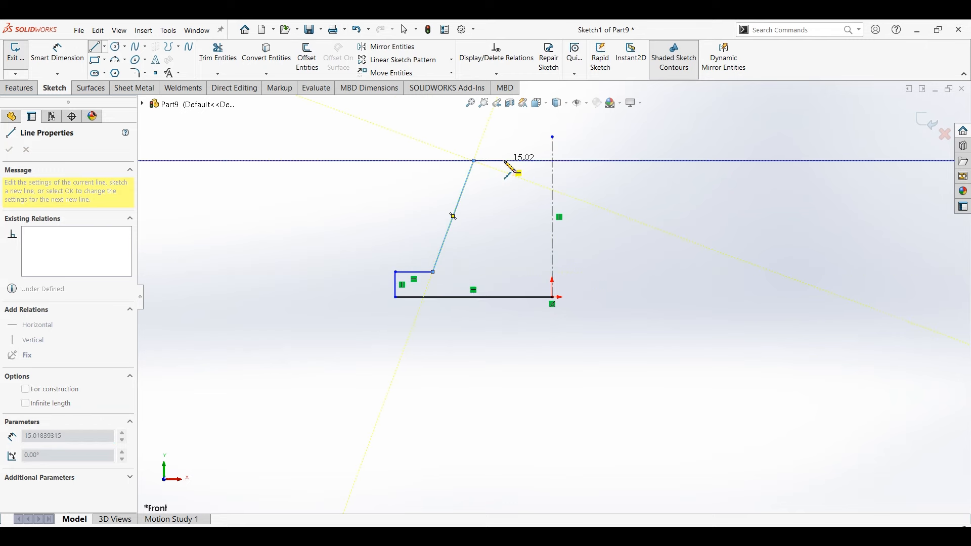
{"action": "left_click", "coordinate": [504, 160]}
{"action": "left_click", "coordinate": [504, 138]}
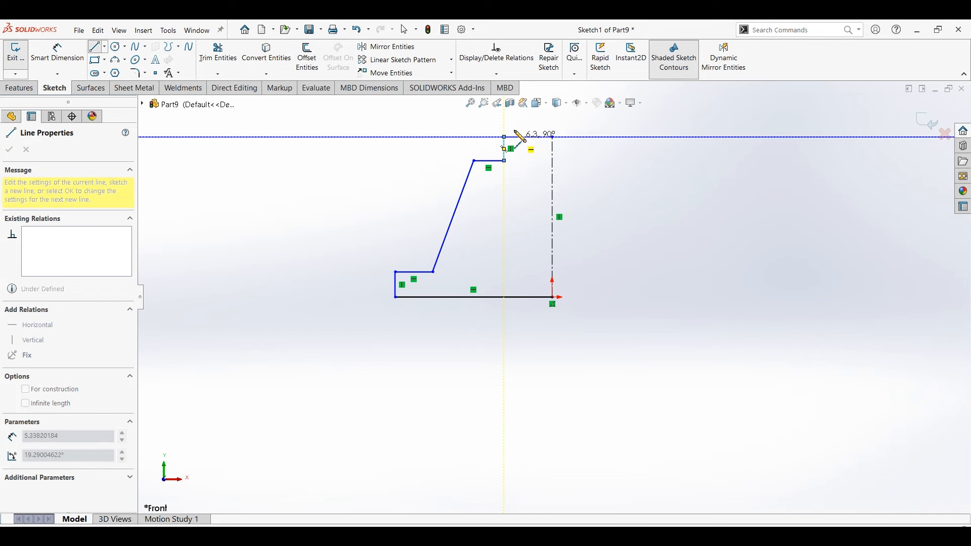
{"action": "key", "text": "Escape"}
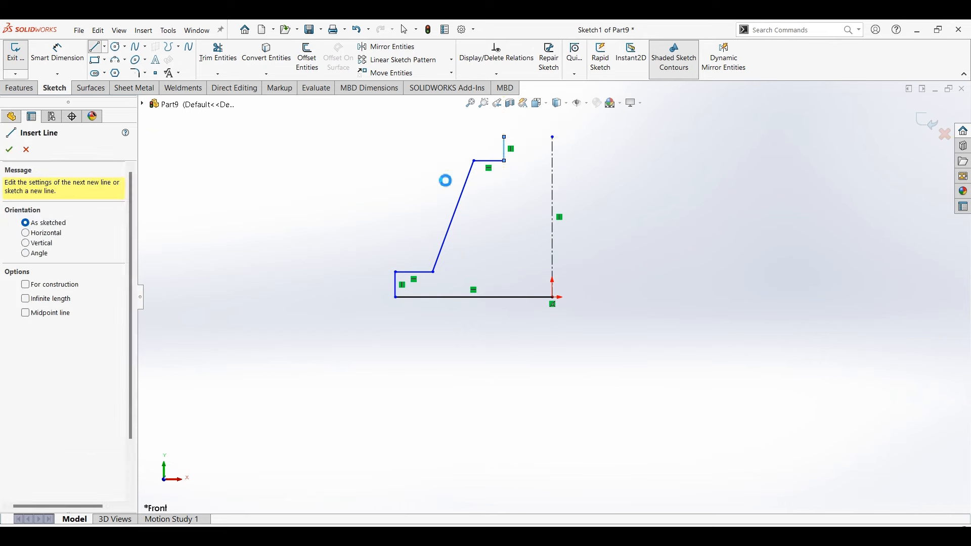
{"action": "key", "text": "Escape"}
Step: Dimension the vertical construction line to 34 mm and the short vertical lip at the profile's top to 4 mm
{"action": "left_click", "coordinate": [57, 55]}
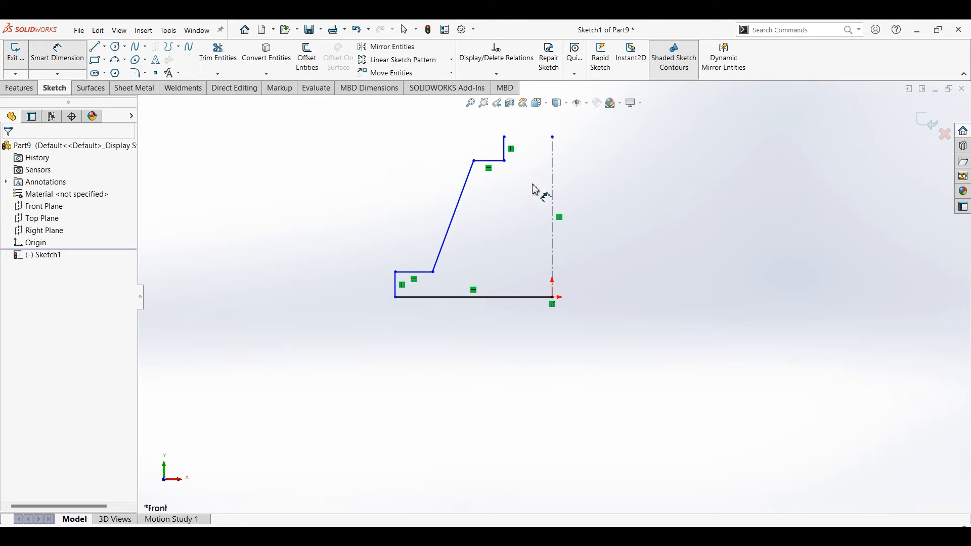
{"action": "left_click", "coordinate": [564, 213]}
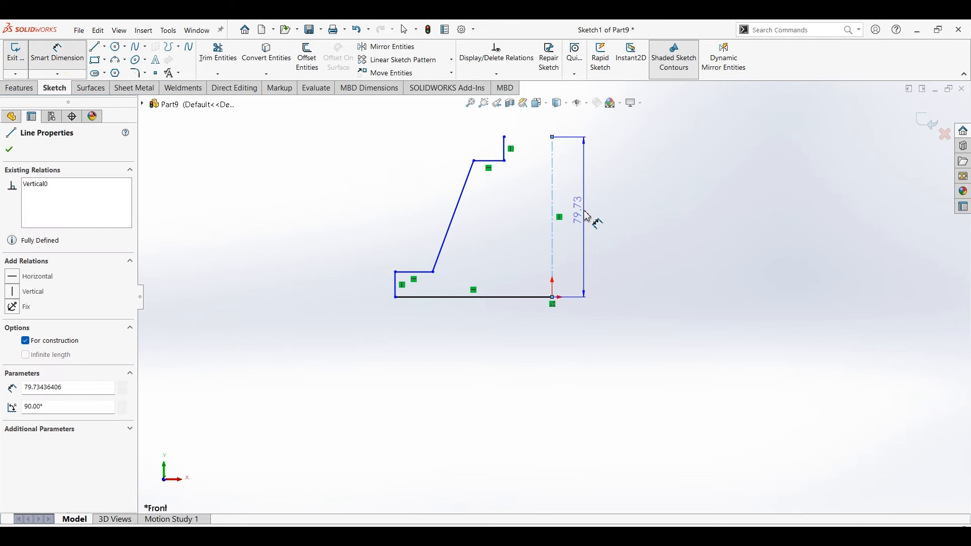
{"action": "left_click", "coordinate": [588, 217]}
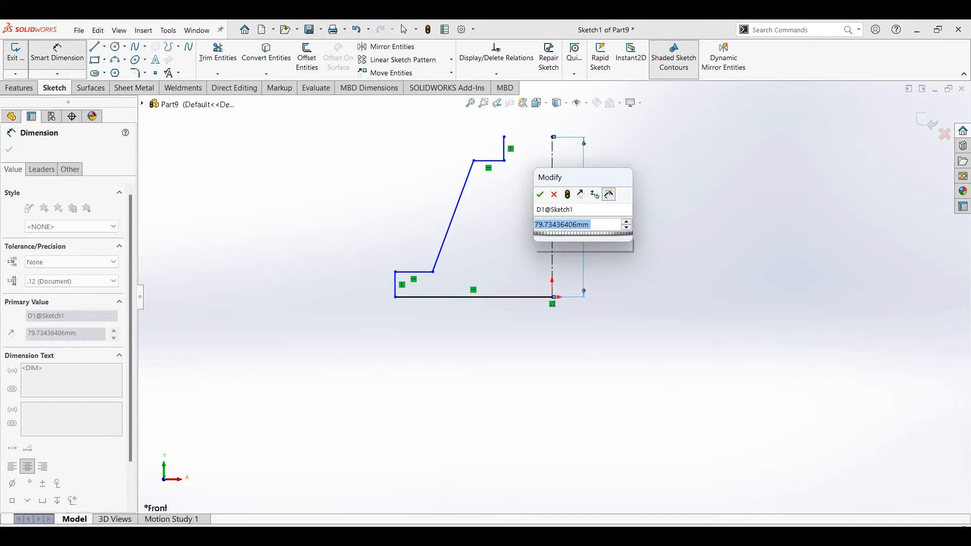
{"action": "type", "text": "34"}
{"action": "key", "text": "Return"}
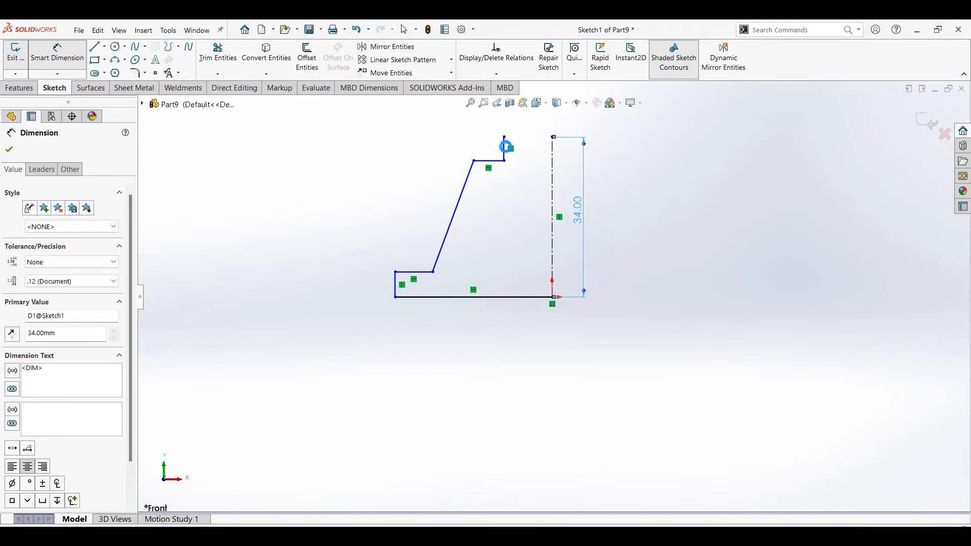
{"action": "left_click", "coordinate": [506, 150]}
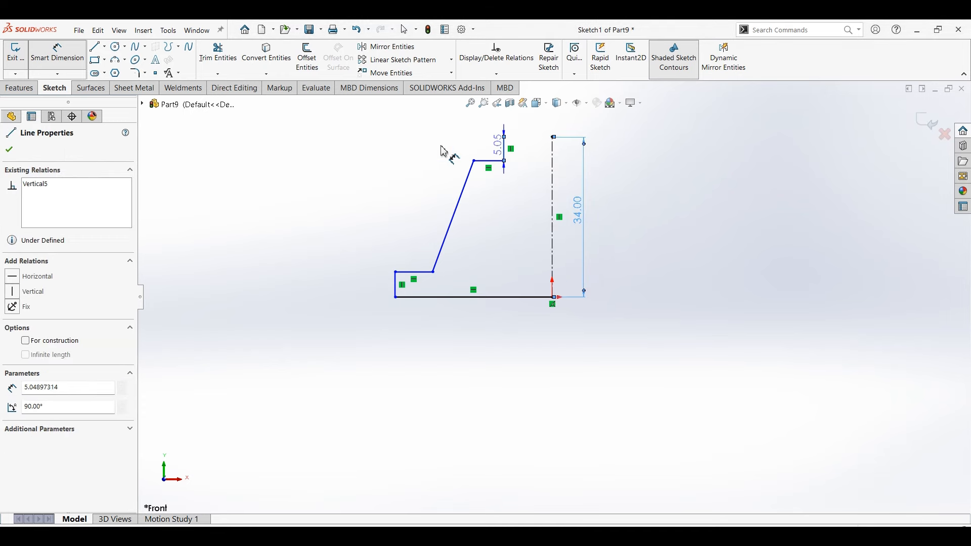
{"action": "left_click", "coordinate": [445, 152]}
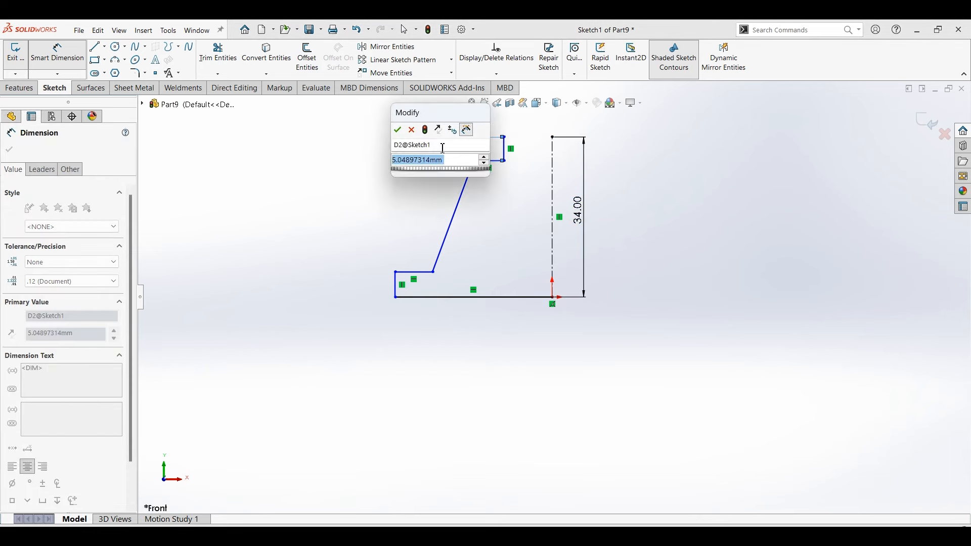
{"action": "key", "text": "Return"}
{"action": "left_click", "coordinate": [449, 152]}
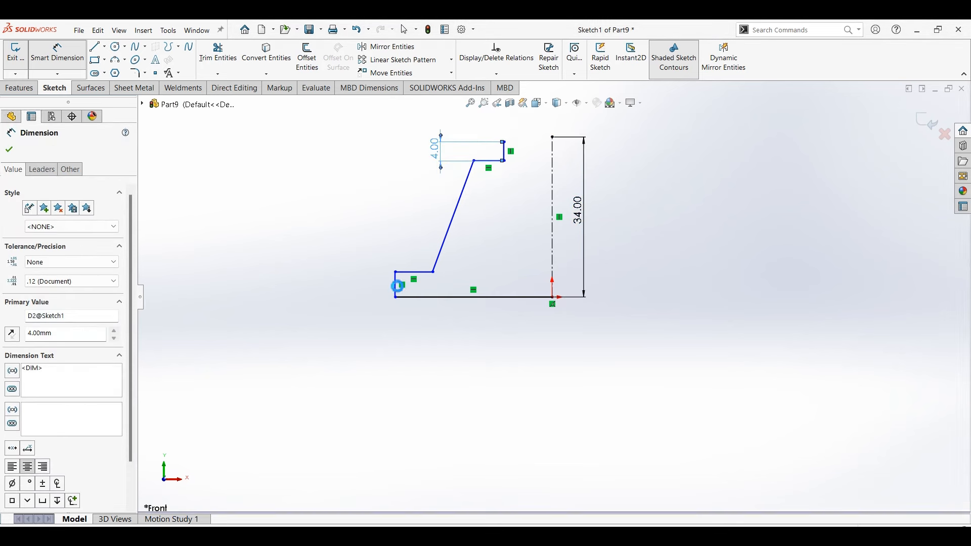
{"action": "left_click", "coordinate": [360, 289]}
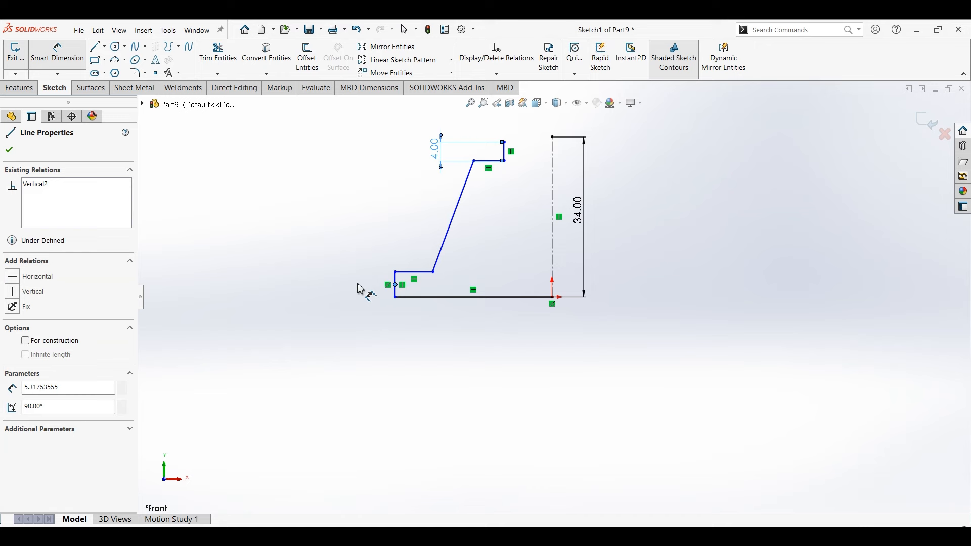
{"action": "left_click", "coordinate": [396, 285]}
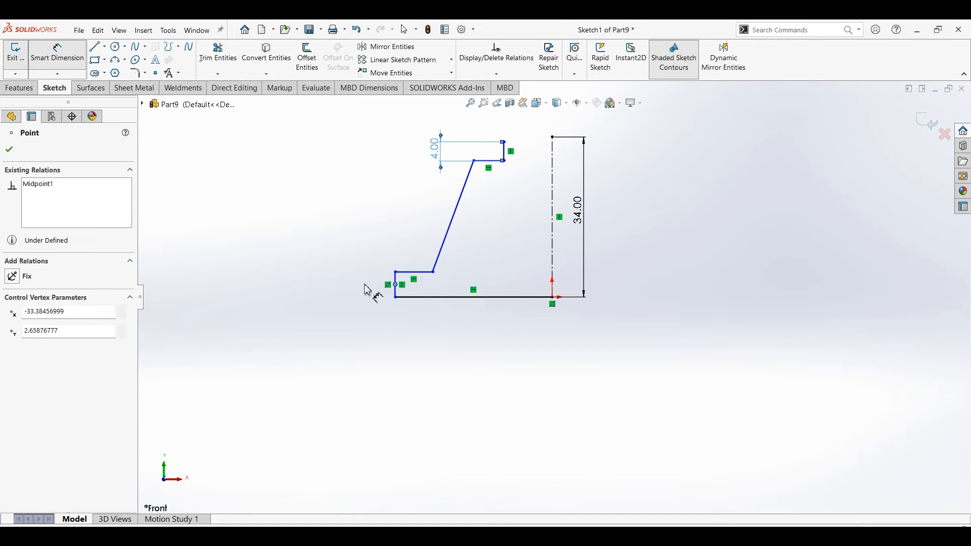
{"action": "left_click", "coordinate": [367, 289]}
Step: Dimension the vertical outer edge of the base flange to 4 mm
{"action": "left_click", "coordinate": [78, 65]}
{"action": "left_click", "coordinate": [396, 291]}
{"action": "left_click", "coordinate": [363, 289]}
{"action": "type", "text": "4"}
{"action": "key", "text": "Return"}
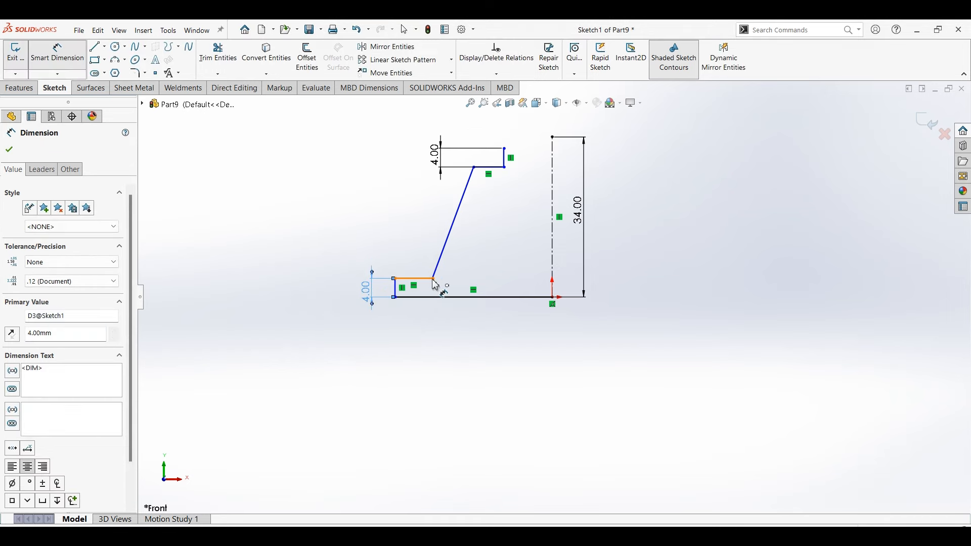
Step: Dimension the sloped wall's lower end 20 mm from the centerline and set the base line's length to 28 mm
{"action": "left_click", "coordinate": [558, 272]}
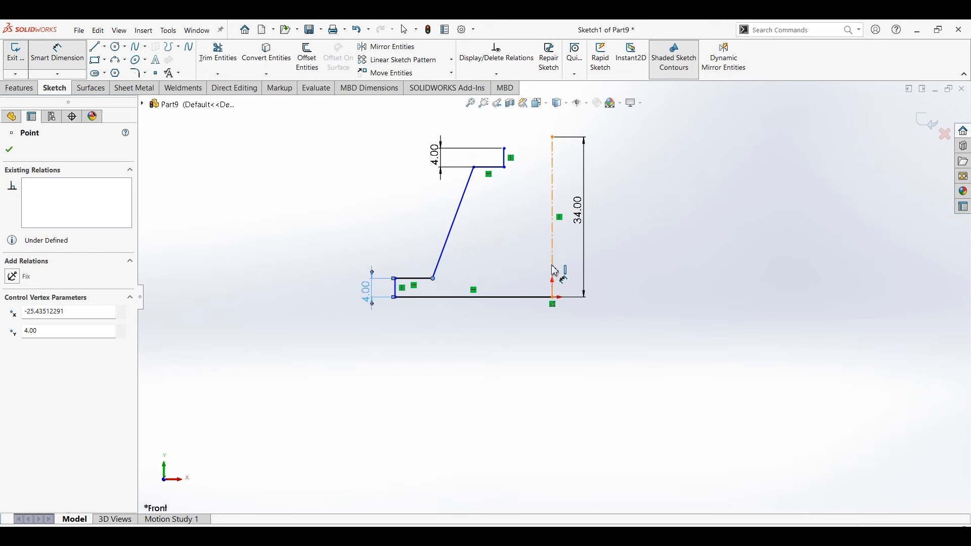
{"action": "left_click", "coordinate": [519, 341]}
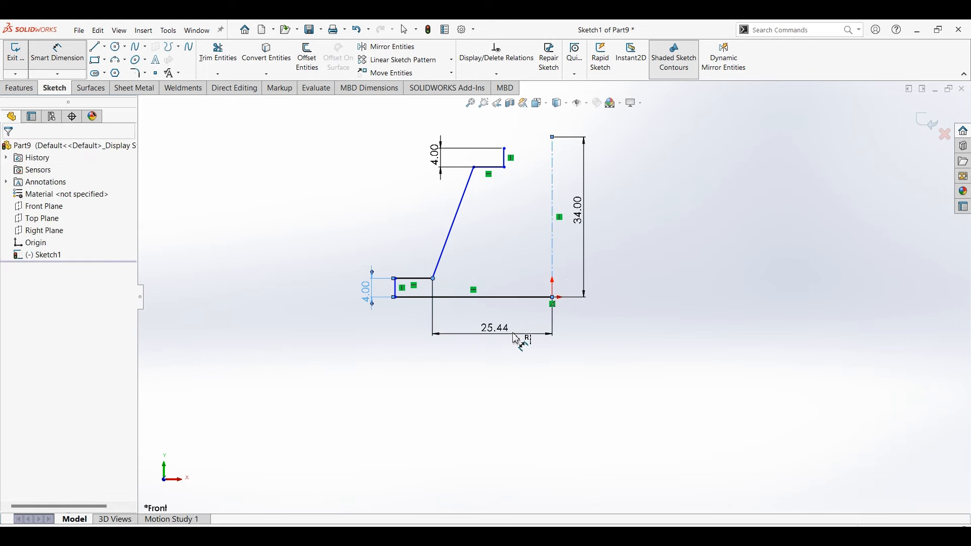
{"action": "type", "text": "20"}
{"action": "key", "text": "Return"}
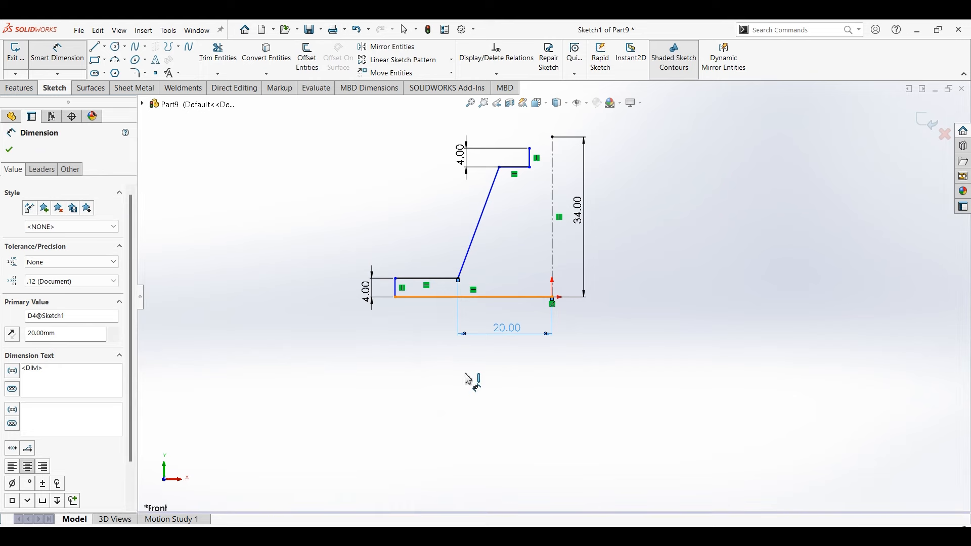
{"action": "left_click", "coordinate": [468, 297]}
{"action": "left_click", "coordinate": [500, 370]}
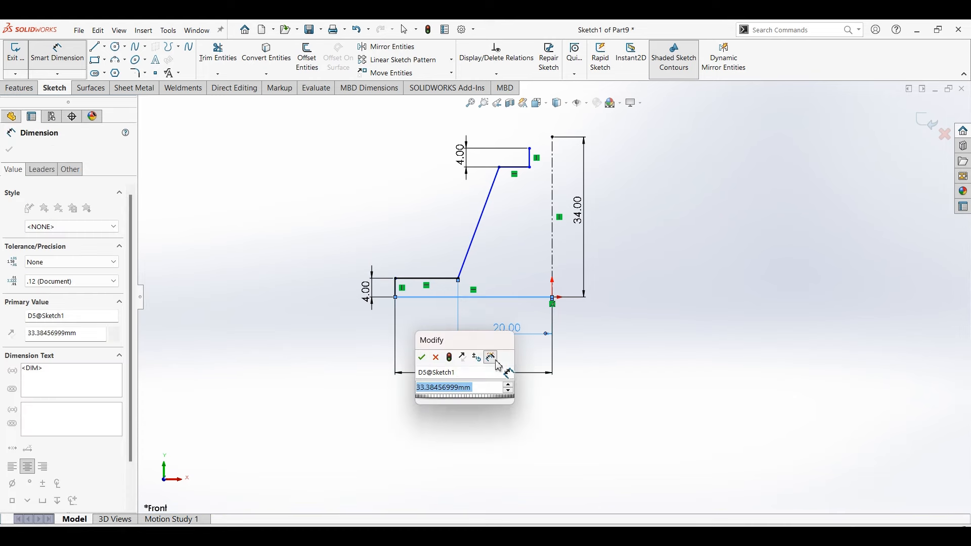
{"action": "type", "text": "28"}
{"action": "key", "text": "Return"}
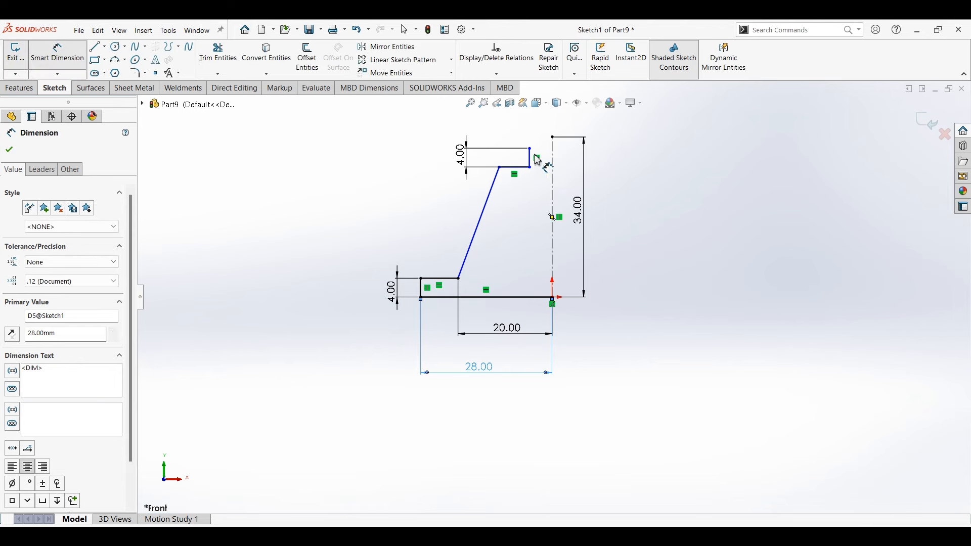
Step: Dimension the top endpoint of the upper lip 10 mm horizontally from the centerline
{"action": "left_click", "coordinate": [556, 143]}
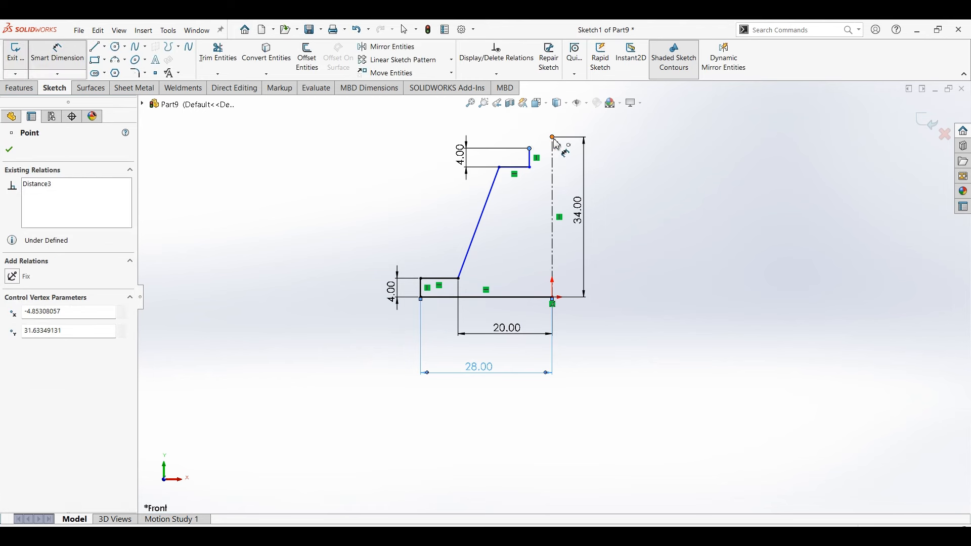
{"action": "left_click", "coordinate": [547, 182]}
{"action": "type", "text": "10"}
{"action": "key", "text": "Return"}
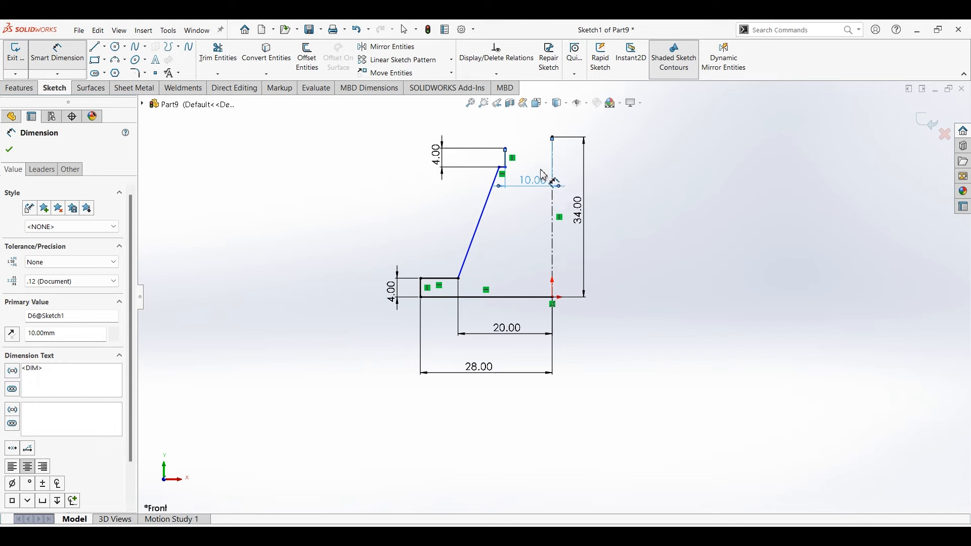
{"action": "key", "text": "Escape"}
Step: Add a horizontal relation between the upper lip's top endpoint and the centerline's top endpoint
{"action": "left_click", "coordinate": [508, 149]}
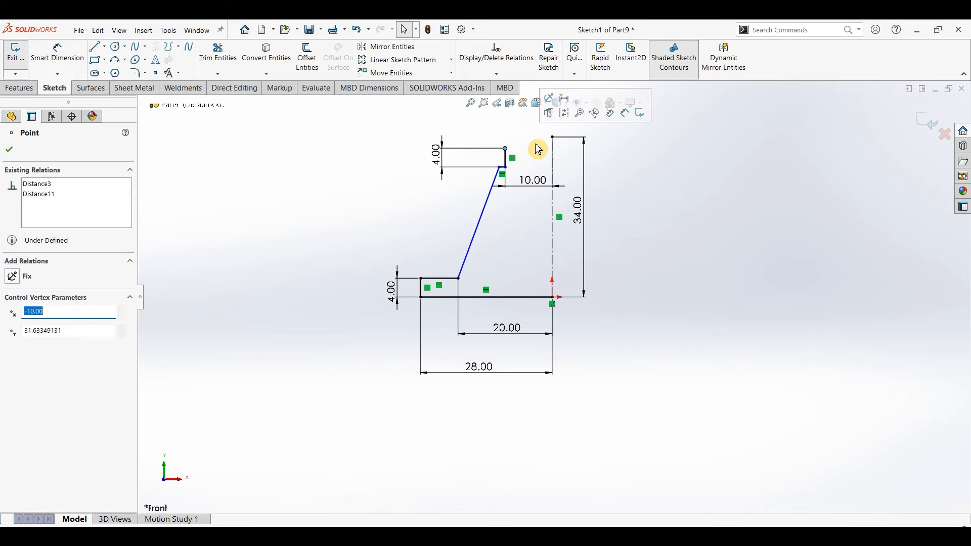
{"action": "left_click", "coordinate": [555, 144], "text": "ctrl"}
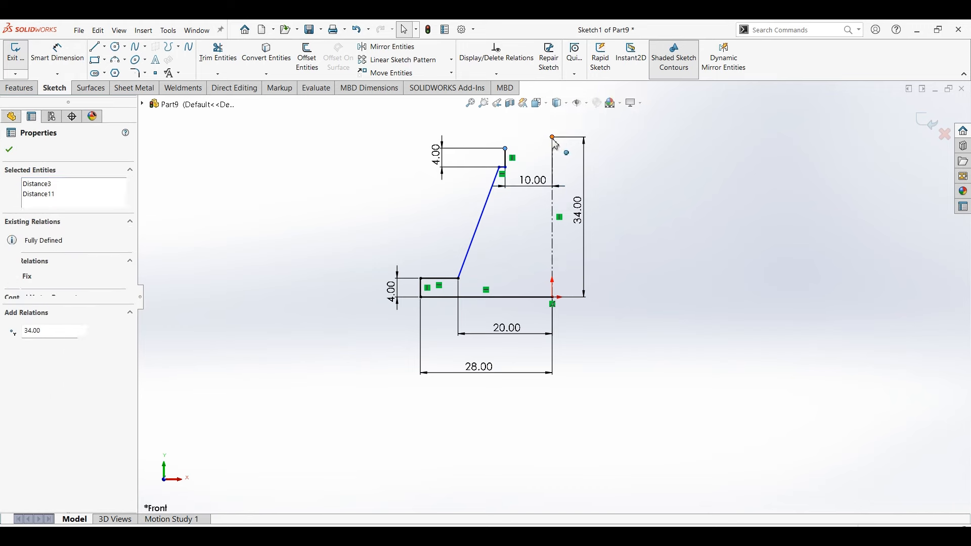
{"action": "left_click", "coordinate": [583, 94]}
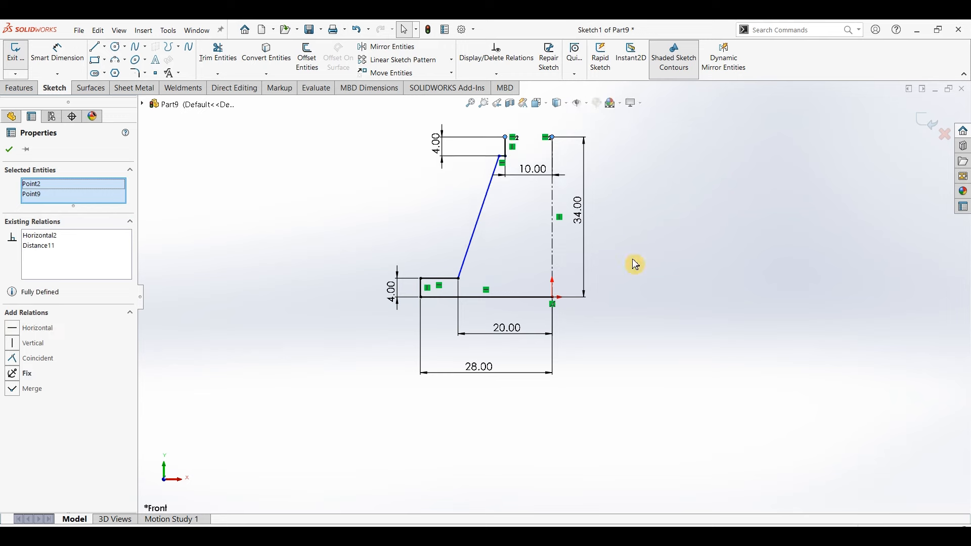
{"action": "left_click", "coordinate": [637, 277]}
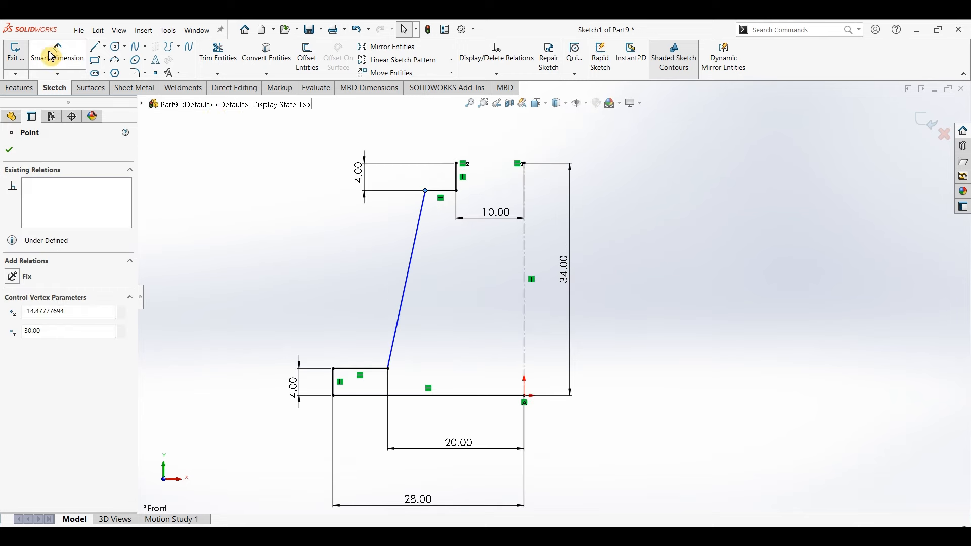
Step: Set the horizontal distance between the upper lip and the centerline to 8 mm
{"action": "left_click", "coordinate": [52, 55]}
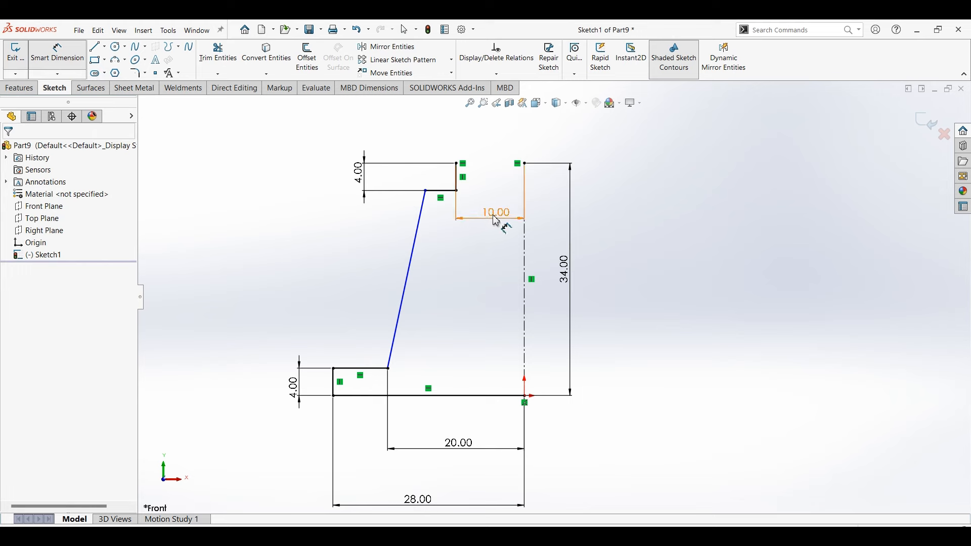
{"action": "left_click", "coordinate": [470, 208]}
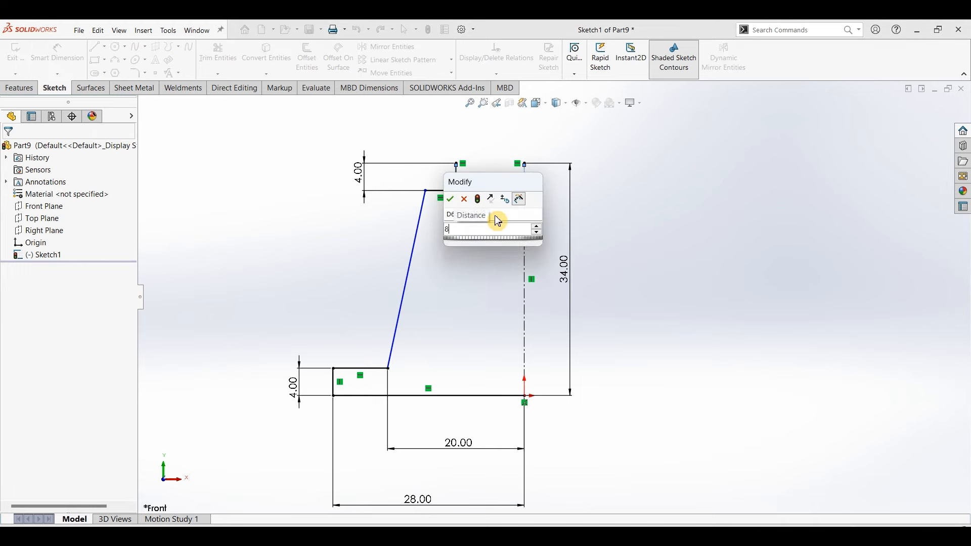
{"action": "key", "text": "Return"}
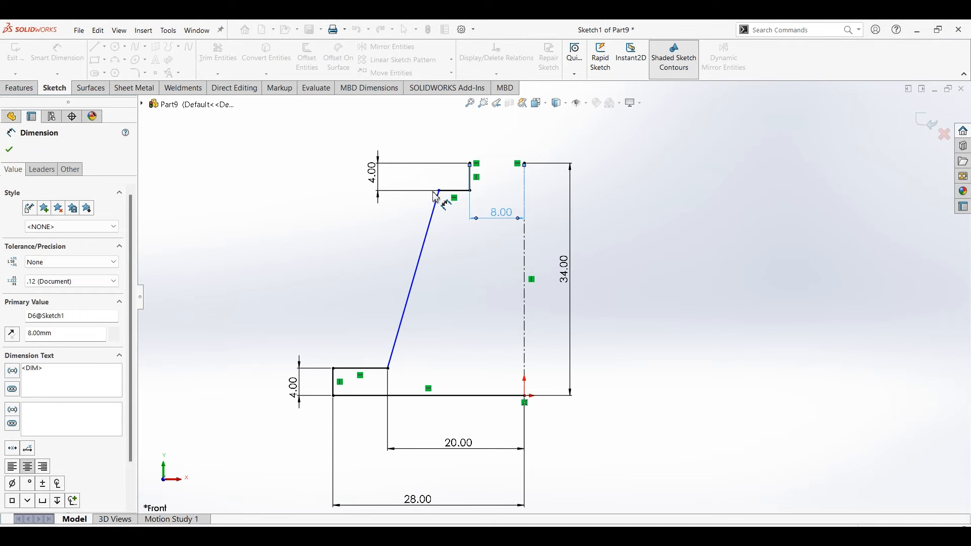
Step: Dimension the sloped wall's upper endpoint 10 mm horizontally from the centerline
{"action": "left_click", "coordinate": [526, 190]}
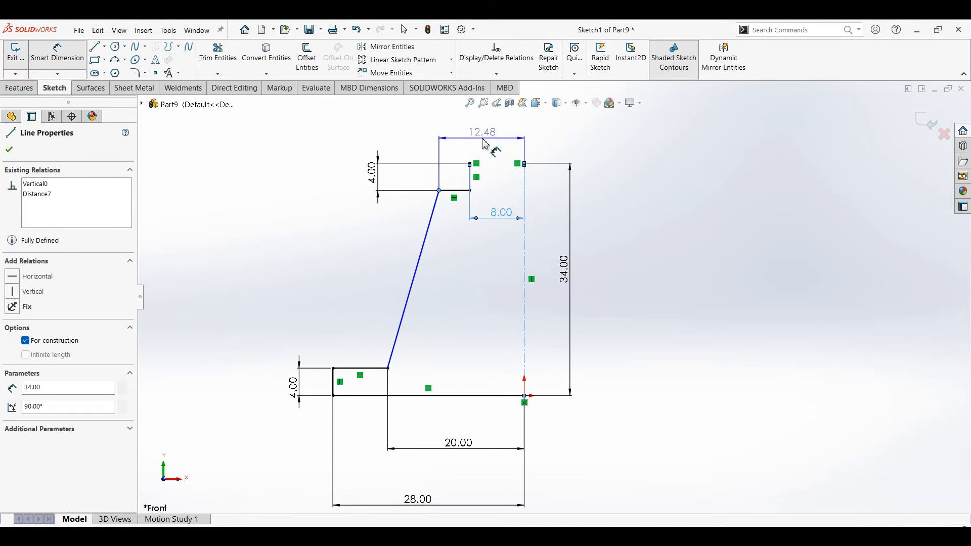
{"action": "left_click", "coordinate": [483, 139]}
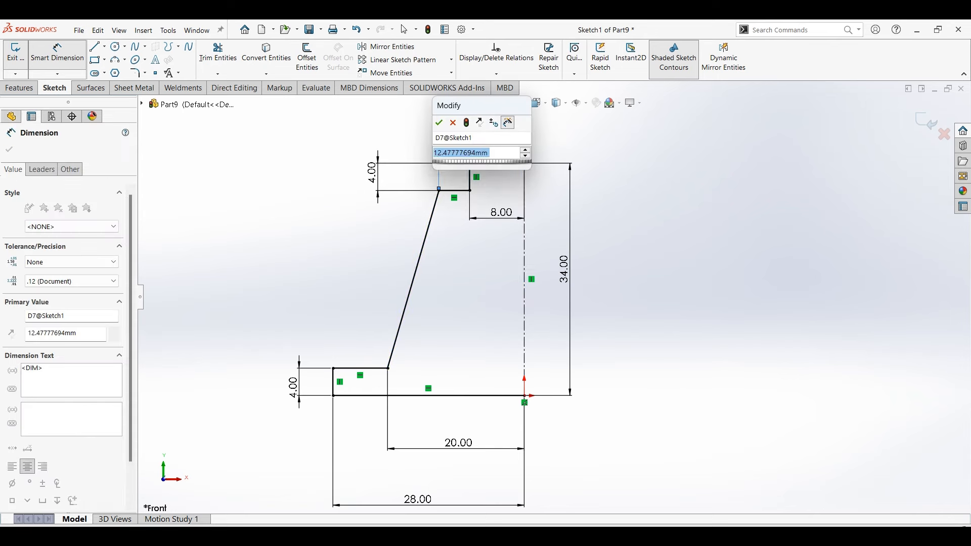
{"action": "type", "text": "12"}
{"action": "key", "text": "Return"}
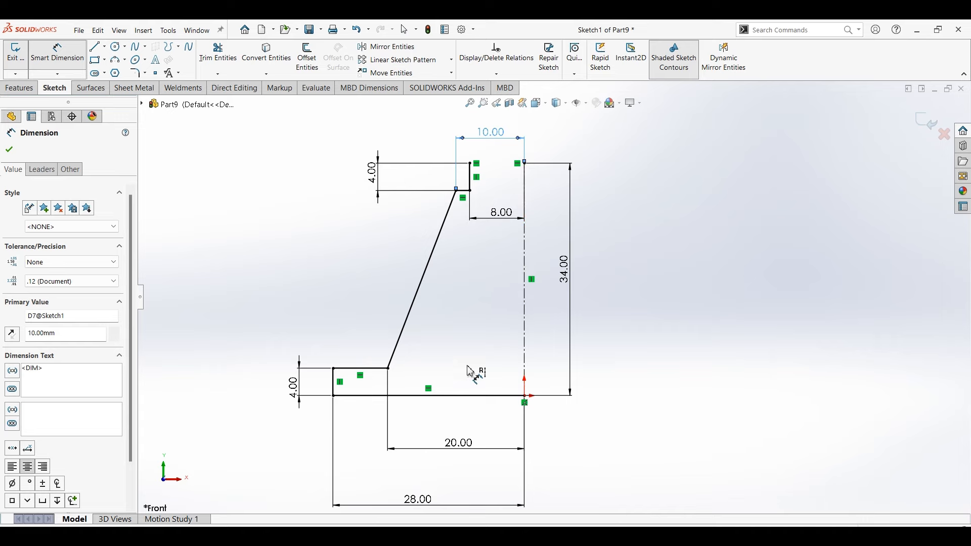
Step: Offset the upper lip's vertical and horizontal lines and the sloped wall line 2 mm towards the centerline
{"action": "key", "text": "alt+Tab"}
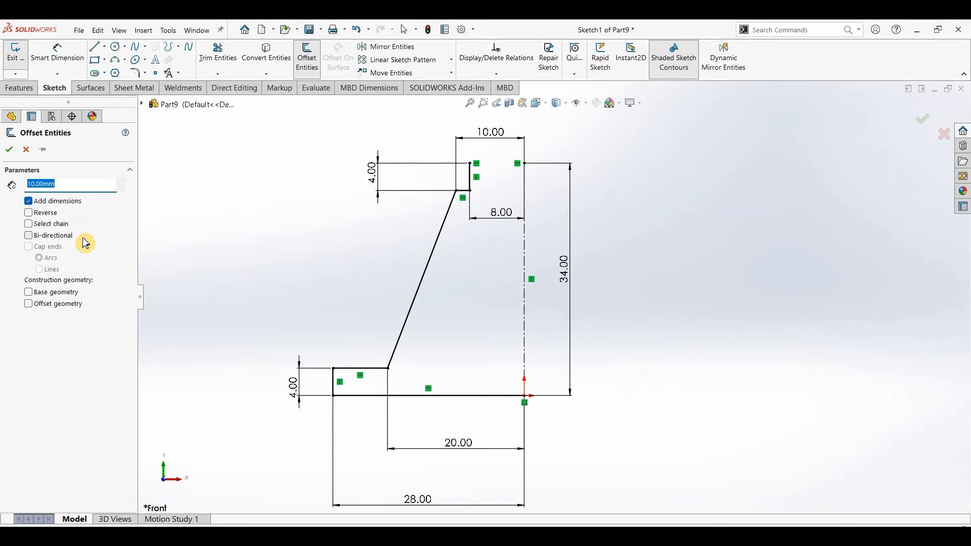
{"action": "type", "text": "2"}
{"action": "key", "text": "Return"}
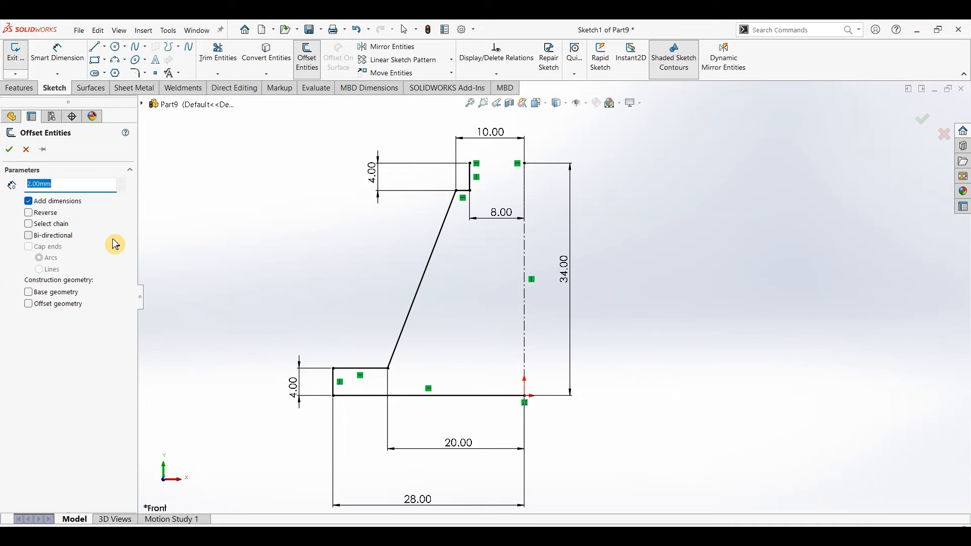
{"action": "left_click", "coordinate": [473, 185]}
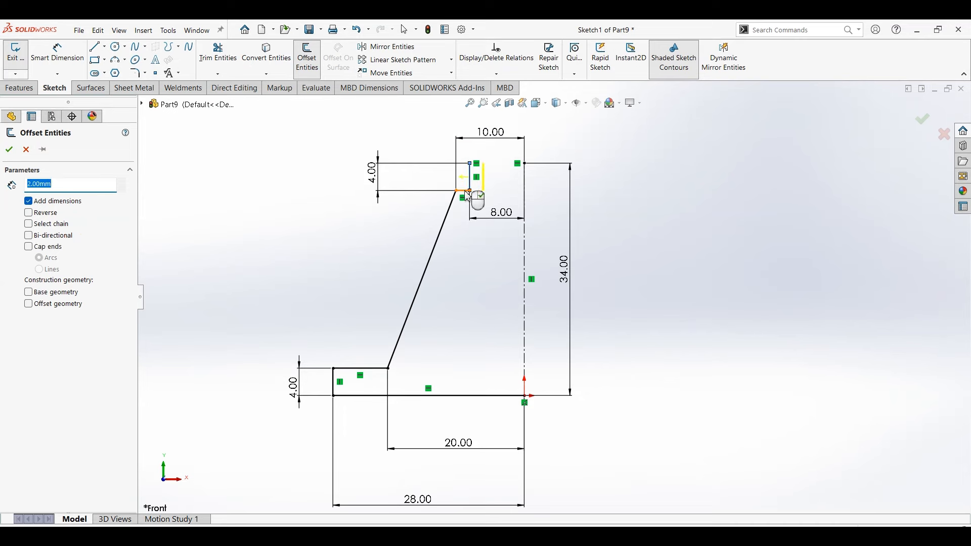
{"action": "left_click", "coordinate": [453, 218]}
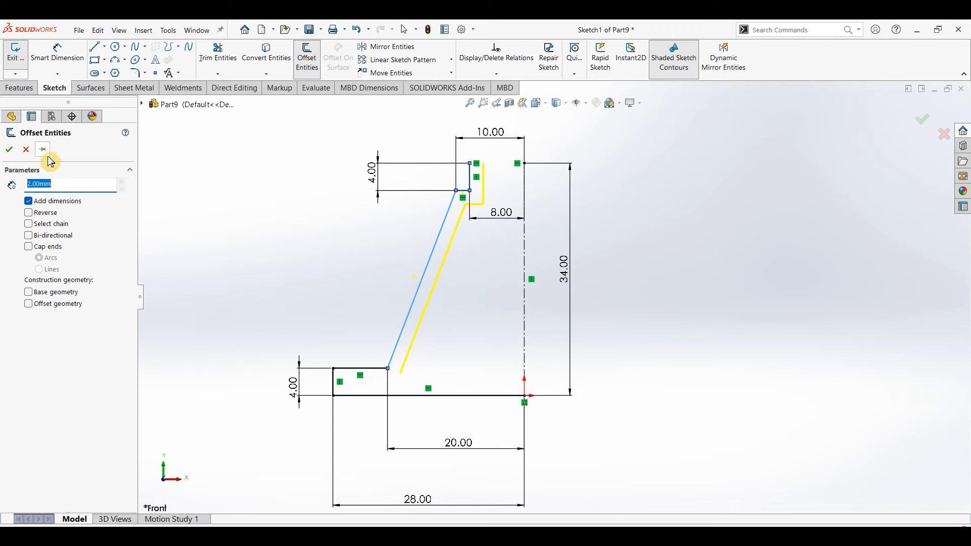
{"action": "left_click", "coordinate": [9, 149]}
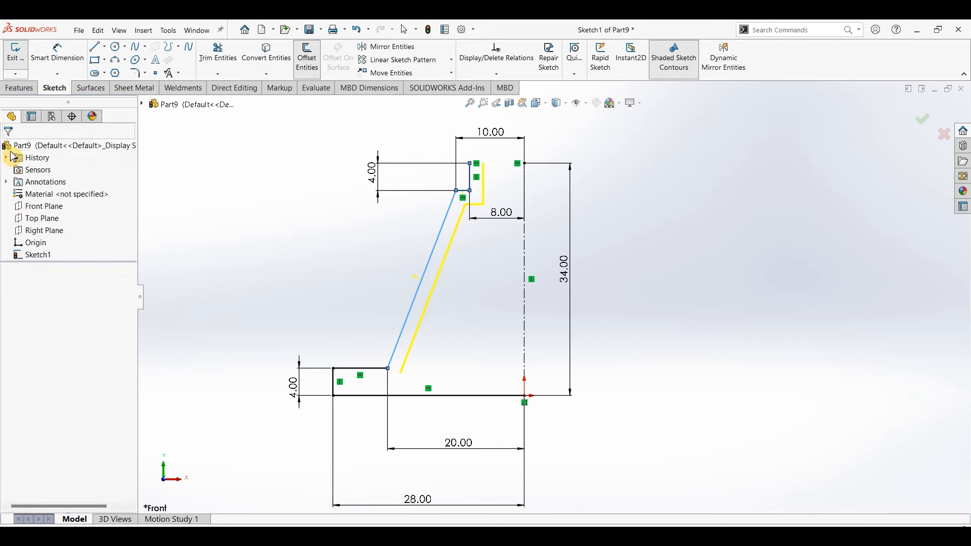
Step: Extend the inner offset line of the sloped wall down to the base line
{"action": "left_click", "coordinate": [223, 74]}
{"action": "left_click", "coordinate": [231, 99]}
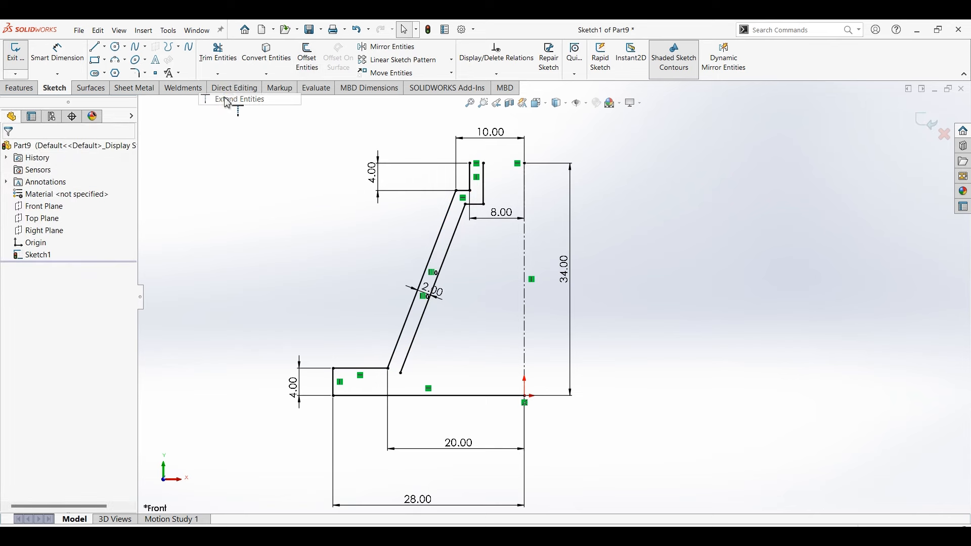
{"action": "left_click", "coordinate": [423, 323]}
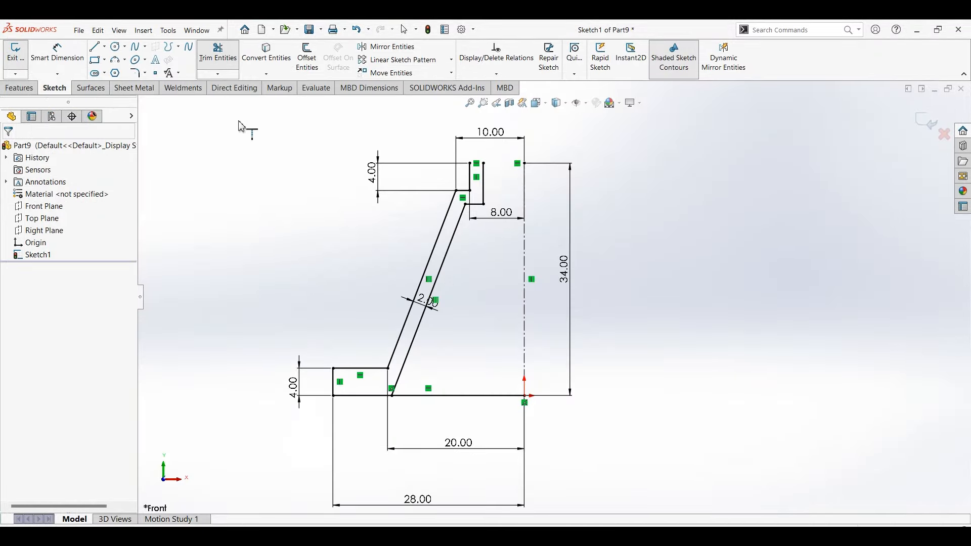
Step: Close the upper lip's open top end with a line and trim away the base line between the inner wall and the centerline
{"action": "left_click", "coordinate": [94, 47]}
{"action": "left_click", "coordinate": [470, 163]}
{"action": "left_click", "coordinate": [484, 163]}
{"action": "left_click", "coordinate": [218, 55]}
{"action": "left_click_drag", "start_coordinate": [466, 358], "coordinate": [450, 442]}
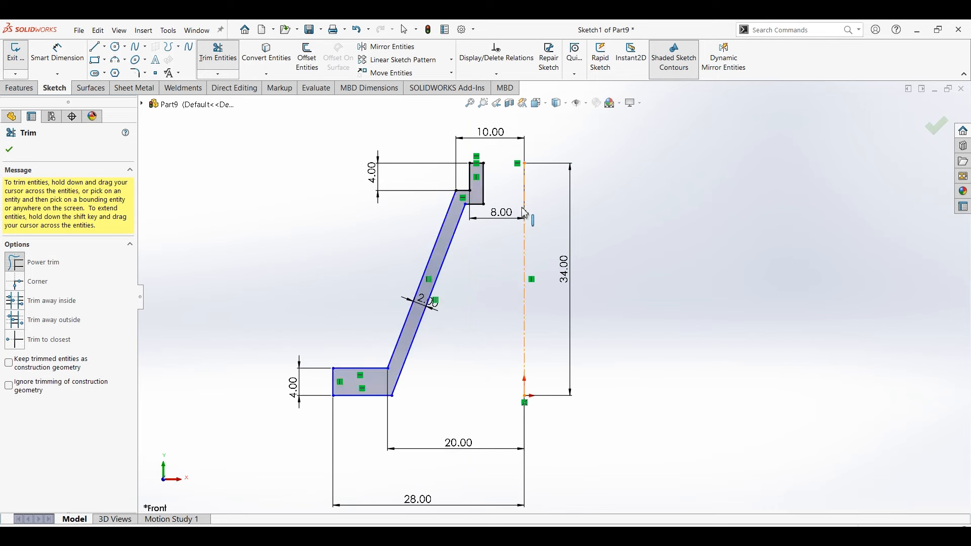
{"action": "left_click", "coordinate": [9, 150]}
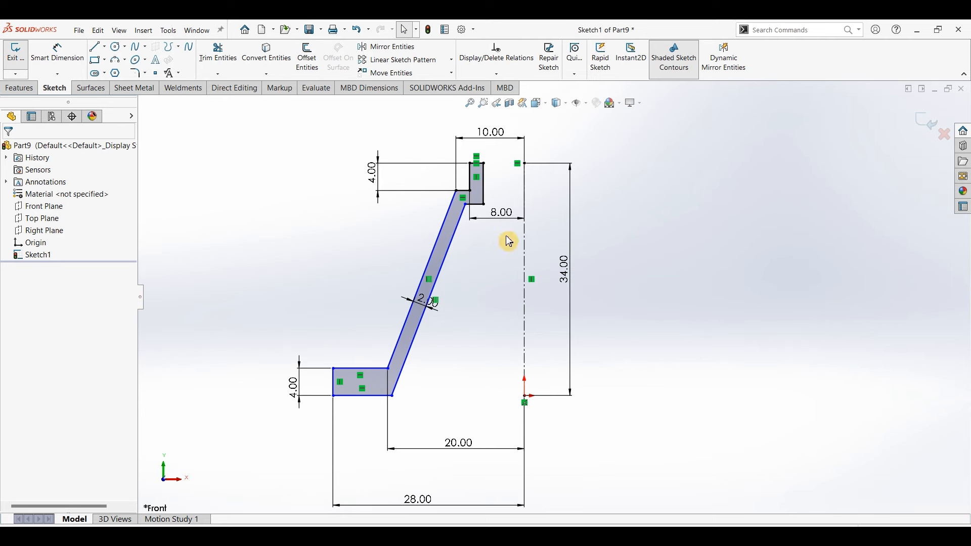
Step: Revolve the closed profile 360 degrees about the vertical centerline as a solid boss
{"action": "left_click", "coordinate": [20, 88]}
{"action": "left_click", "coordinate": [56, 57]}
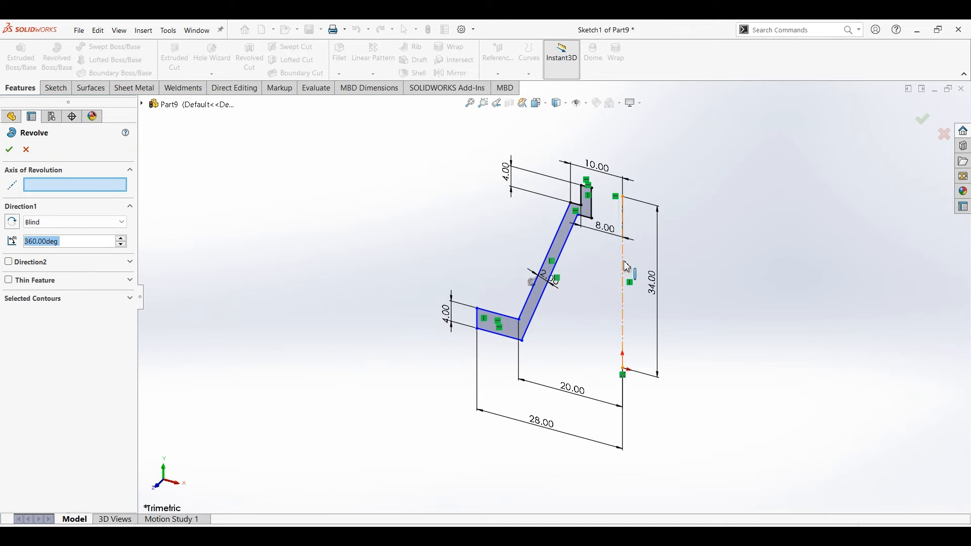
{"action": "left_click", "coordinate": [626, 263]}
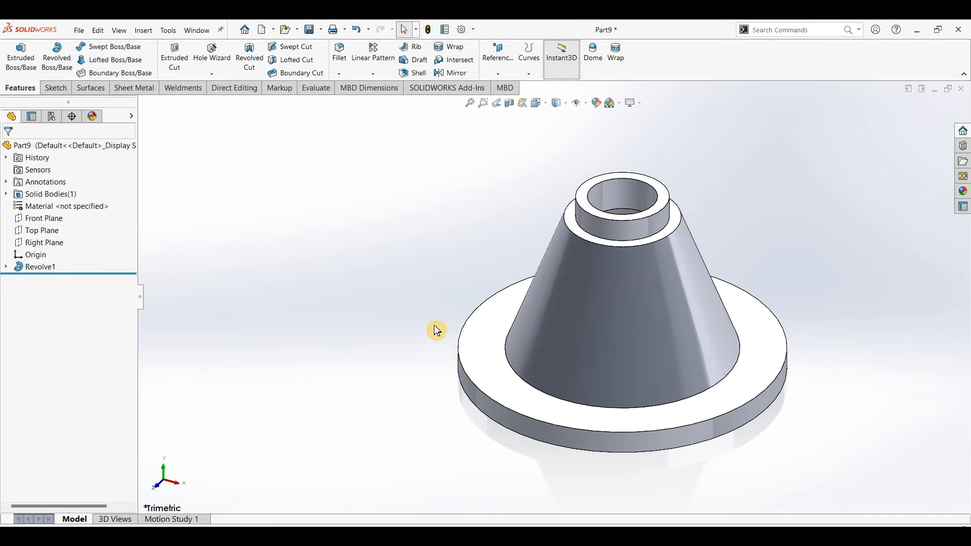
Step: Start a sketch on the base flange's top face and draw a circle about 5.25 mm in diameter on the flange, diagonally from the origin
{"action": "left_click", "coordinate": [458, 536]}
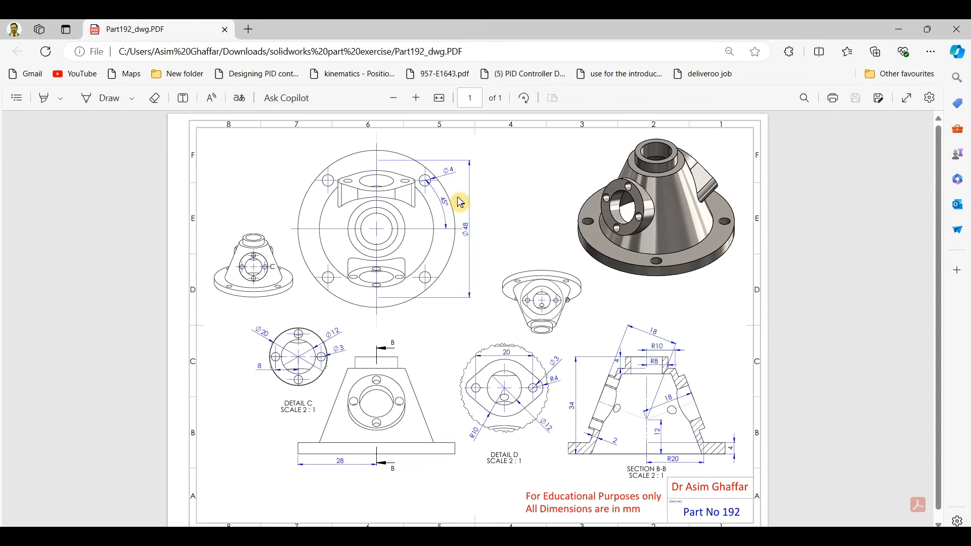
{"action": "left_click", "coordinate": [899, 29]}
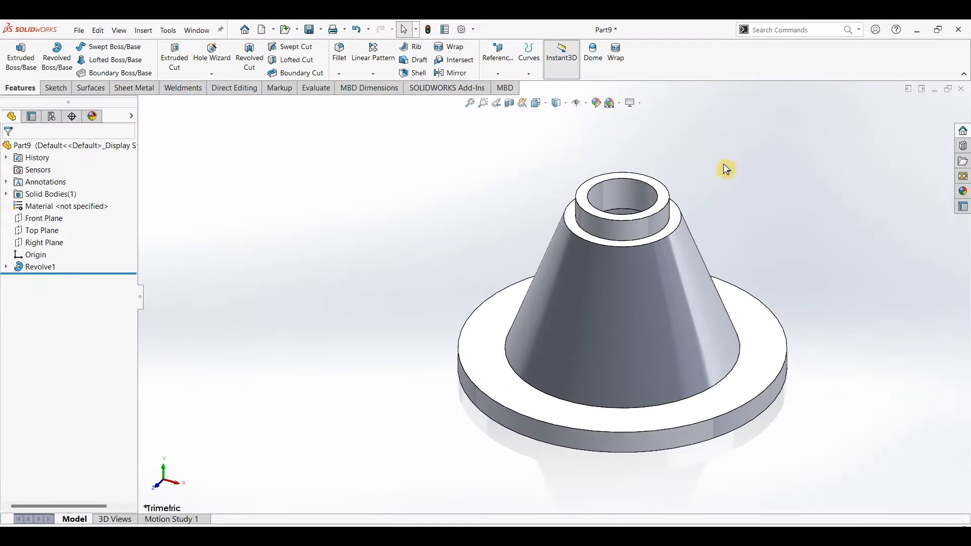
{"action": "left_click", "coordinate": [56, 87]}
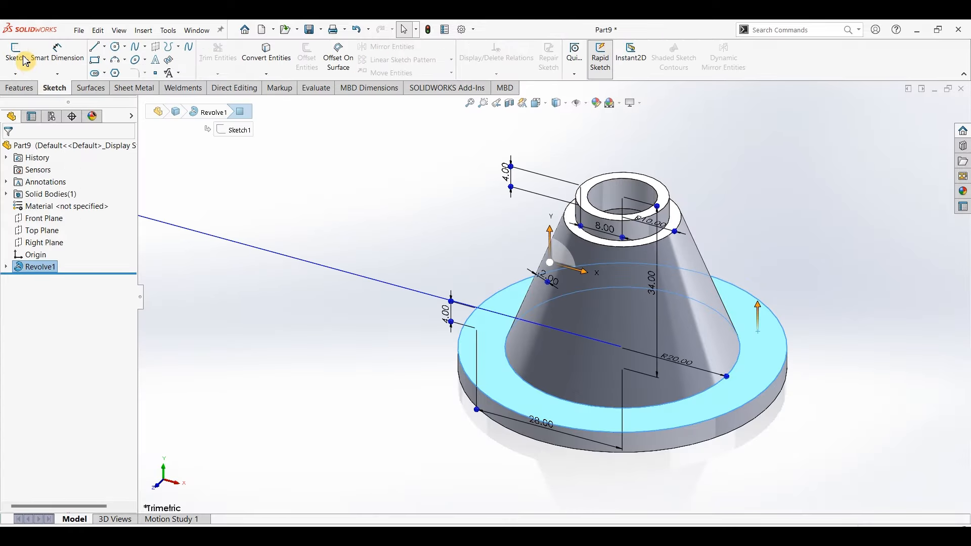
{"action": "left_click", "coordinate": [15, 56]}
{"action": "left_click", "coordinate": [117, 48]}
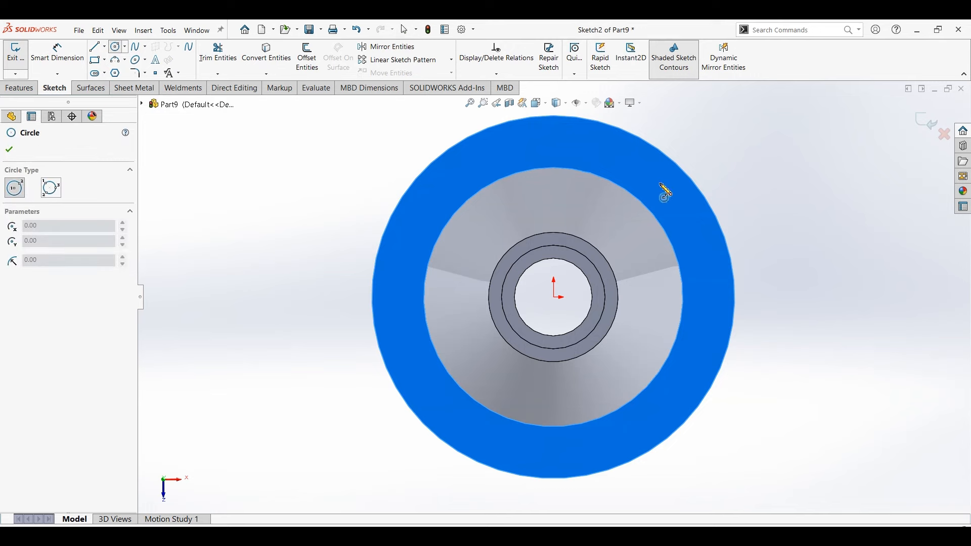
{"action": "left_click", "coordinate": [666, 189]}
{"action": "left_click", "coordinate": [677, 202]}
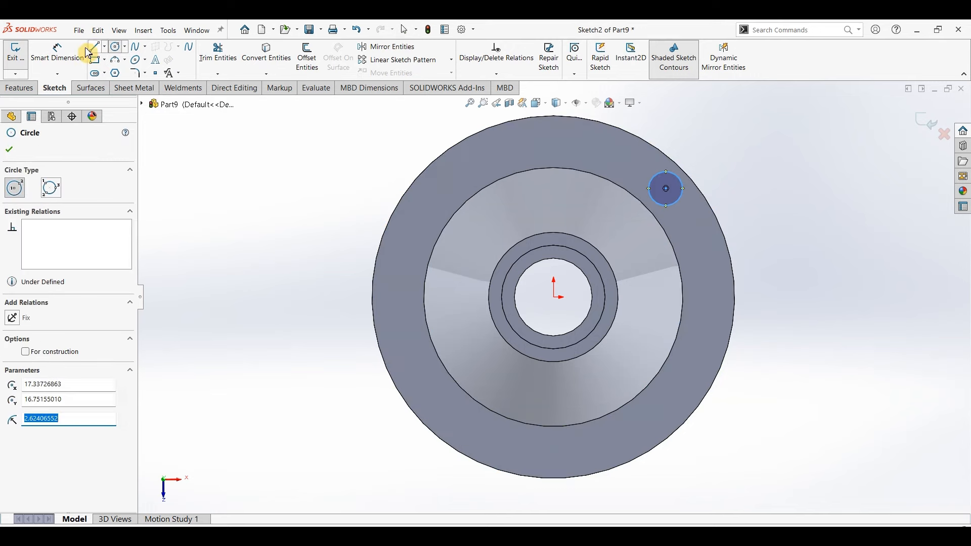
Step: Dimension the flange circle's diameter as 4 mm
{"action": "left_click", "coordinate": [54, 59]}
{"action": "left_click", "coordinate": [679, 181]}
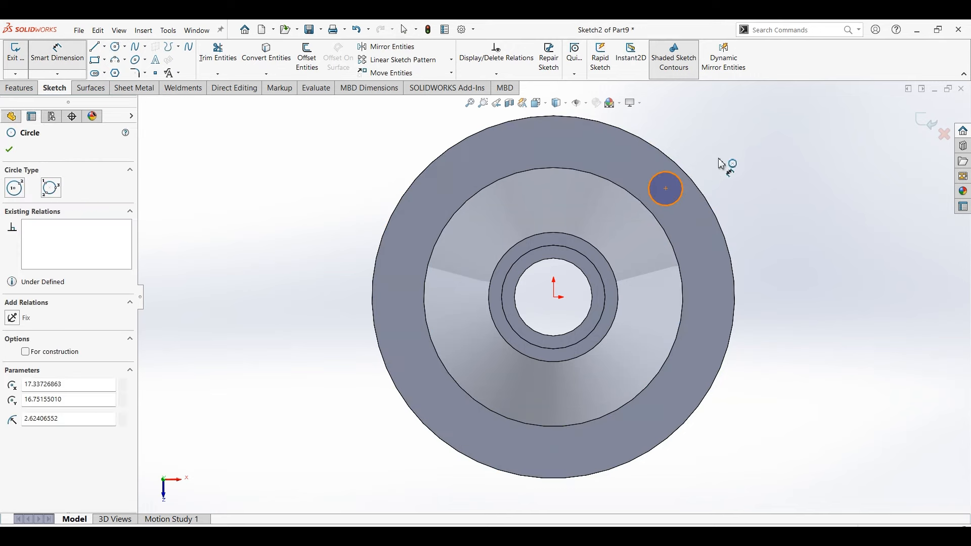
{"action": "left_click", "coordinate": [739, 167]}
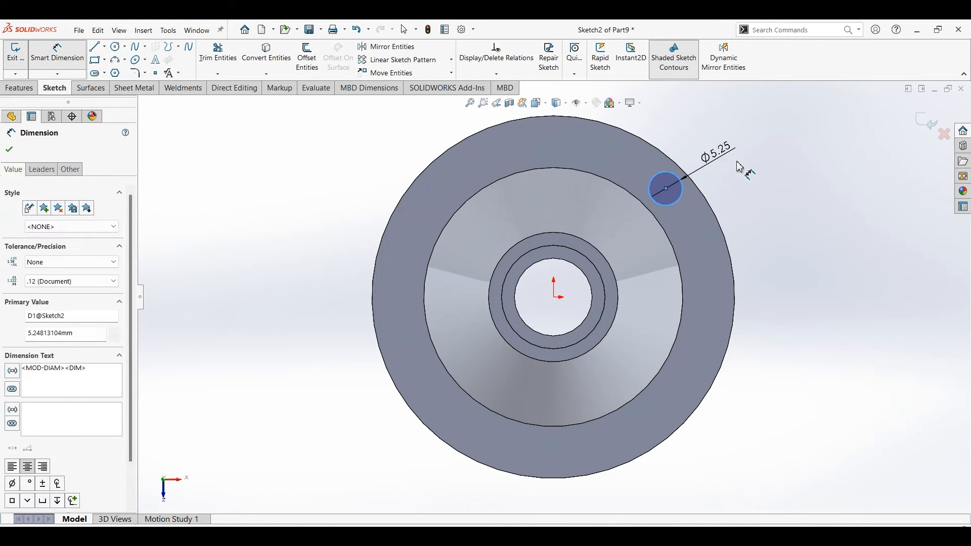
{"action": "type", "text": "4"}
{"action": "key", "text": "Return"}
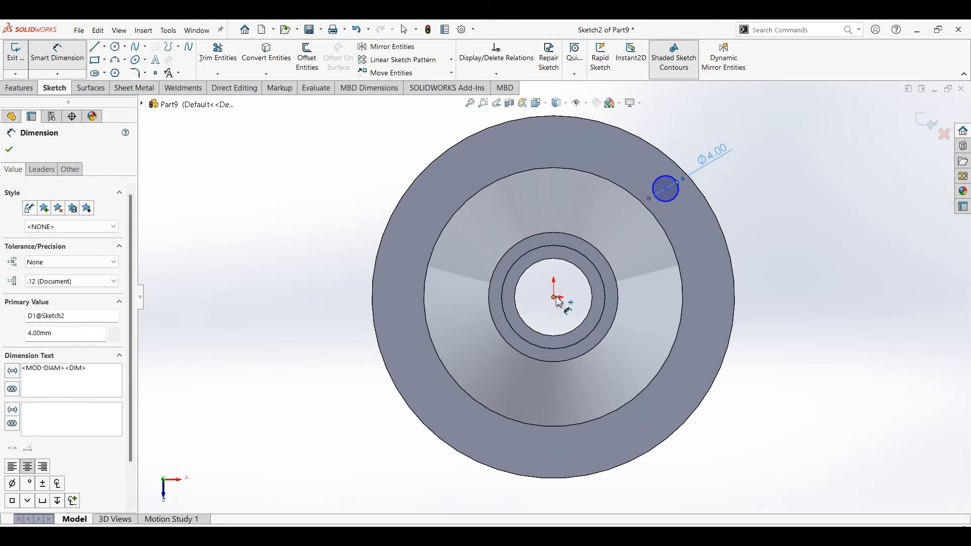
Step: Dimension the circle's center 24 mm from the origin, measured along the diagonal
{"action": "left_click", "coordinate": [665, 189]}
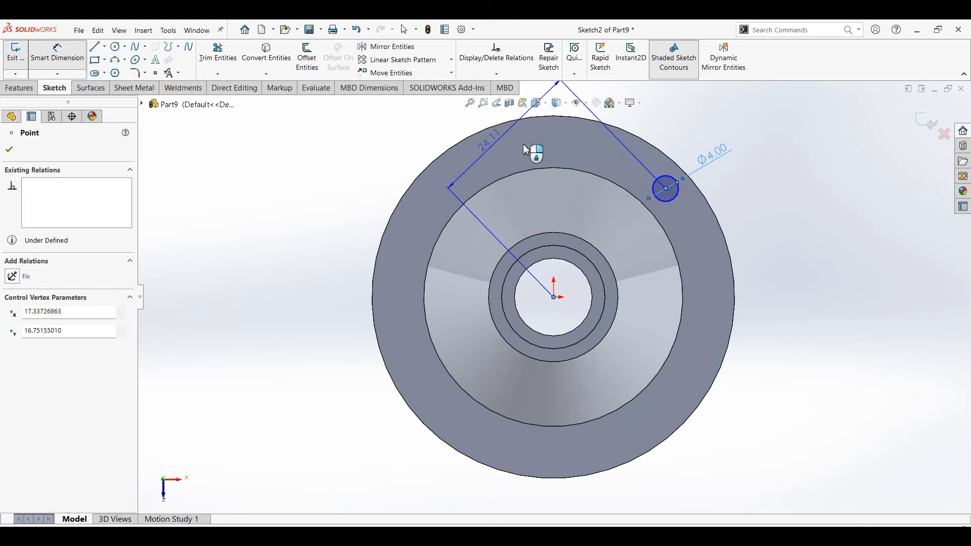
{"action": "left_click", "coordinate": [537, 156]}
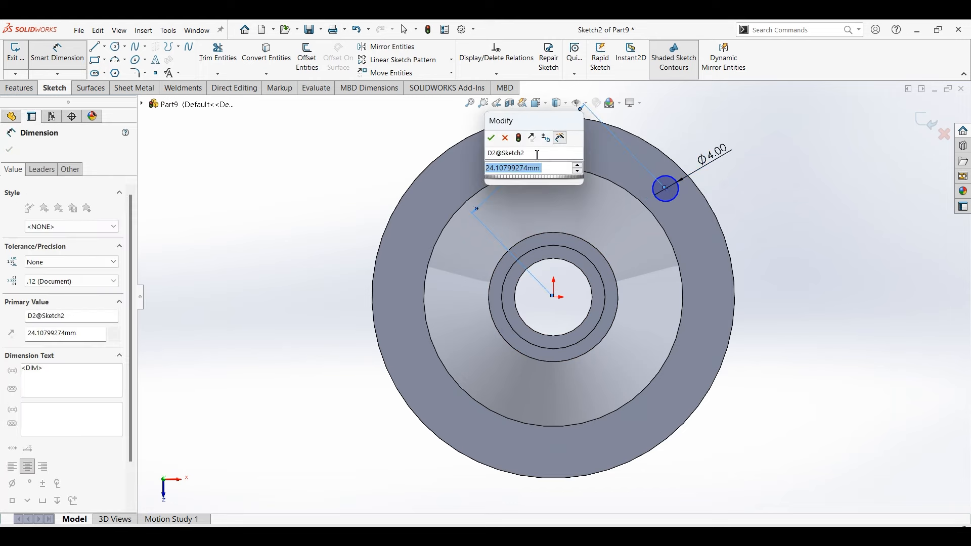
{"action": "type", "text": "24"}
{"action": "key", "text": "Return"}
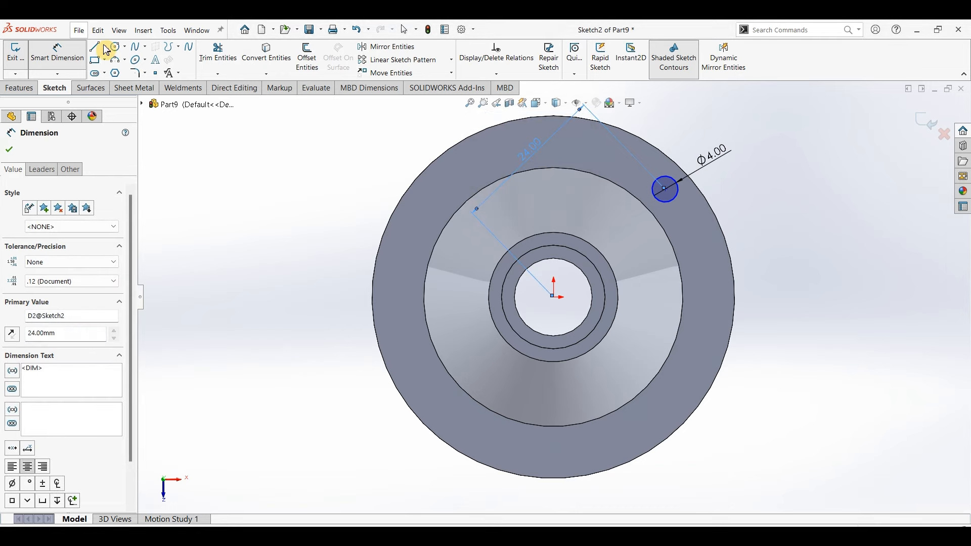
Step: Draw one centerline from the circle's center to the origin and another horizontally from the origin to the flange's outer edge
{"action": "left_click", "coordinate": [665, 188]}
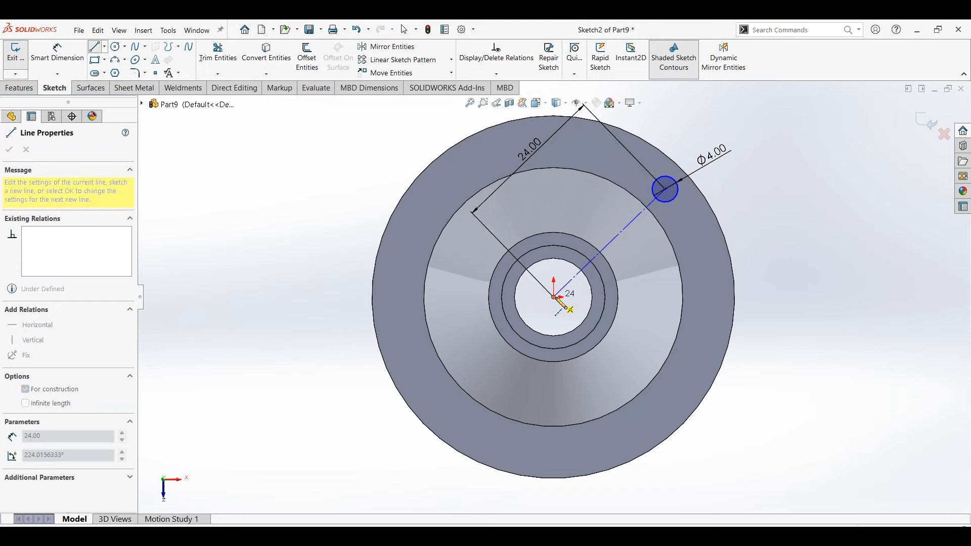
{"action": "left_click", "coordinate": [553, 298]}
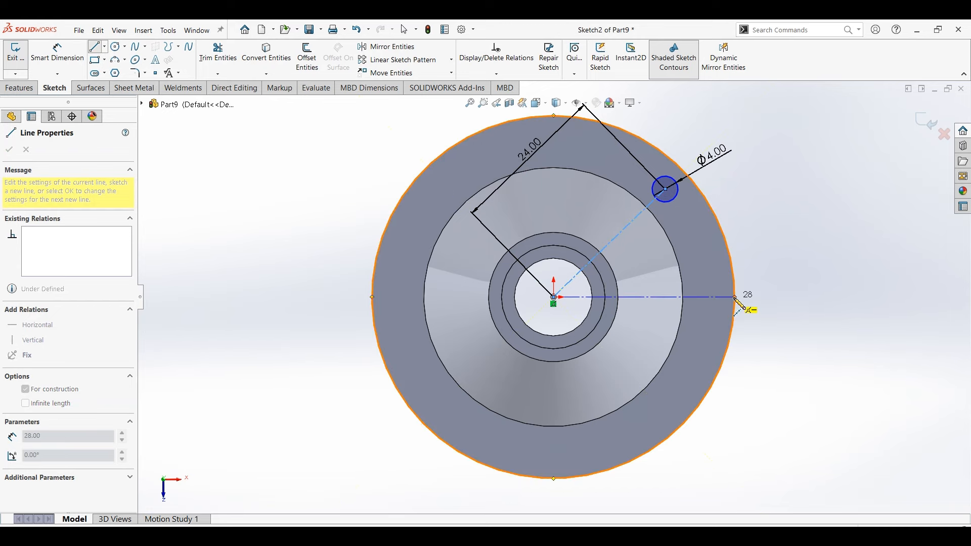
{"action": "left_click", "coordinate": [736, 298]}
{"action": "key", "text": "Escape"}
Step: Dimension the angle between the diagonal and horizontal centerlines as 45 degrees
{"action": "left_click", "coordinate": [76, 55]}
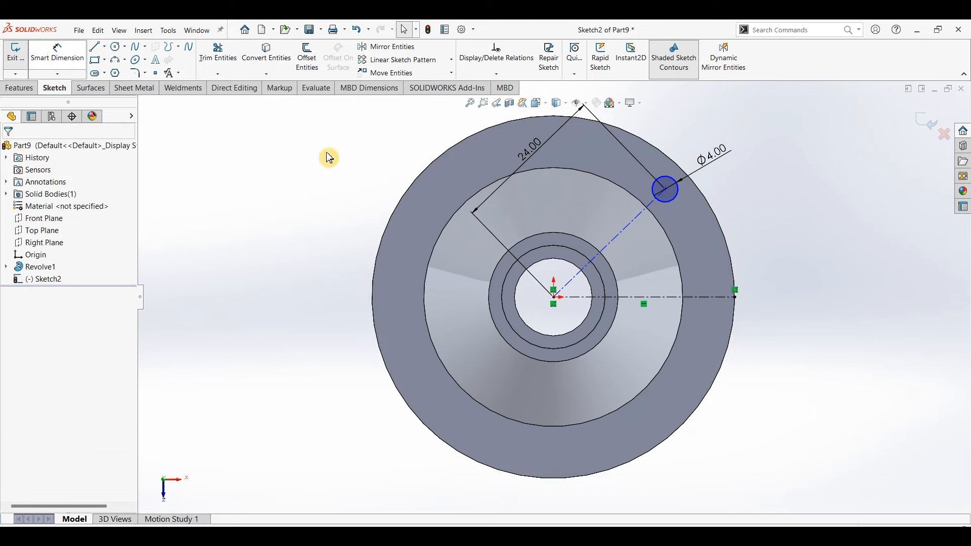
{"action": "left_click", "coordinate": [615, 237]}
{"action": "left_click", "coordinate": [627, 297]}
{"action": "left_click", "coordinate": [650, 264]}
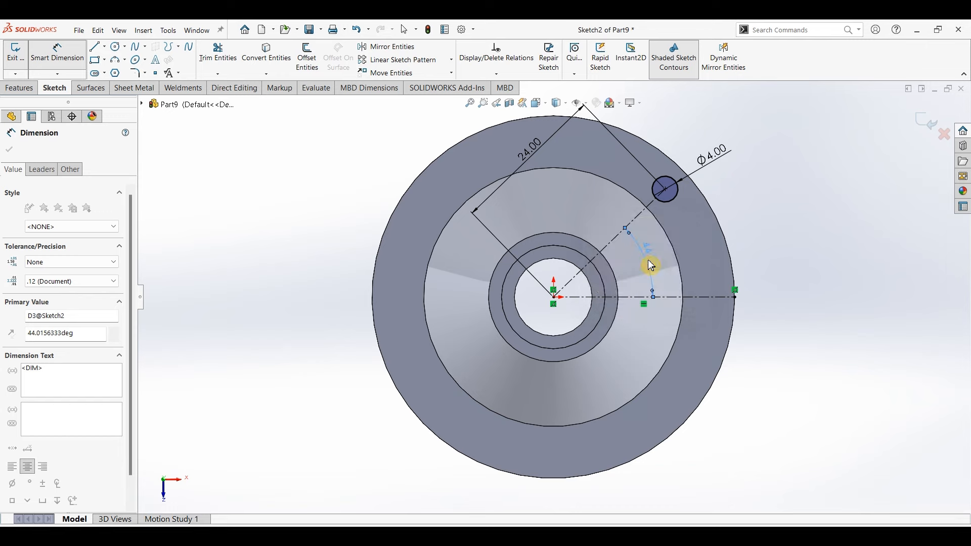
{"action": "type", "text": "45"}
{"action": "key", "text": "Return"}
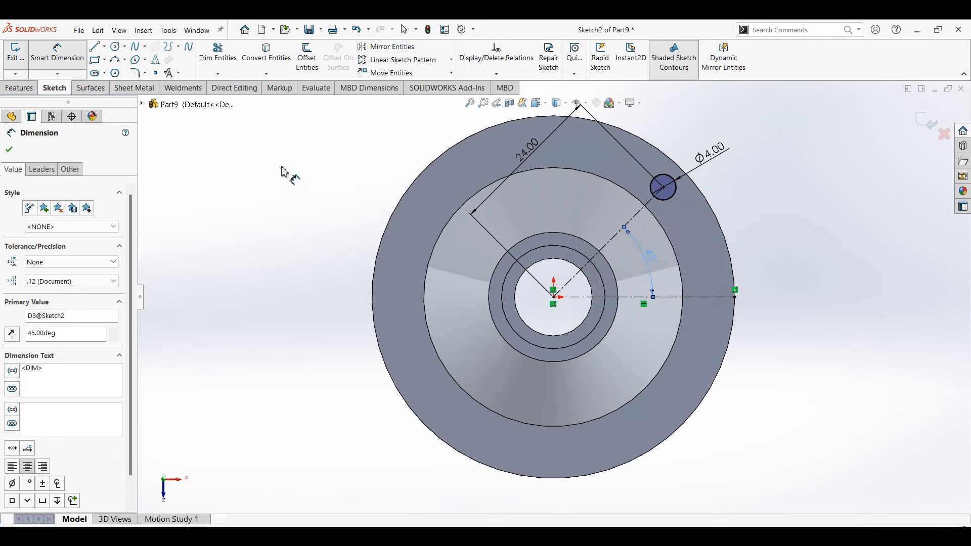
{"action": "key", "text": "Escape"}
Step: Create a circular sketch pattern of the 4 mm circle about the origin with 4 equally spaced instances over 360 degrees
{"action": "left_click", "coordinate": [451, 59]}
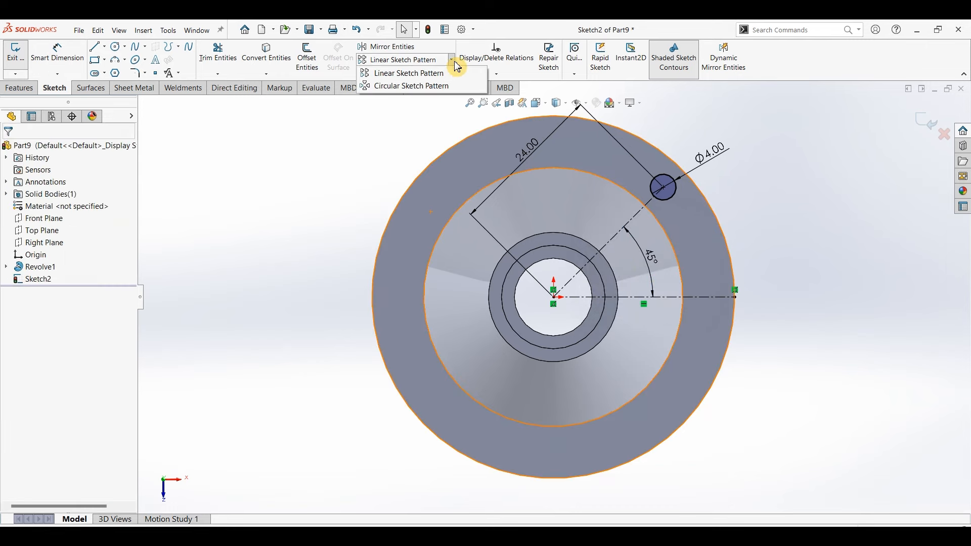
{"action": "left_click", "coordinate": [413, 87]}
{"action": "left_click", "coordinate": [50, 398]}
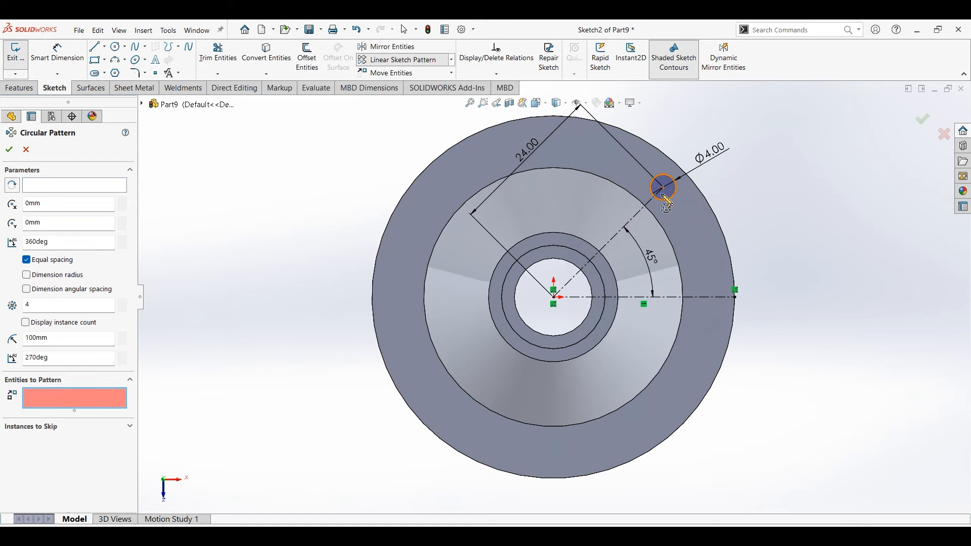
{"action": "left_click", "coordinate": [665, 200]}
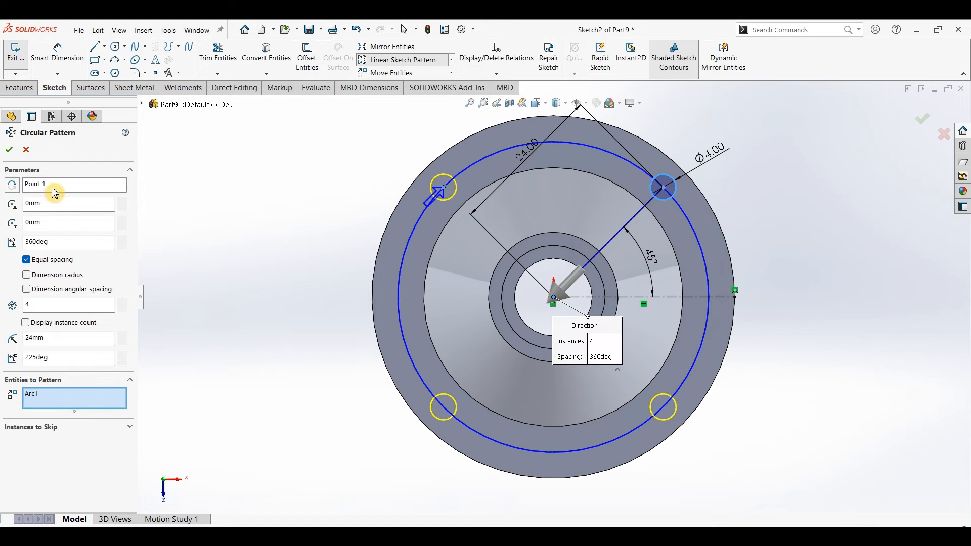
{"action": "left_click", "coordinate": [14, 152]}
Step: Cut the four patterned circles through the flange with an extruded cut set to Through All
{"action": "left_click", "coordinate": [29, 90]}
{"action": "left_click", "coordinate": [175, 58]}
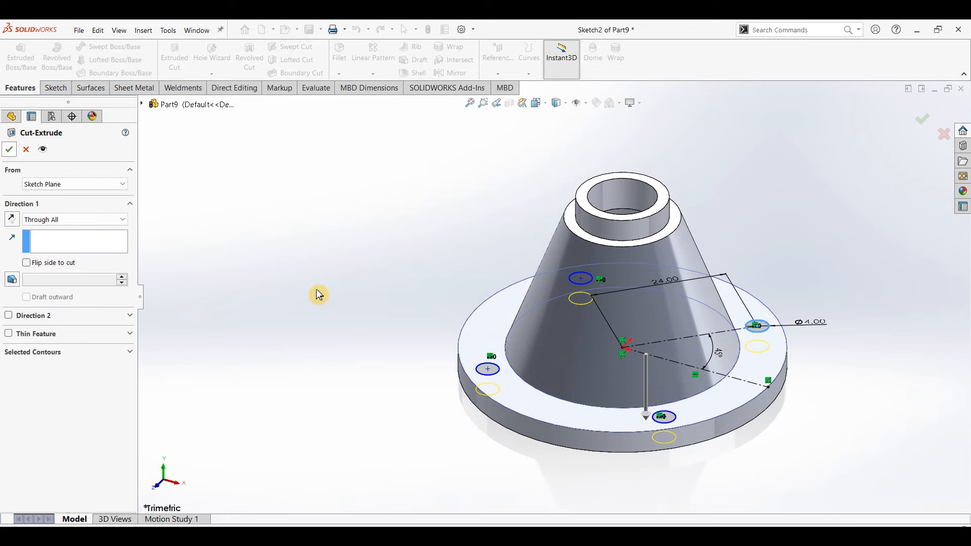
{"action": "left_click", "coordinate": [725, 231]}
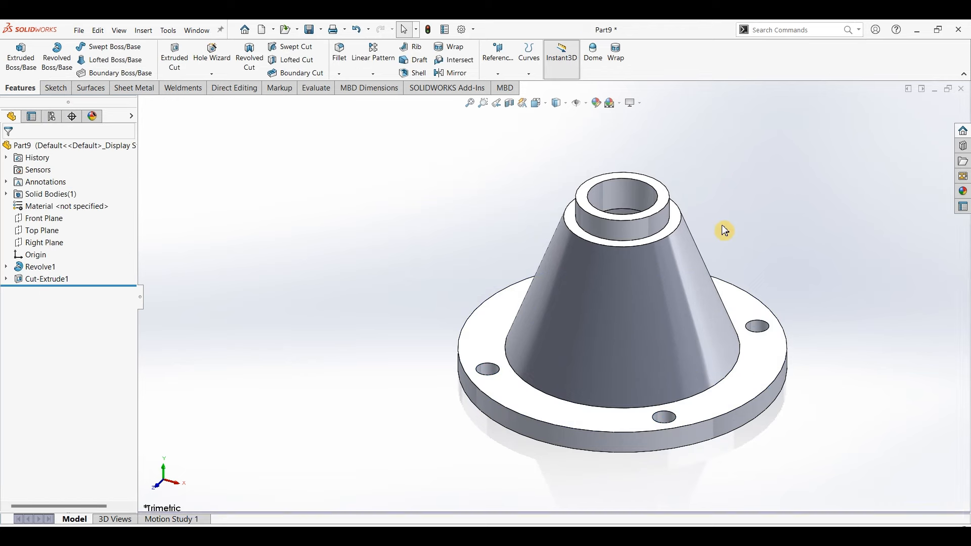
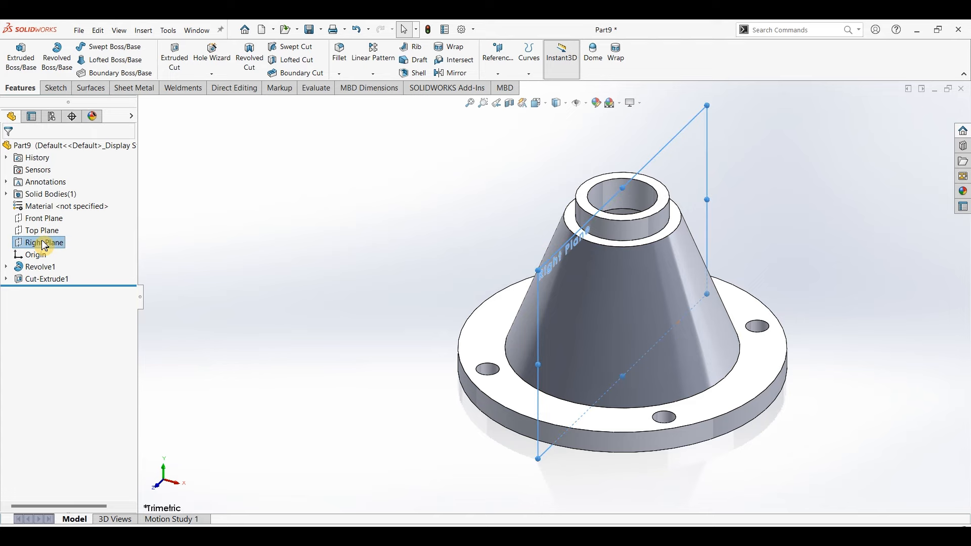
Step: Sketch on the Right Plane a vertical centerline about 13 mm up from the origin, then a slanted one about 19.8 mm long past the cone's side
{"action": "left_click", "coordinate": [57, 88]}
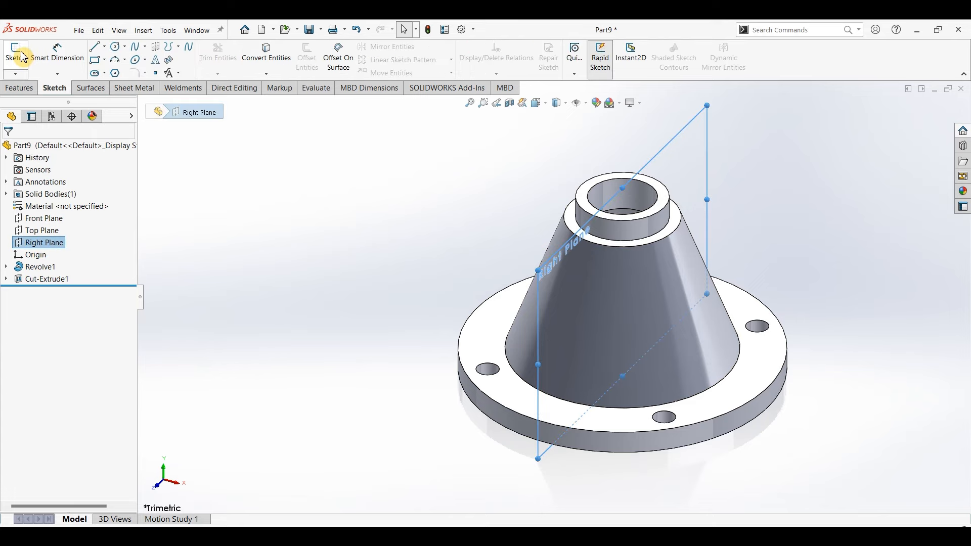
{"action": "left_click", "coordinate": [16, 53]}
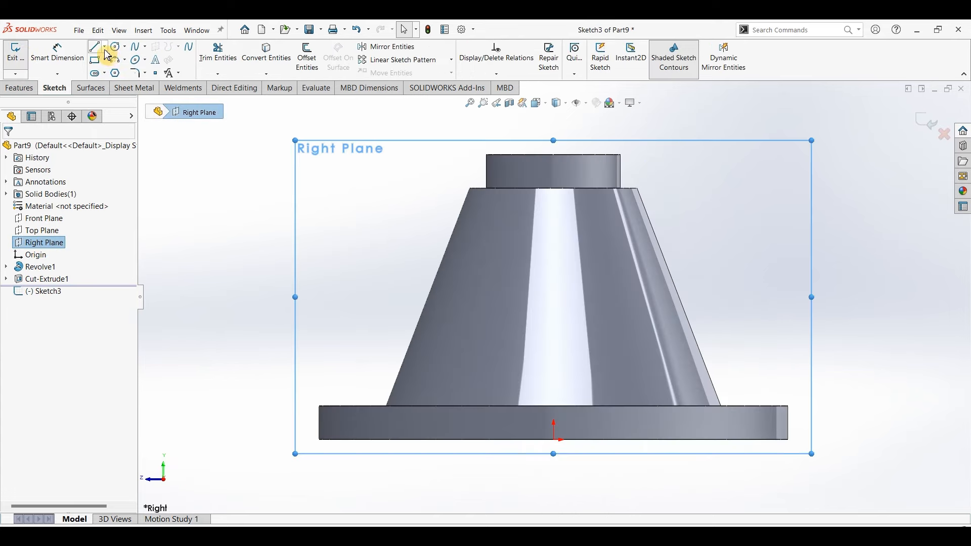
{"action": "left_click", "coordinate": [105, 47]}
{"action": "left_click", "coordinate": [106, 74]}
{"action": "left_click", "coordinate": [555, 439]}
{"action": "left_click", "coordinate": [555, 330]}
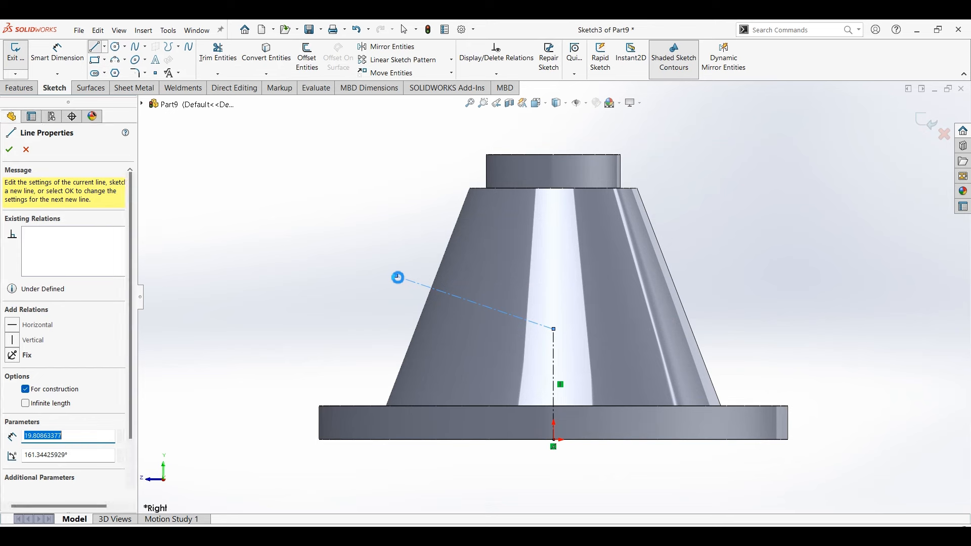
{"action": "double_click", "coordinate": [397, 277]}
Step: Make the slanted centerline perpendicular to the cone's adjacent silhouette edge
{"action": "left_click", "coordinate": [439, 277]}
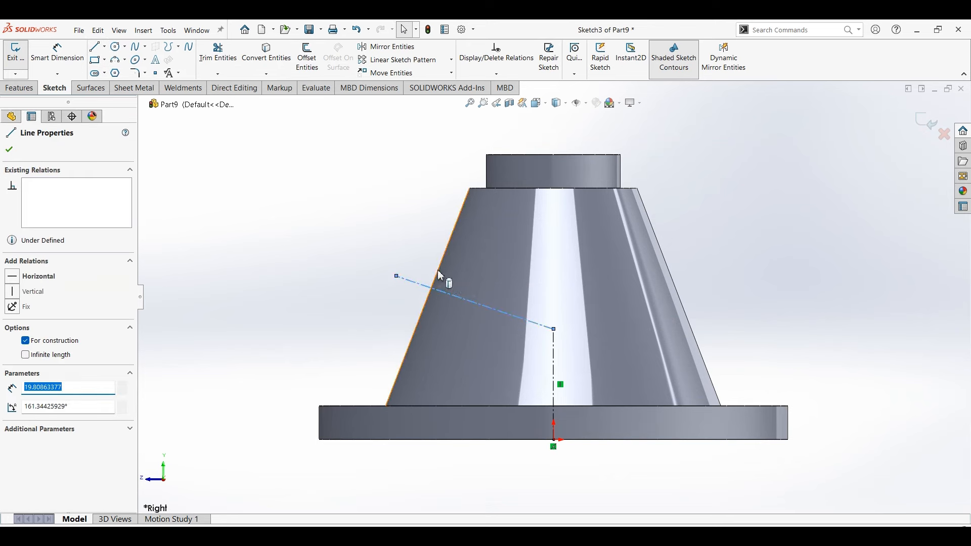
{"action": "left_click", "coordinate": [438, 272], "text": "ctrl"}
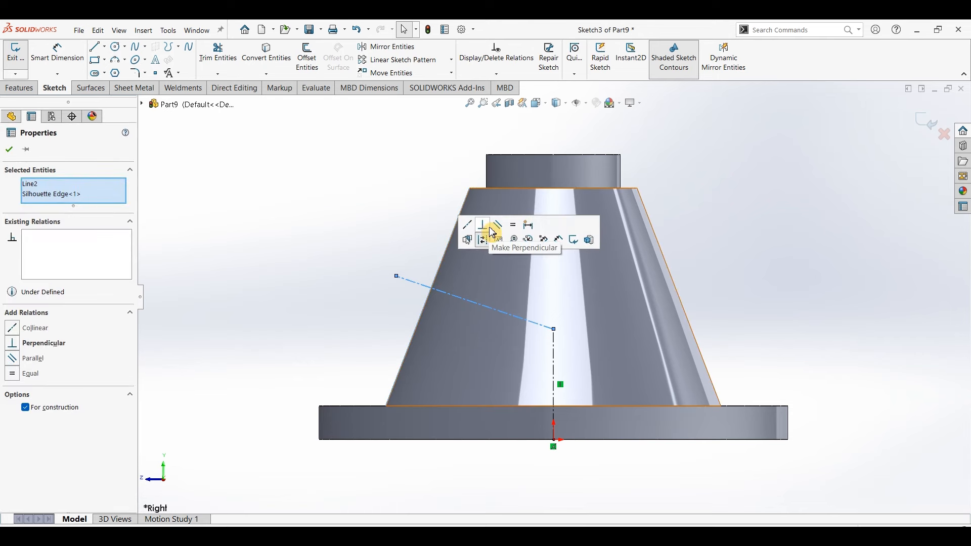
{"action": "left_click", "coordinate": [484, 225]}
Step: Dimension the vertical centerline's length as 12 mm
{"action": "left_click", "coordinate": [57, 53]}
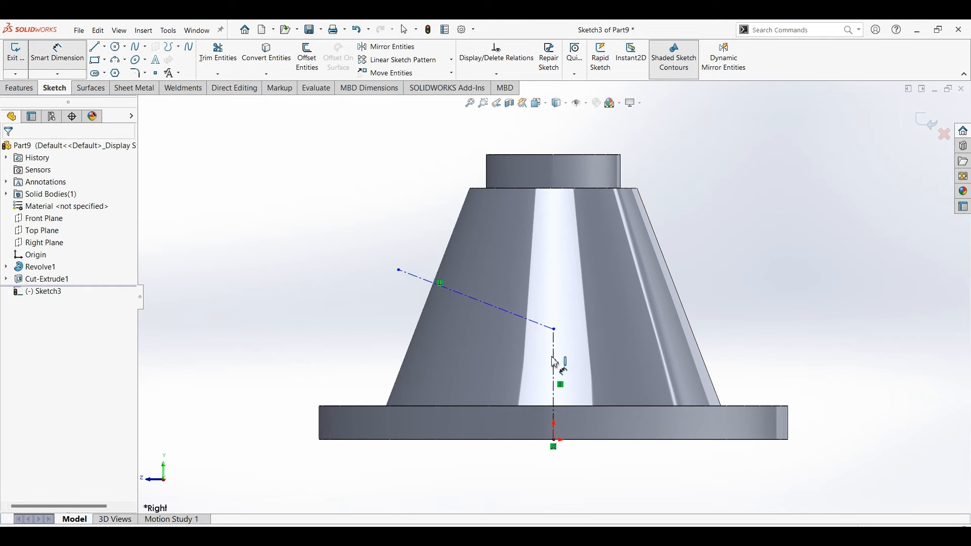
{"action": "left_click", "coordinate": [584, 363]}
{"action": "left_click", "coordinate": [605, 365]}
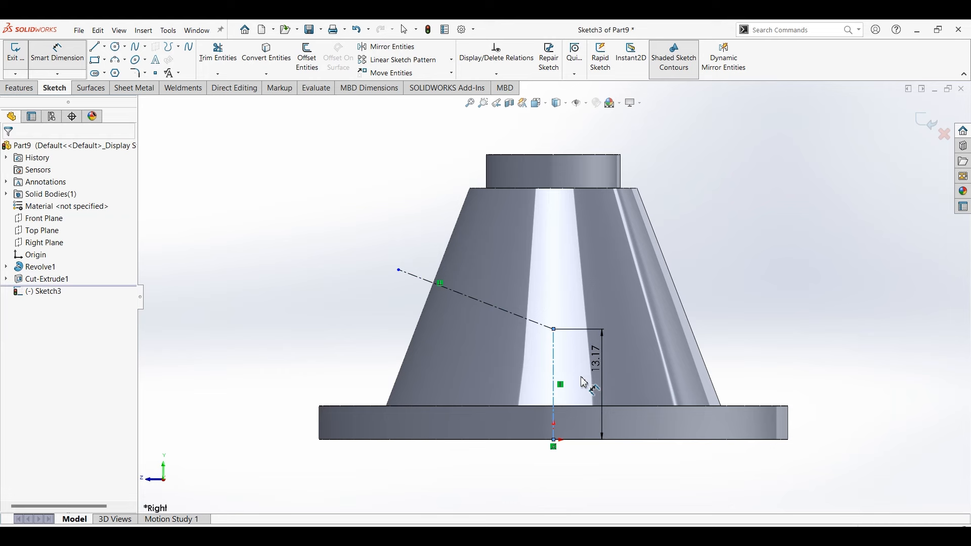
{"action": "key", "text": "Return"}
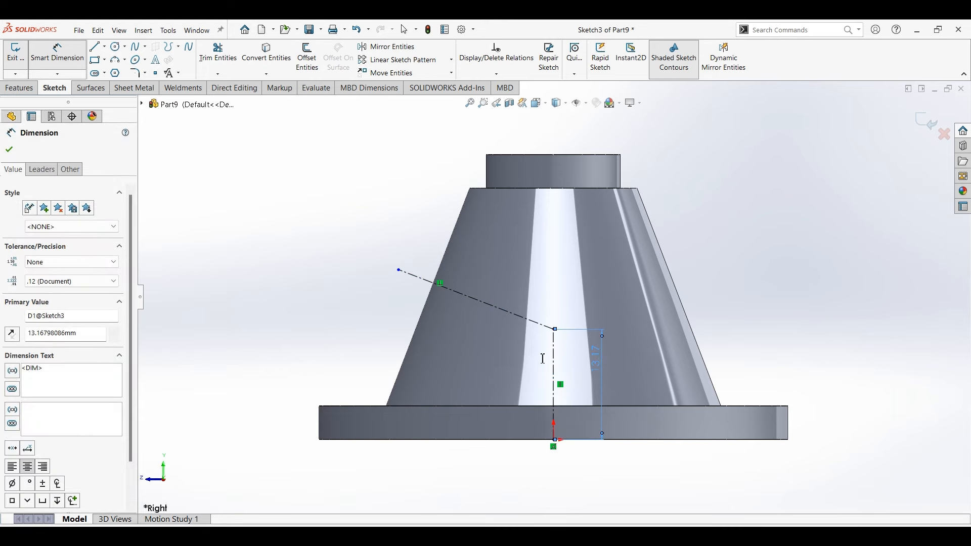
Step: Dimension the slanted centerline's true length as 18 mm and exit the sketch
{"action": "left_click", "coordinate": [521, 238]}
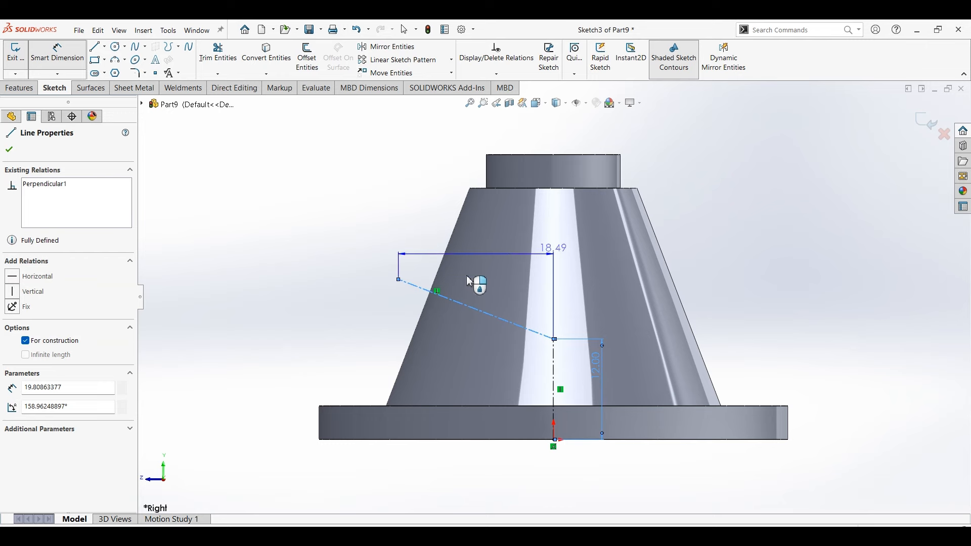
{"action": "left_click", "coordinate": [548, 297]}
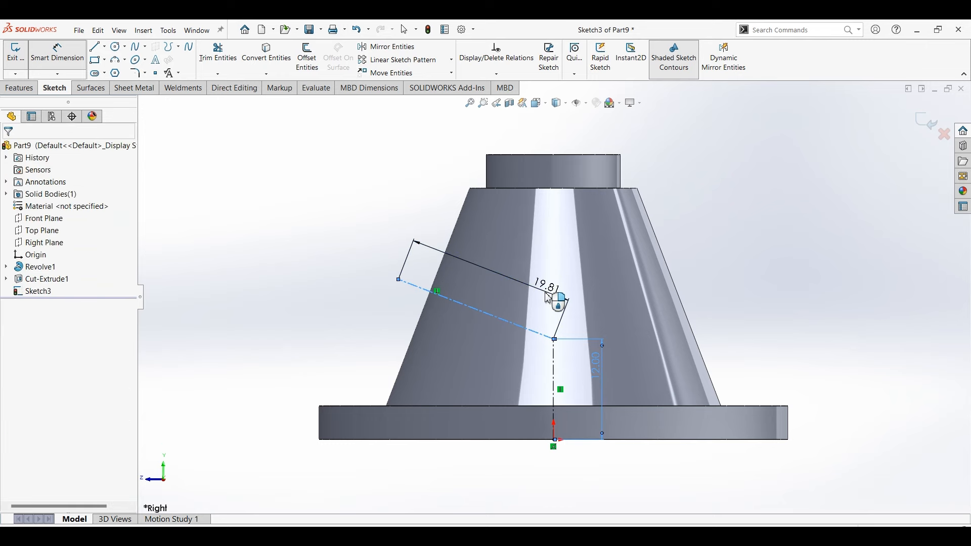
{"action": "type", "text": "18"}
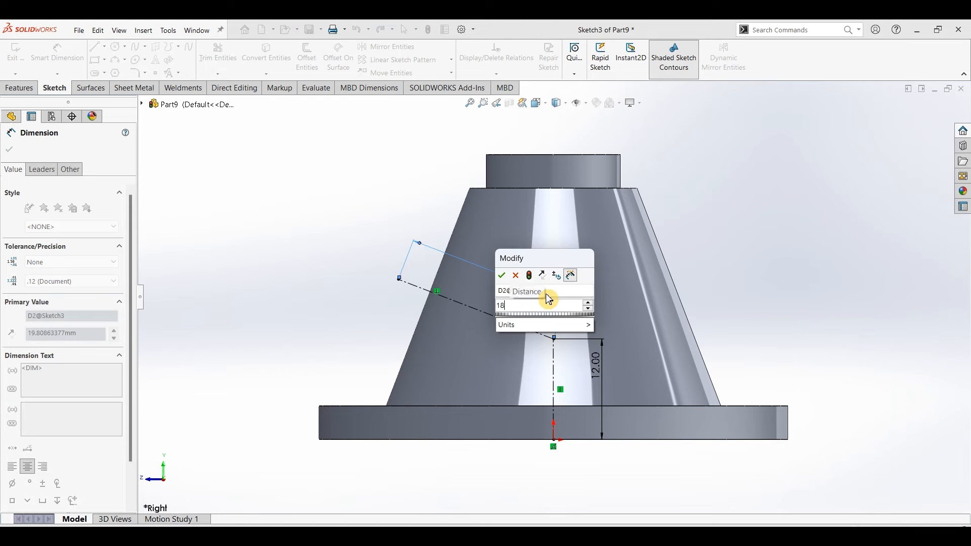
{"action": "key", "text": "Return"}
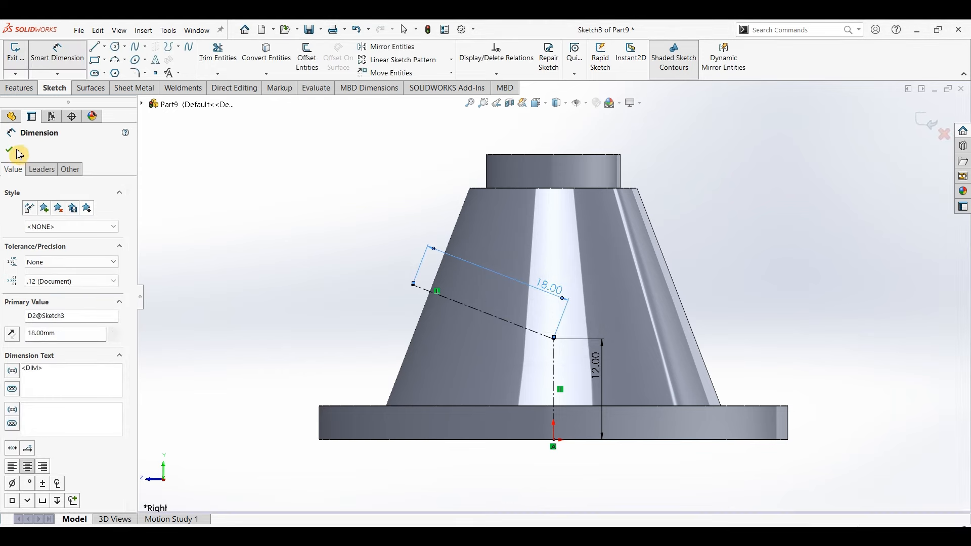
{"action": "left_click", "coordinate": [11, 151]}
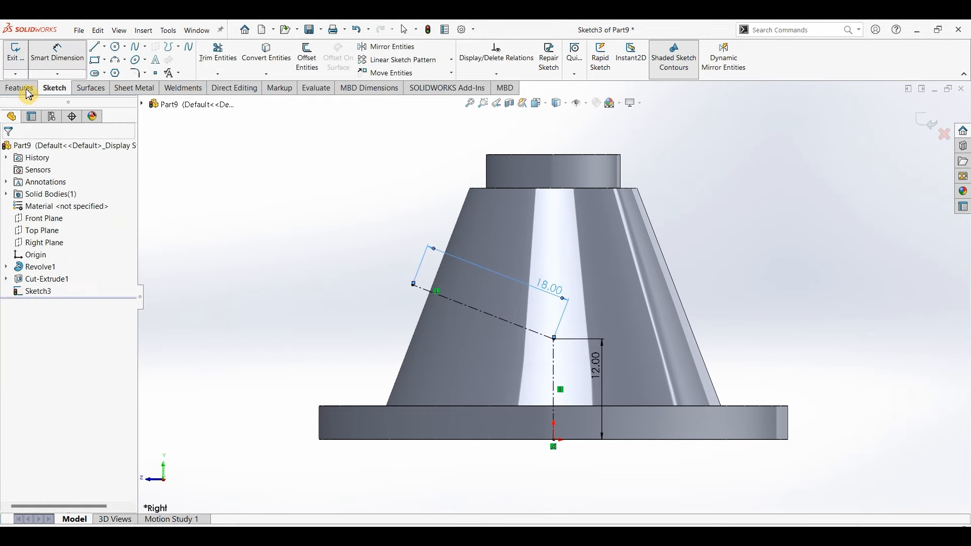
{"action": "left_click", "coordinate": [939, 126]}
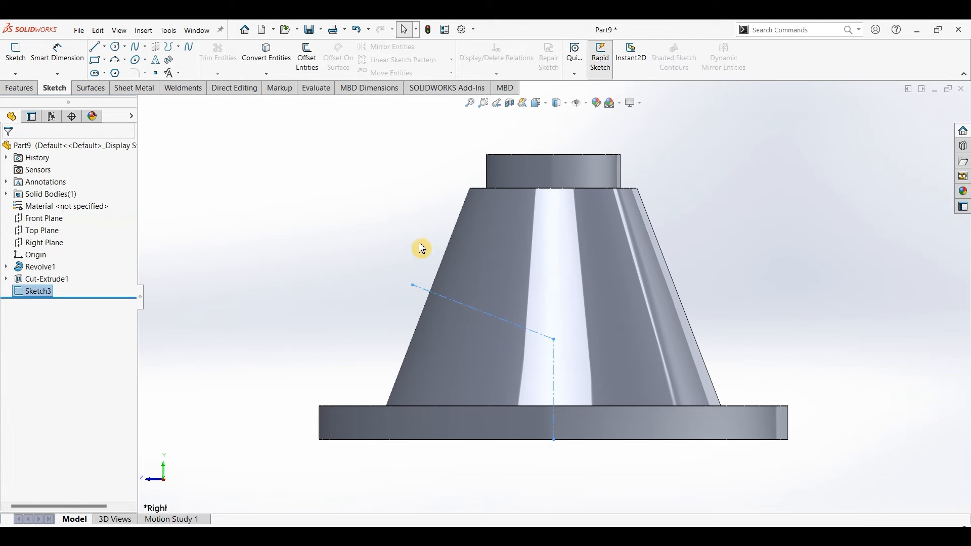
Step: Create a reference plane perpendicular to the slanted centerline and coincident with its outer endpoint
{"action": "left_click", "coordinate": [16, 89]}
{"action": "left_click", "coordinate": [498, 74]}
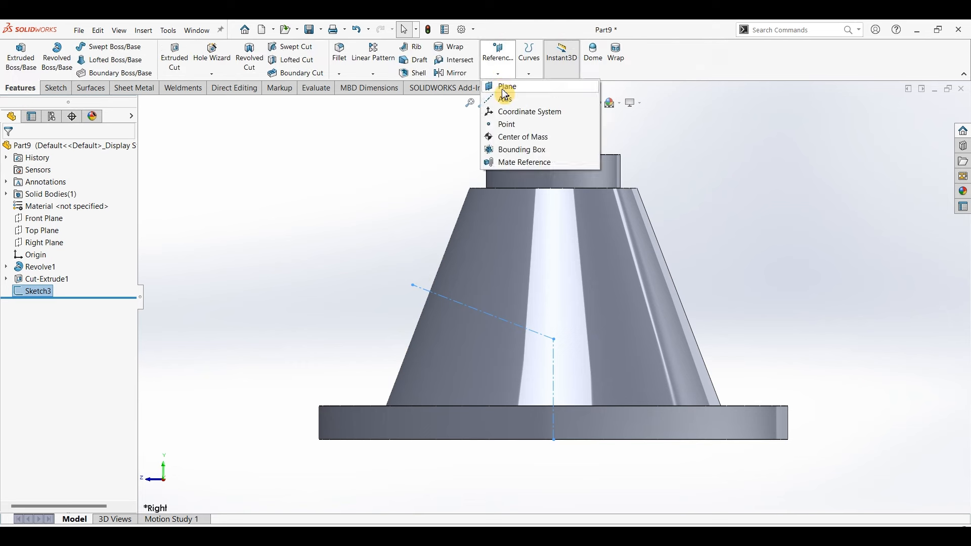
{"action": "left_click", "coordinate": [504, 97]}
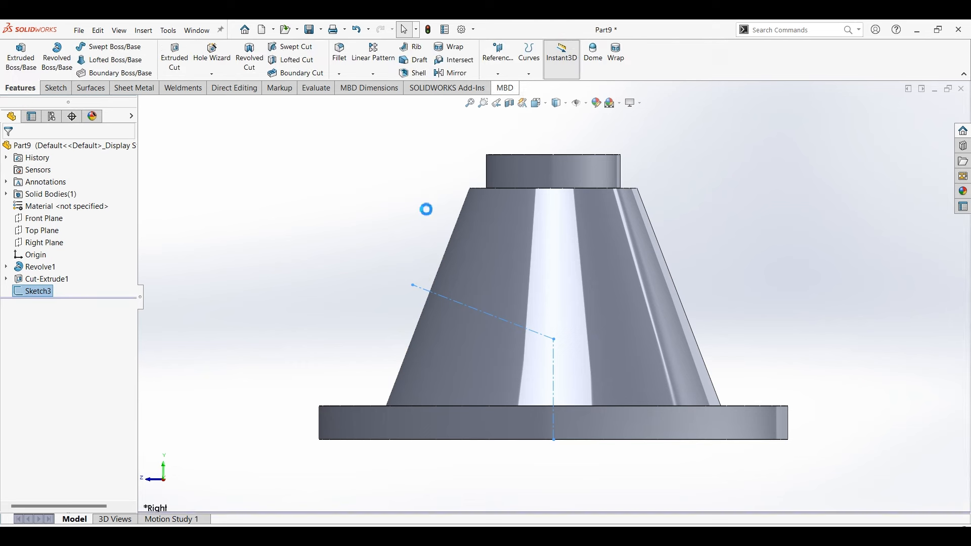
{"action": "left_click", "coordinate": [436, 297]}
{"action": "left_click", "coordinate": [414, 285]}
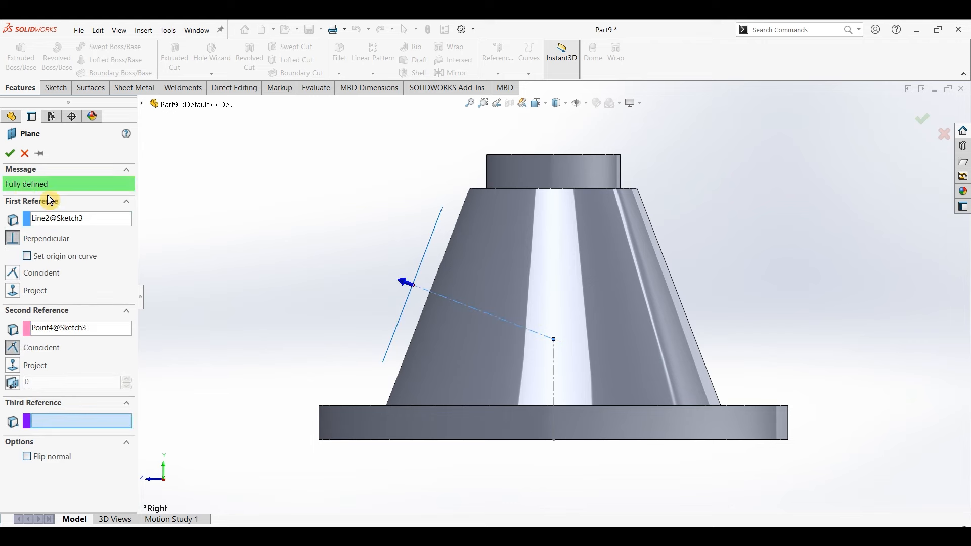
{"action": "left_click", "coordinate": [9, 154]}
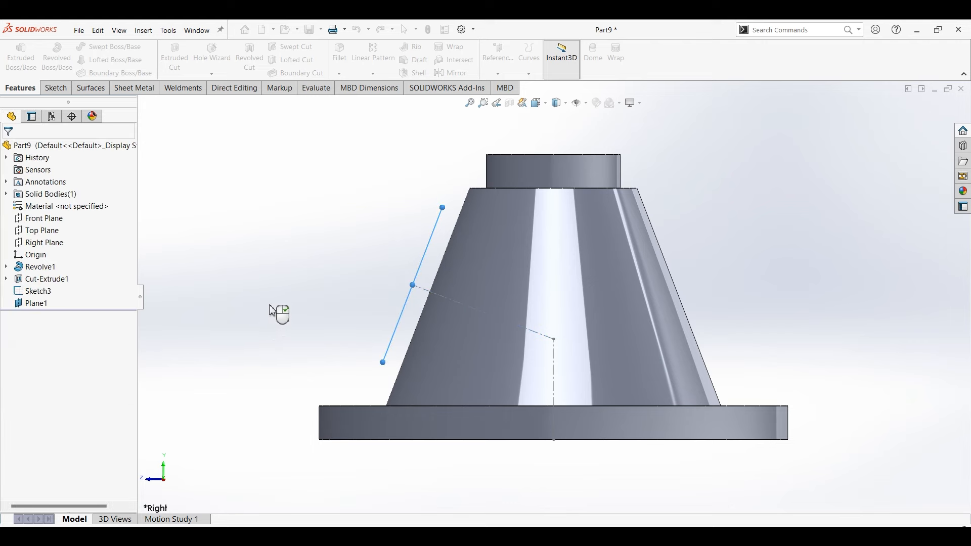
Step: Start a sketch on the new slanted plane and consult the Part192_dwg.PDF drawing in the browser for the boss dimensions
{"action": "middle_click_drag", "start_coordinate": [275, 309], "coordinate": [316, 317]}
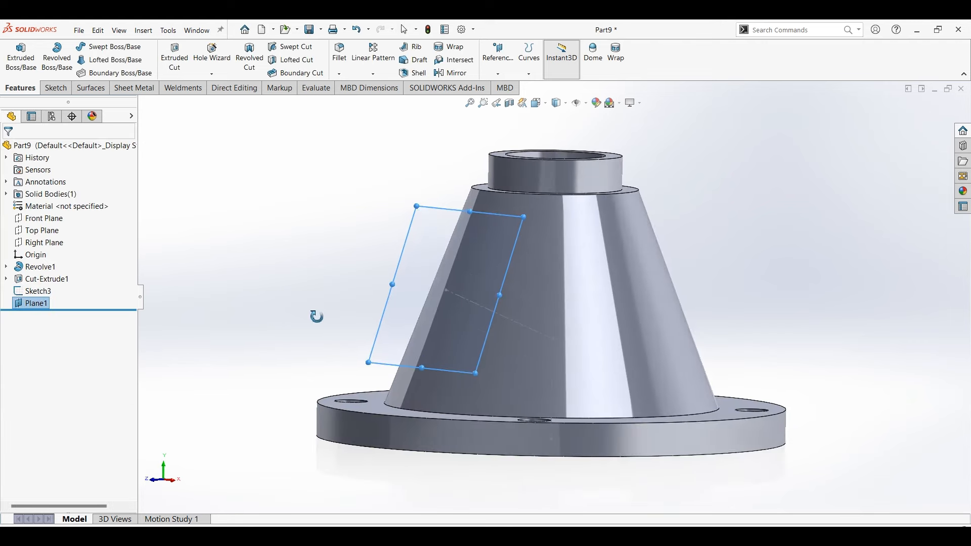
{"action": "left_click", "coordinate": [58, 88]}
{"action": "left_click", "coordinate": [15, 53]}
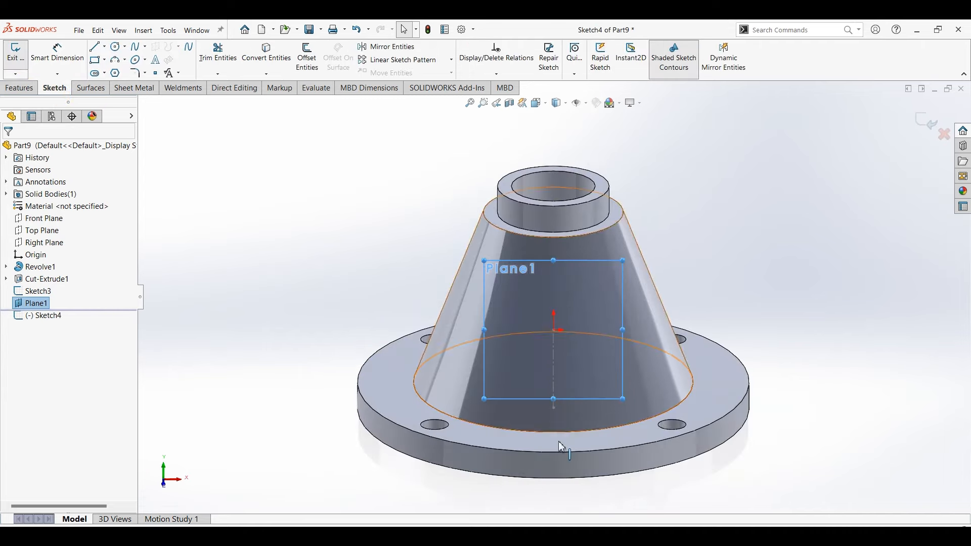
{"action": "key", "text": "alt+Tab"}
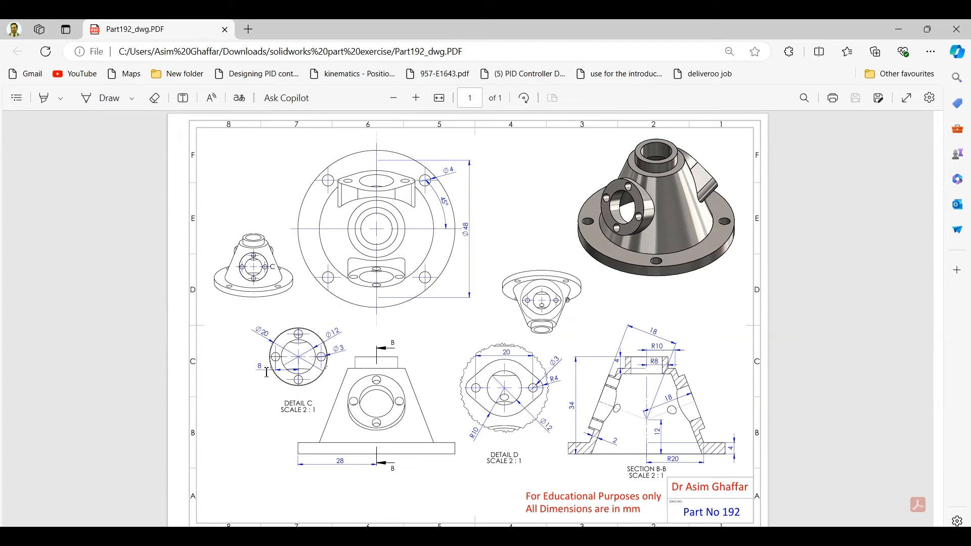
{"action": "left_click", "coordinate": [899, 29]}
Step: Draw three concentric circles centered on the sketch origin, with radii of about 5.5, 7.5 and 9.4 mm
{"action": "left_click", "coordinate": [115, 46]}
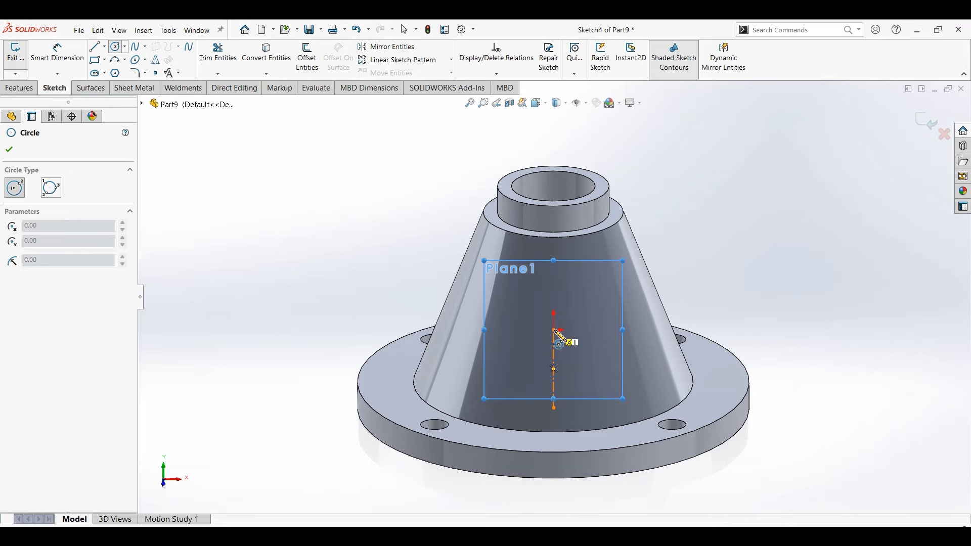
{"action": "left_click", "coordinate": [554, 330]}
{"action": "left_click", "coordinate": [580, 358]}
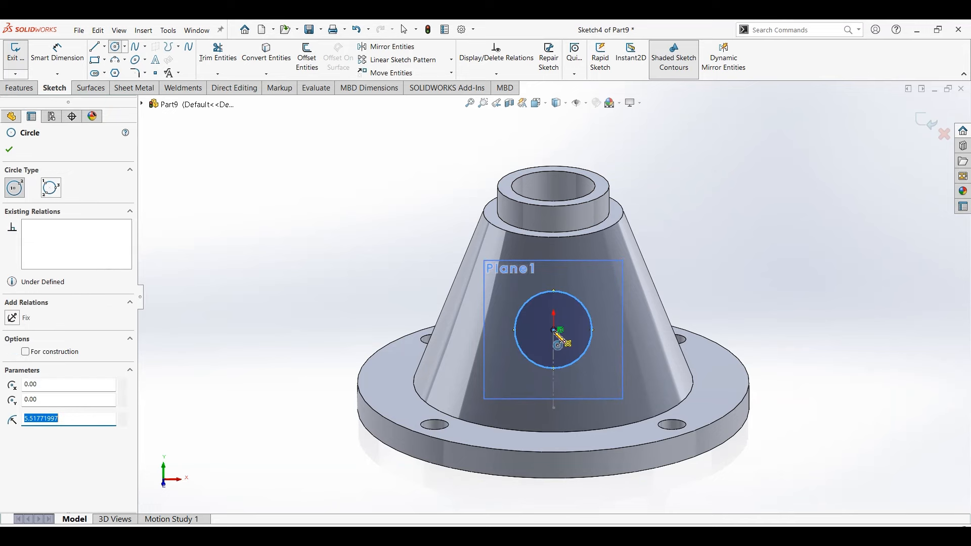
{"action": "scroll", "coordinate": [555, 331], "scroll_direction": "down", "scroll_amount": 5}
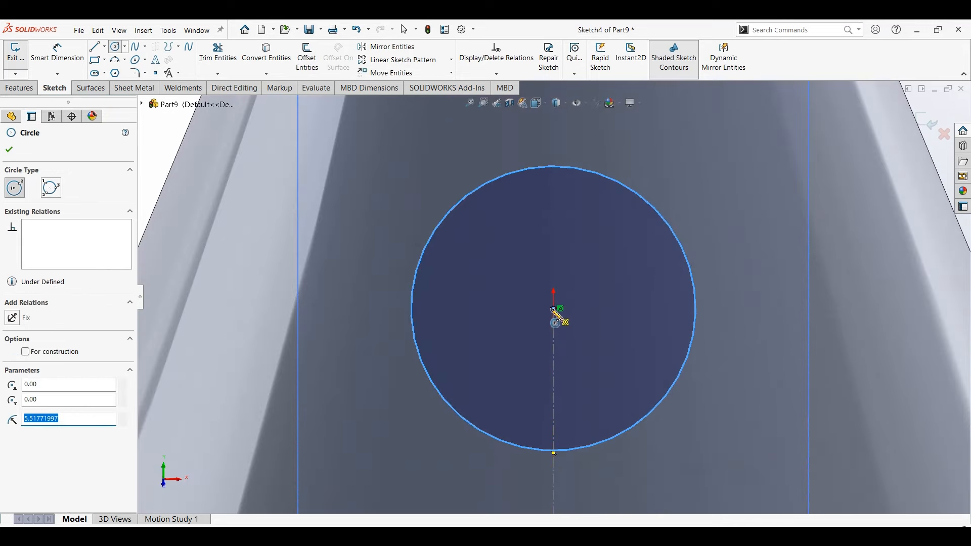
{"action": "left_click", "coordinate": [554, 309]}
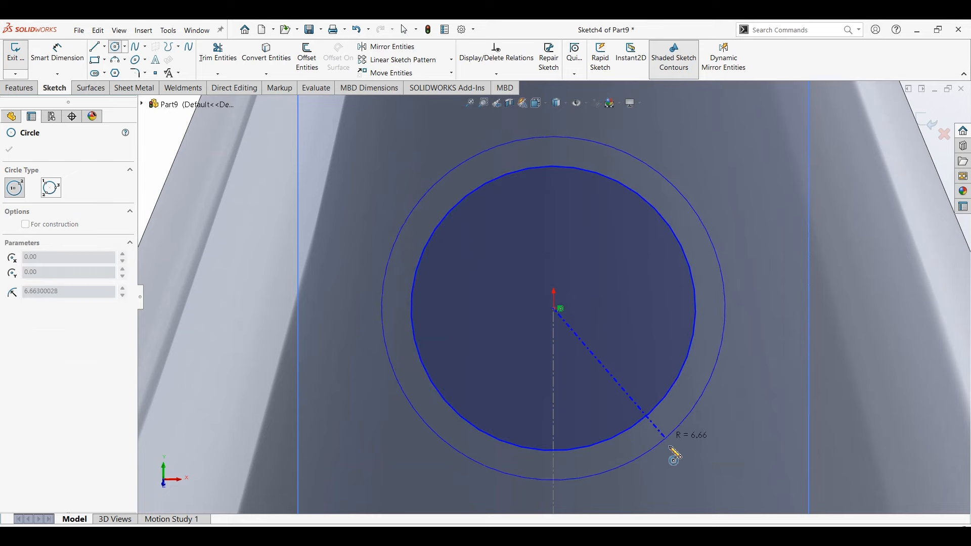
{"action": "left_click", "coordinate": [676, 460]}
{"action": "left_click", "coordinate": [554, 309]}
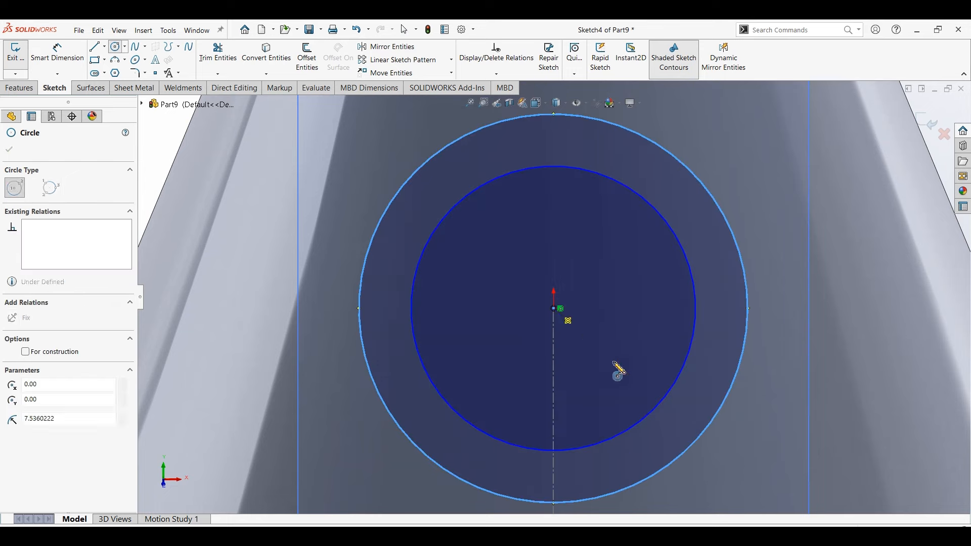
{"action": "left_click", "coordinate": [737, 472]}
{"action": "scroll", "coordinate": [669, 399], "scroll_direction": "up", "scroll_amount": 2}
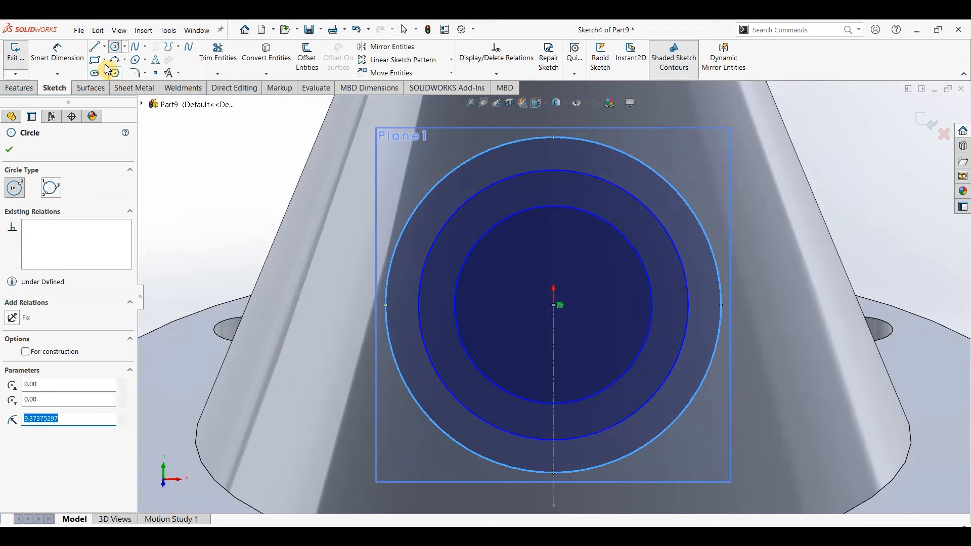
Step: Dimension the concentric circles' diameters as 12, 16 and 20 mm from the innermost to the outermost
{"action": "left_click", "coordinate": [57, 53]}
{"action": "left_click", "coordinate": [641, 264]}
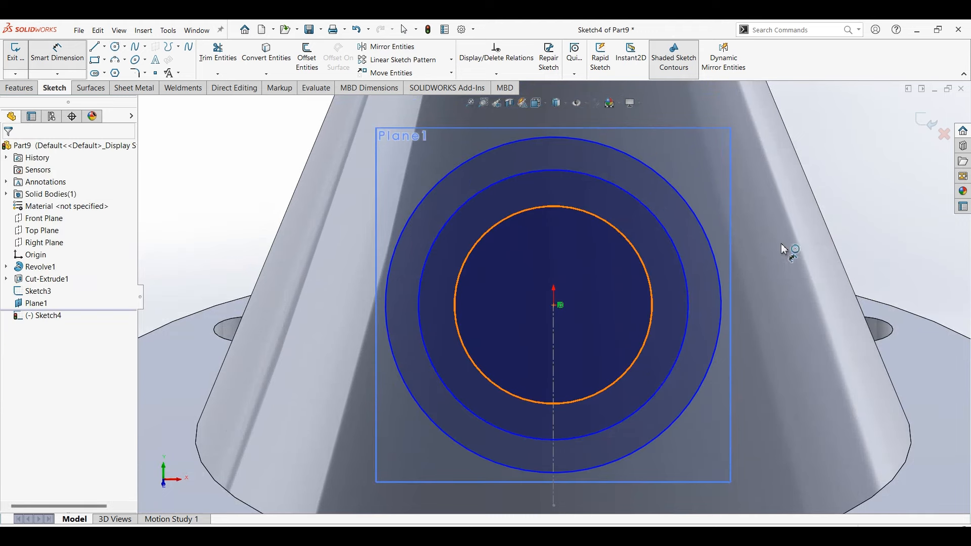
{"action": "left_click", "coordinate": [797, 264]}
{"action": "type", "text": "12"}
{"action": "key", "text": "Return"}
{"action": "left_click", "coordinate": [680, 258]}
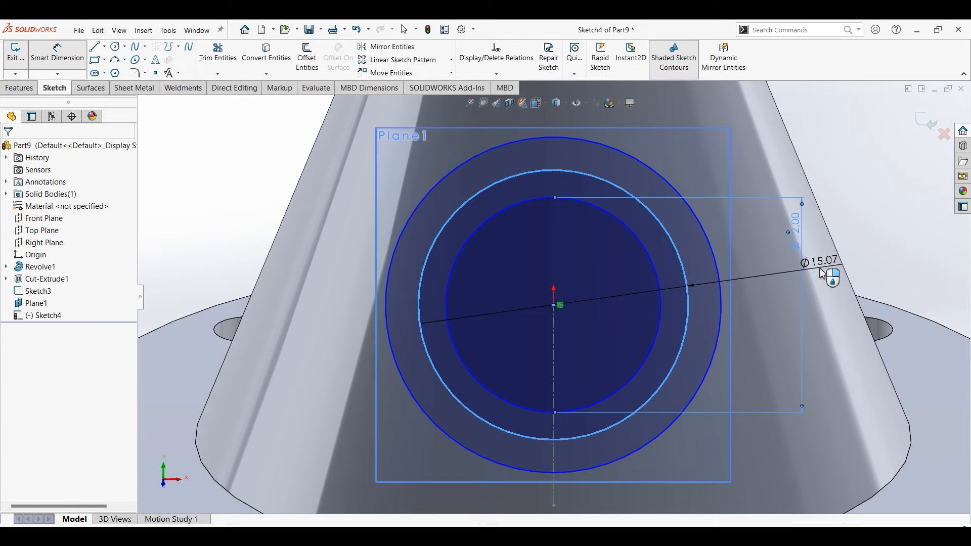
{"action": "left_click", "coordinate": [821, 269]}
{"action": "type", "text": "16"}
{"action": "key", "text": "Return"}
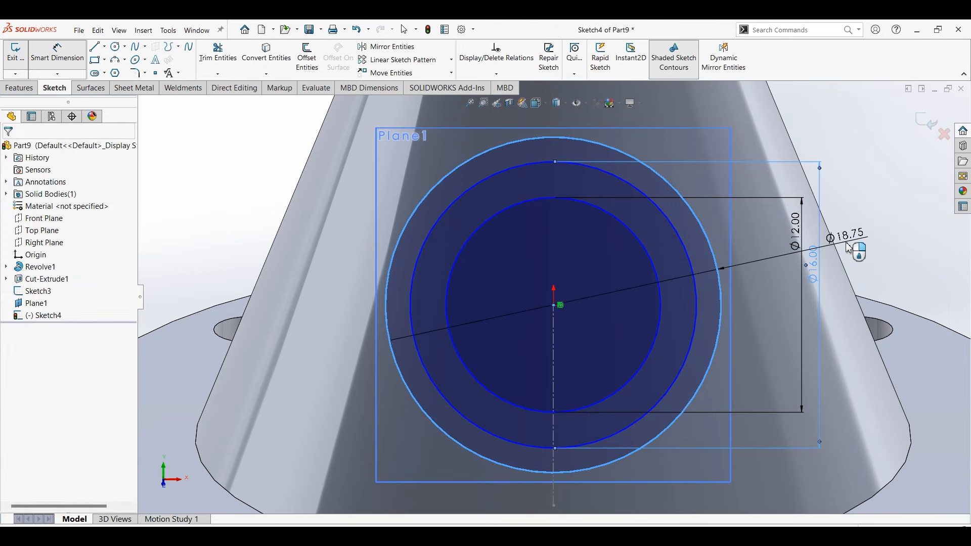
{"action": "left_click", "coordinate": [846, 247]}
{"action": "type", "text": "20"}
{"action": "key", "text": "Return"}
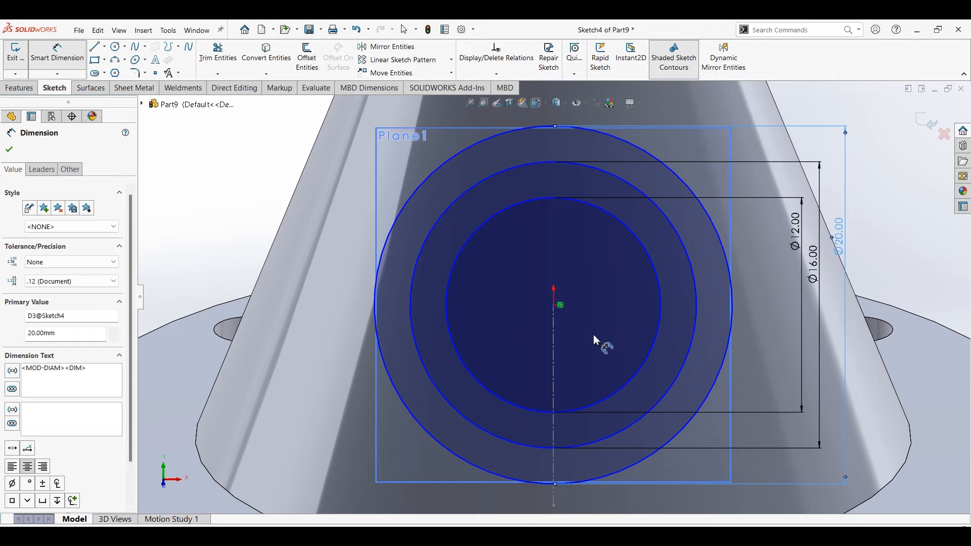
{"action": "key", "text": "Escape"}
Step: Move the concentric circles' center off the origin and make it coincident with the slanted centerline's outer endpoint
{"action": "middle_click_drag", "start_coordinate": [582, 319], "coordinate": [599, 317]}
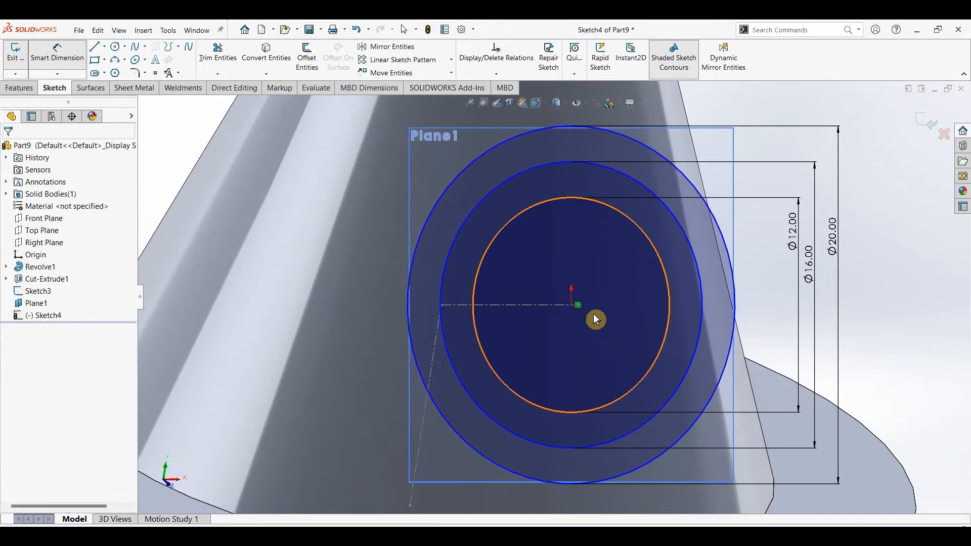
{"action": "key", "text": "Escape"}
{"action": "left_click_drag", "start_coordinate": [578, 306], "coordinate": [582, 258]}
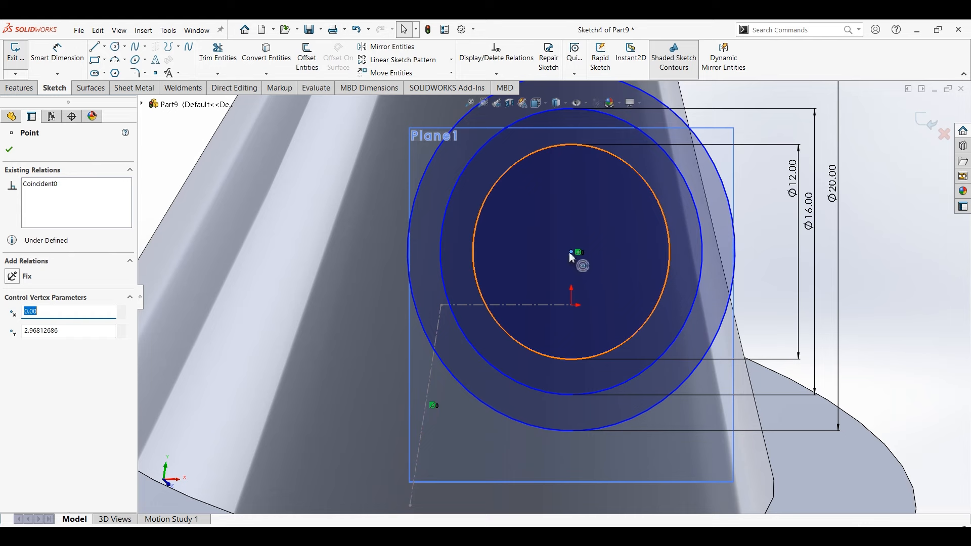
{"action": "left_click", "coordinate": [574, 307], "text": "ctrl"}
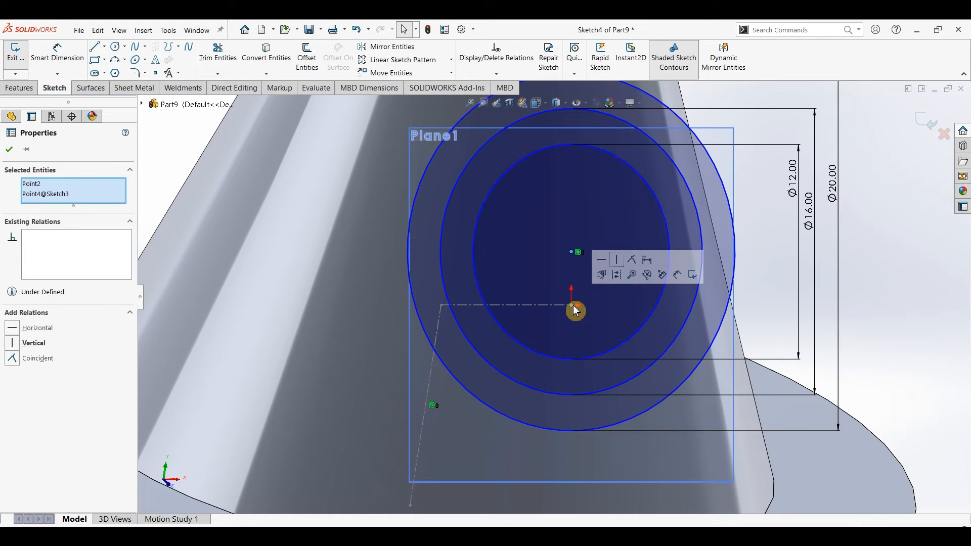
{"action": "left_click", "coordinate": [636, 261]}
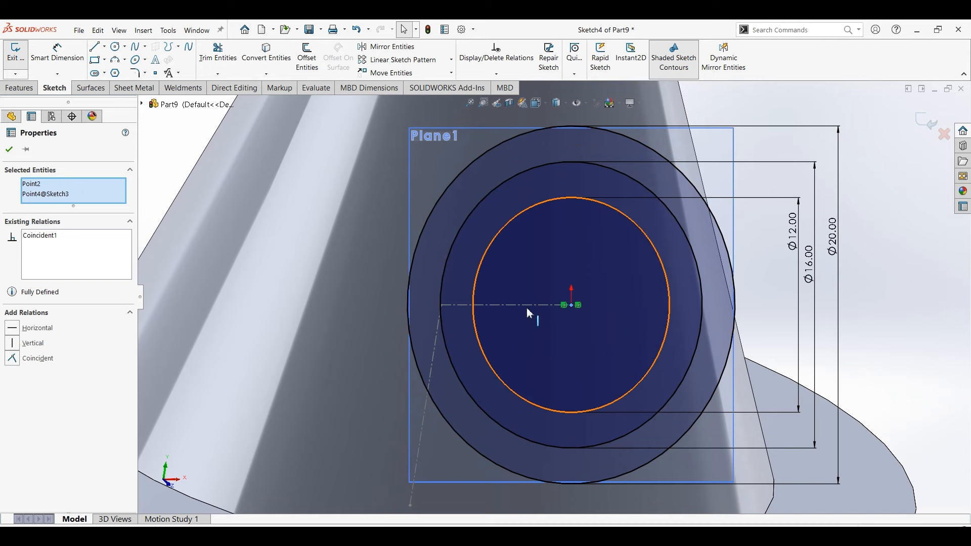
Step: Convert the 16 mm middle circle into construction geometry
{"action": "key", "text": "ctrl+4"}
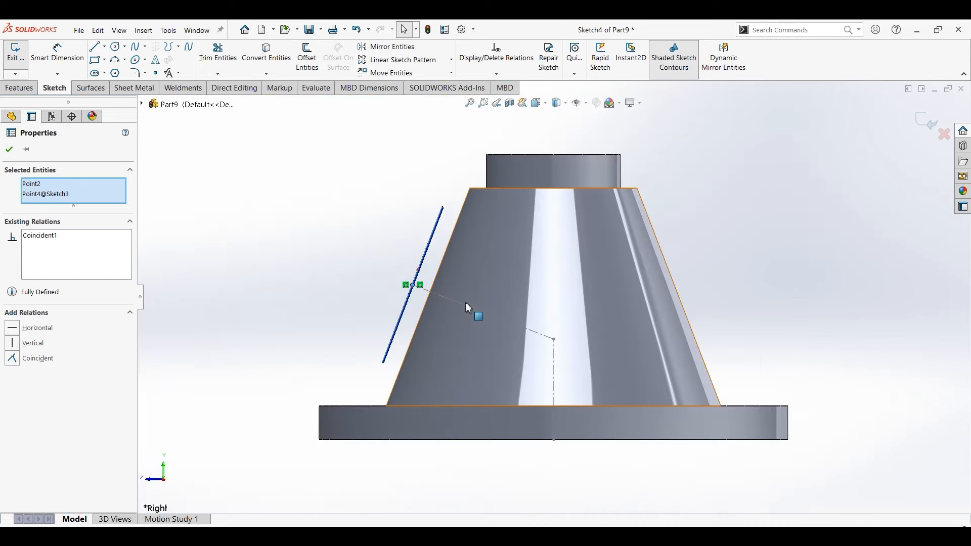
{"action": "mouse_move", "coordinate": [469, 307]}
{"action": "middle_mouse_down"}
{"action": "mouse_move", "coordinate": [612, 318]}
{"action": "mouse_move", "coordinate": [578, 330]}
{"action": "middle_mouse_up"}
{"action": "scroll", "coordinate": [610, 313], "scroll_direction": "down", "scroll_amount": 2}
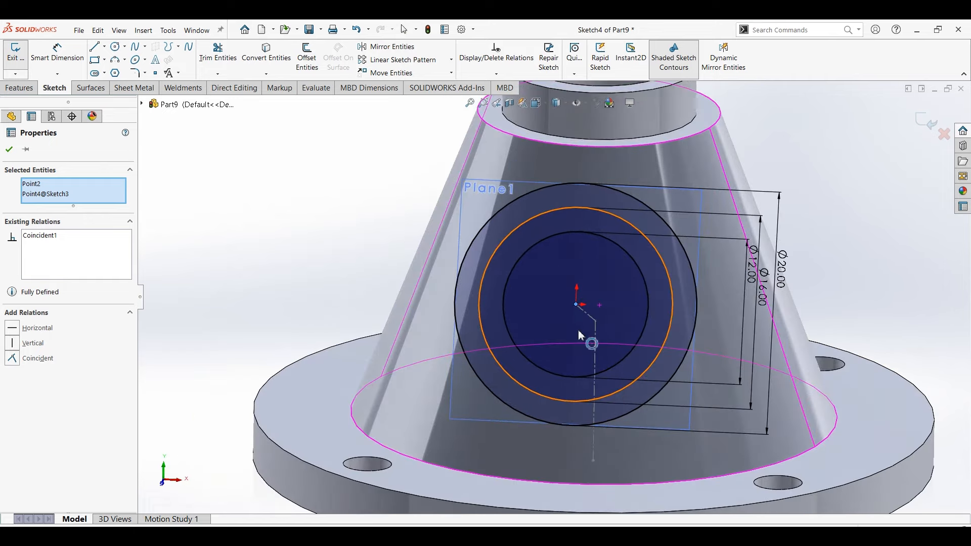
{"action": "left_click", "coordinate": [572, 209]}
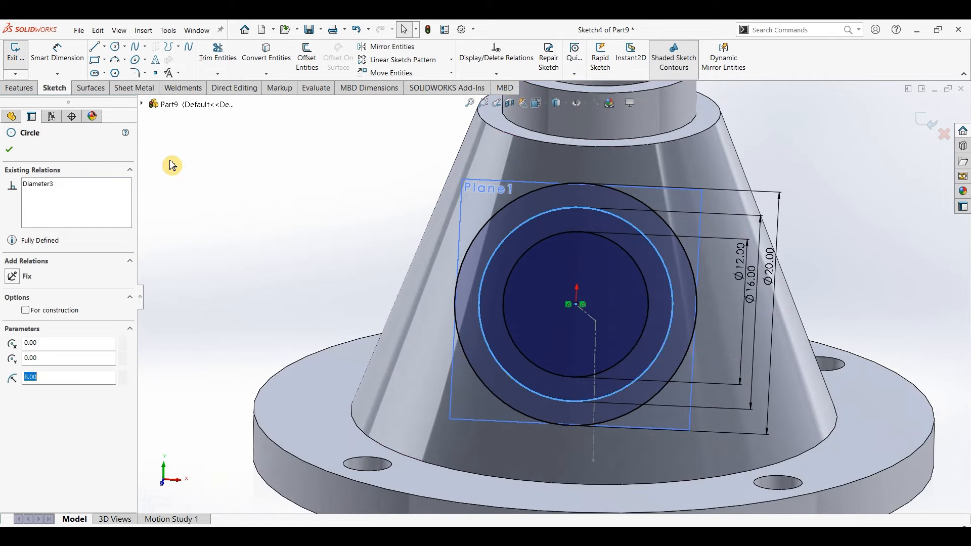
{"action": "left_click", "coordinate": [25, 310]}
{"action": "left_click", "coordinate": [9, 149]}
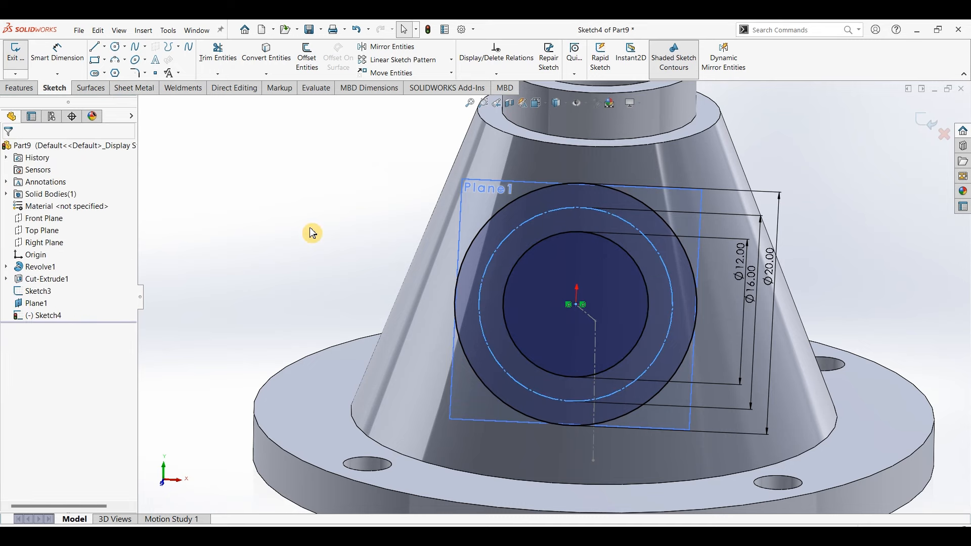
Step: Draw a small circle about 2.4 mm in diameter at the construction circle's top quadrant and dimension its diameter as 3 mm
{"action": "left_click", "coordinate": [117, 48]}
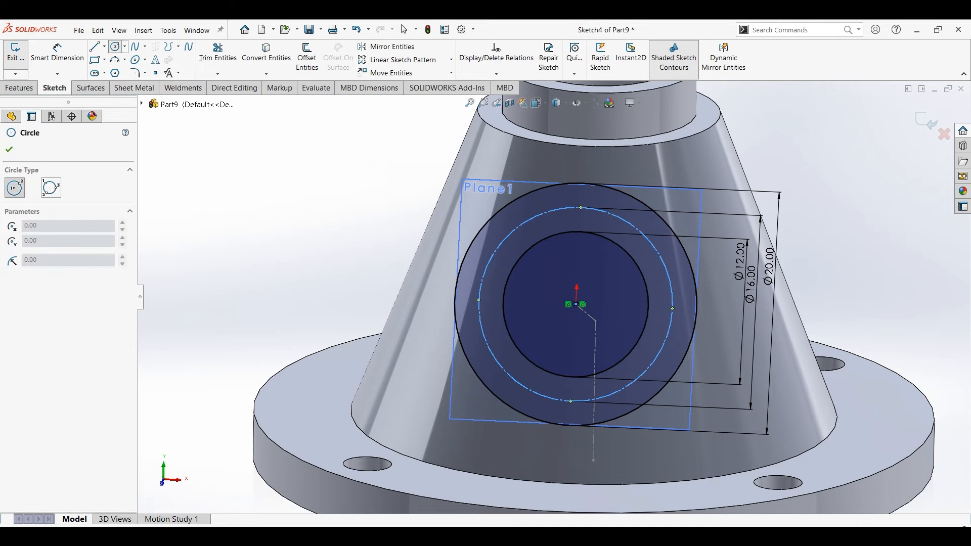
{"action": "left_click", "coordinate": [581, 207]}
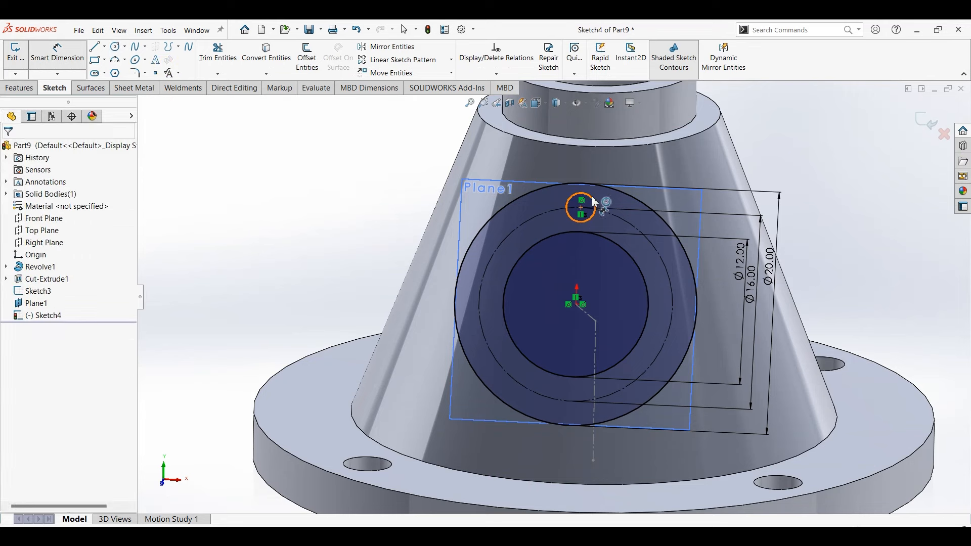
{"action": "left_click", "coordinate": [596, 206]}
{"action": "left_click", "coordinate": [701, 158]}
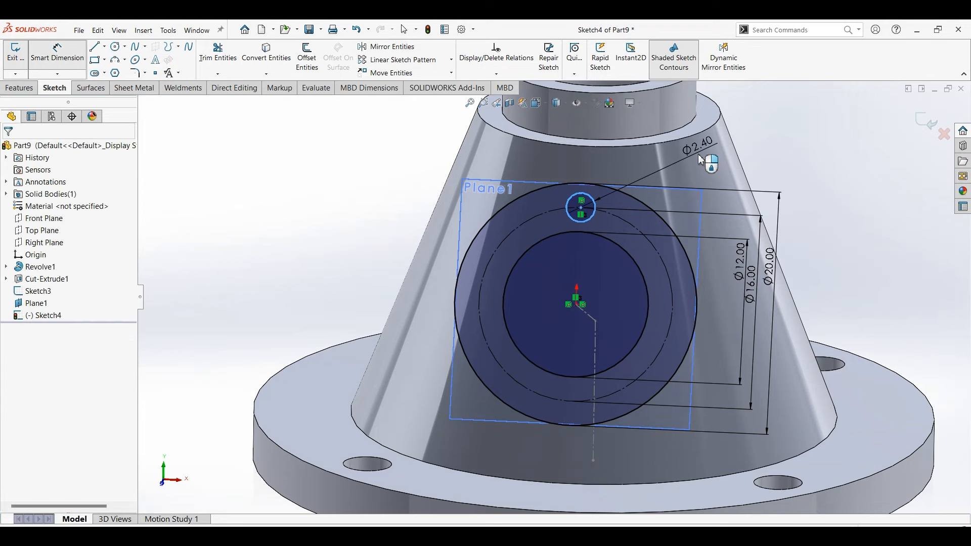
{"action": "left_click", "coordinate": [699, 160]}
{"action": "type", "text": "3"}
{"action": "key", "text": "Return"}
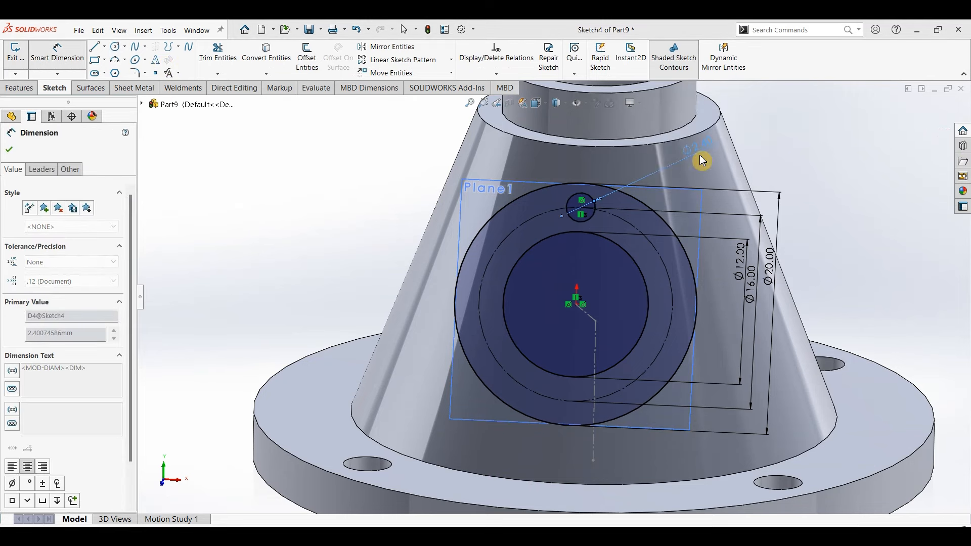
Step: Circular-pattern the small circle around the sketch origin with 4 equally spaced instances over 360 degrees
{"action": "left_click", "coordinate": [450, 60]}
{"action": "left_click", "coordinate": [410, 87]}
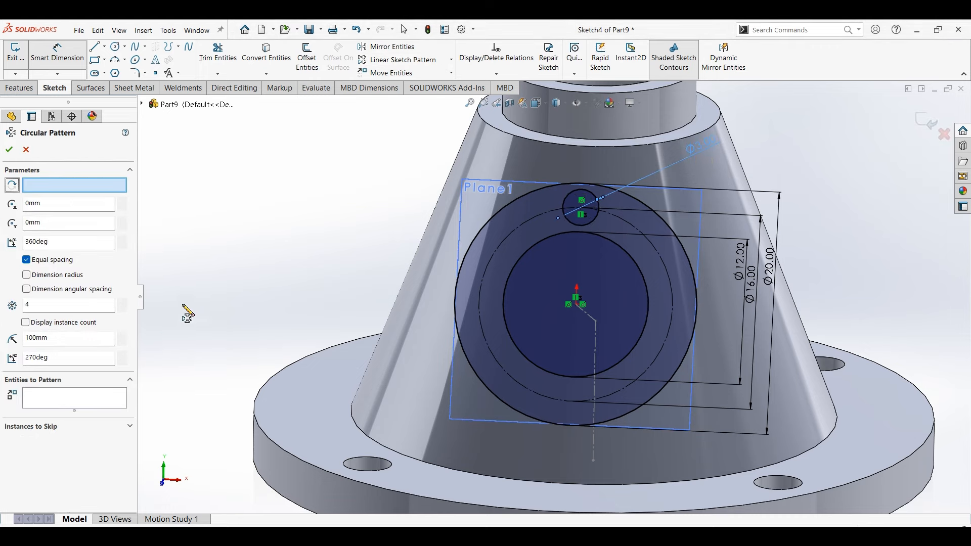
{"action": "left_click", "coordinate": [66, 397]}
{"action": "left_click", "coordinate": [597, 217]}
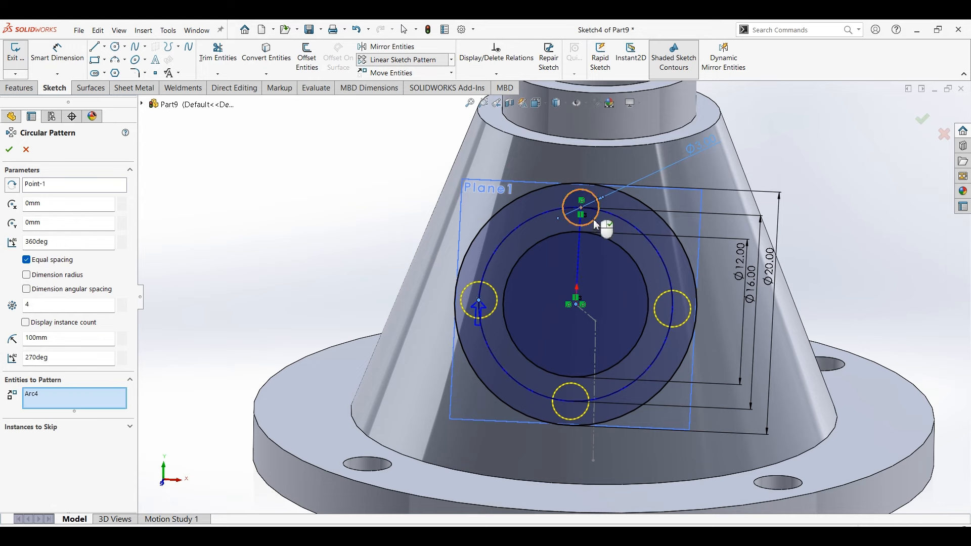
{"action": "left_click", "coordinate": [11, 151]}
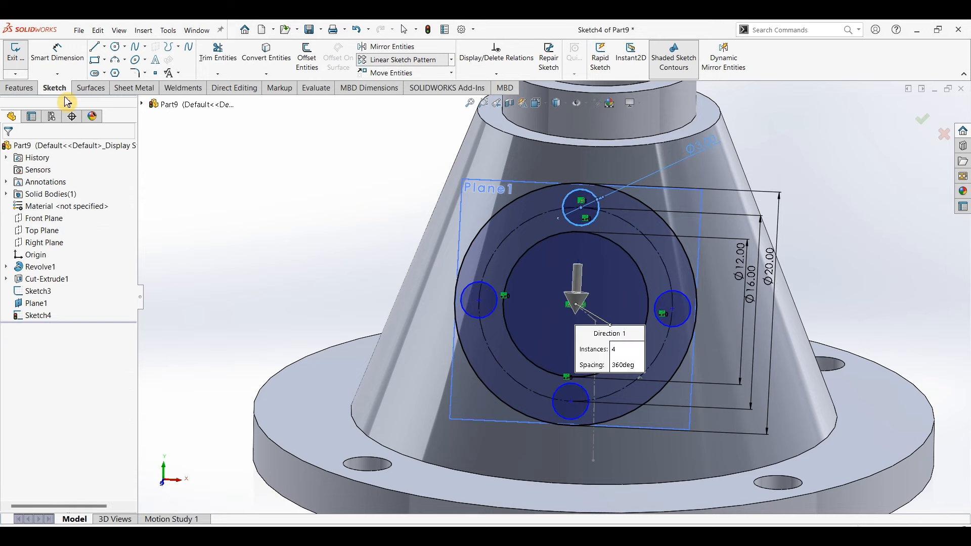
Step: Extrude the boss sketch toward the cone with the Up To Next end condition and merged result
{"action": "left_click", "coordinate": [29, 91]}
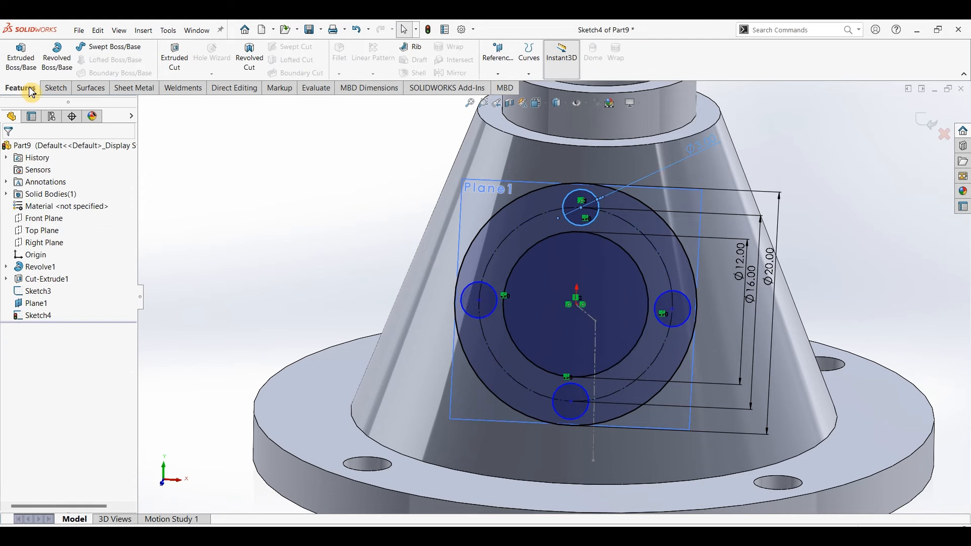
{"action": "left_click", "coordinate": [27, 66]}
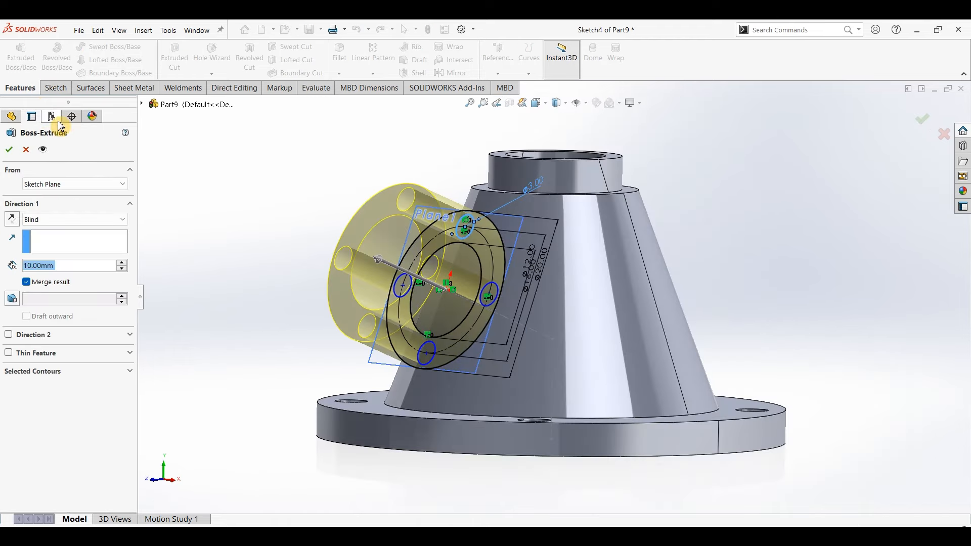
{"action": "left_click", "coordinate": [15, 223]}
{"action": "left_click", "coordinate": [62, 221]}
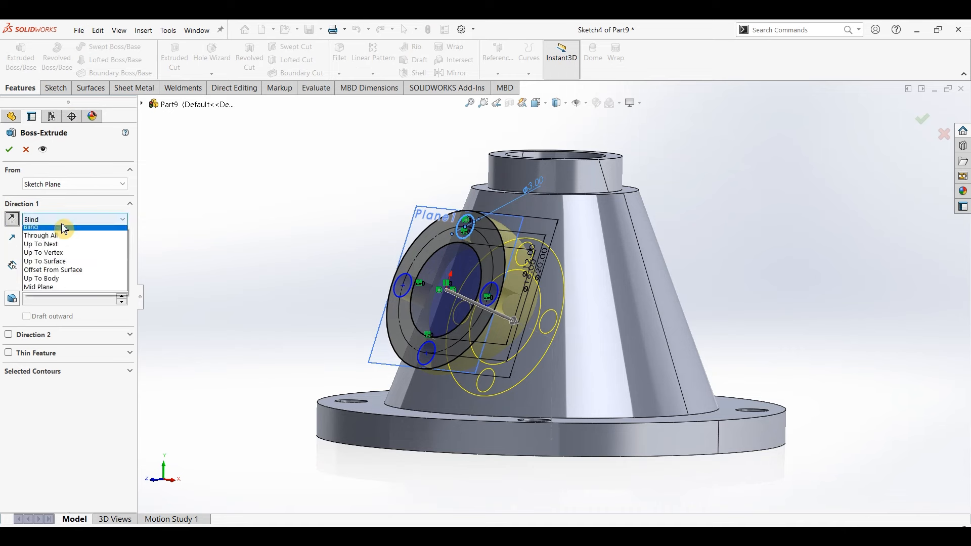
{"action": "left_click", "coordinate": [54, 251]}
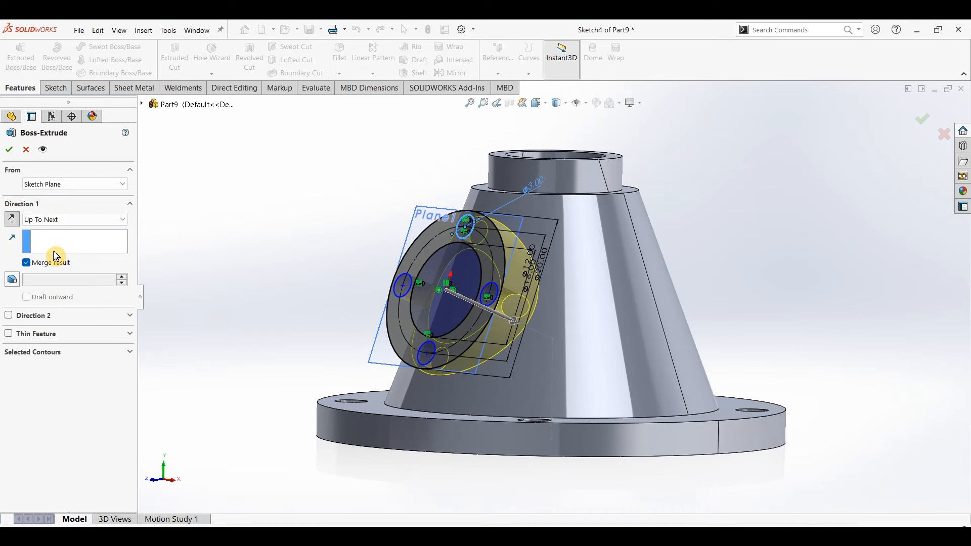
{"action": "left_click", "coordinate": [10, 150]}
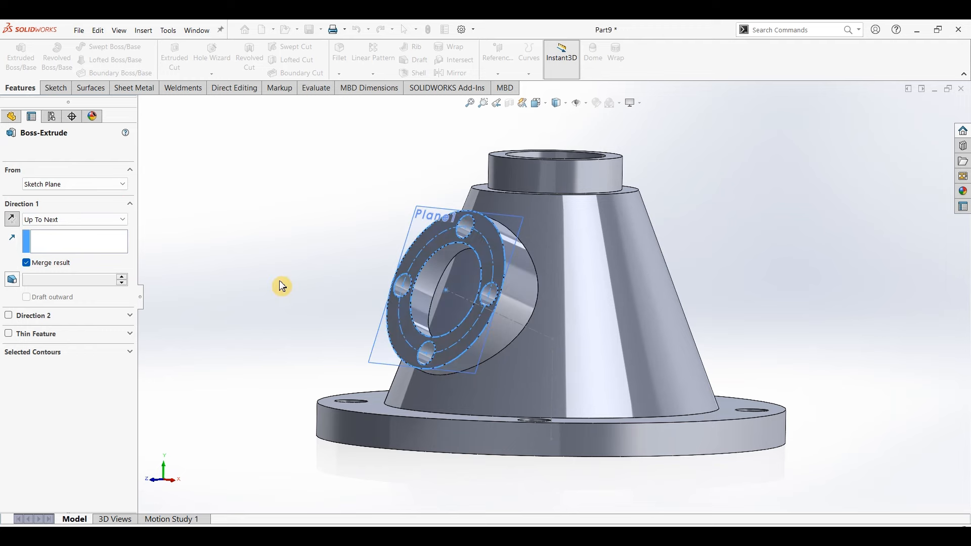
Step: Hide the slanted reference plane and the centerline sketch
{"action": "left_click", "coordinate": [521, 228]}
{"action": "left_click", "coordinate": [522, 224]}
{"action": "left_click", "coordinate": [555, 198]}
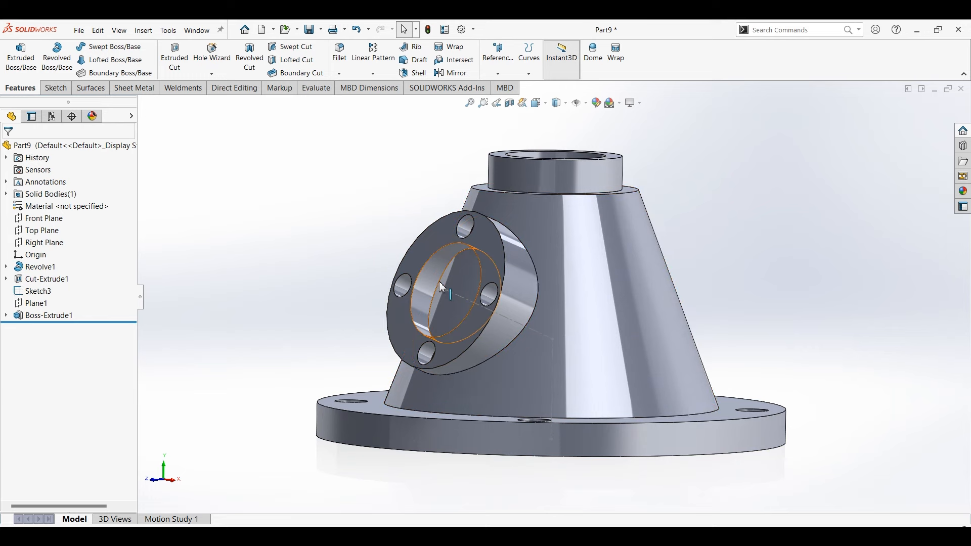
{"action": "left_click", "coordinate": [460, 297]}
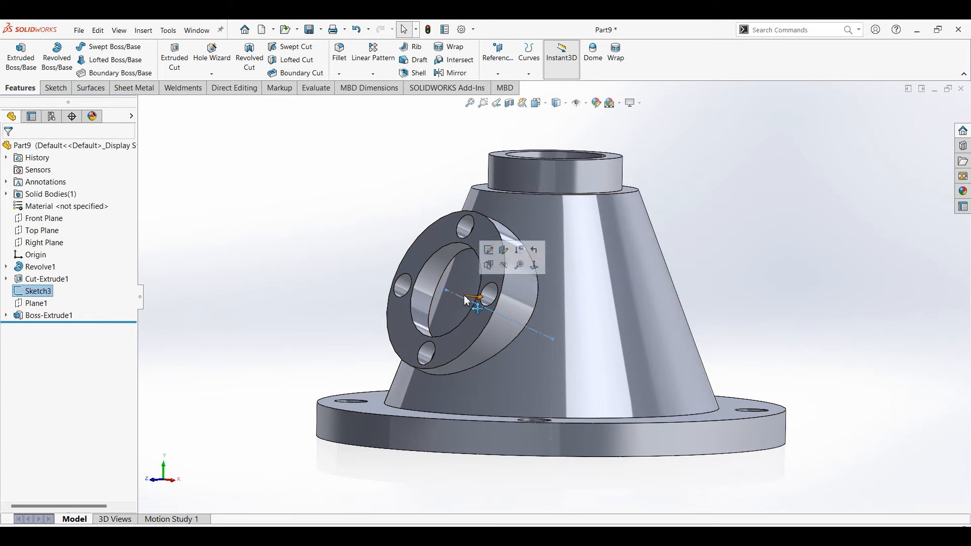
{"action": "left_click", "coordinate": [504, 269]}
{"action": "left_click", "coordinate": [295, 171]}
{"action": "middle_click_drag", "start_coordinate": [312, 226], "coordinate": [344, 277]}
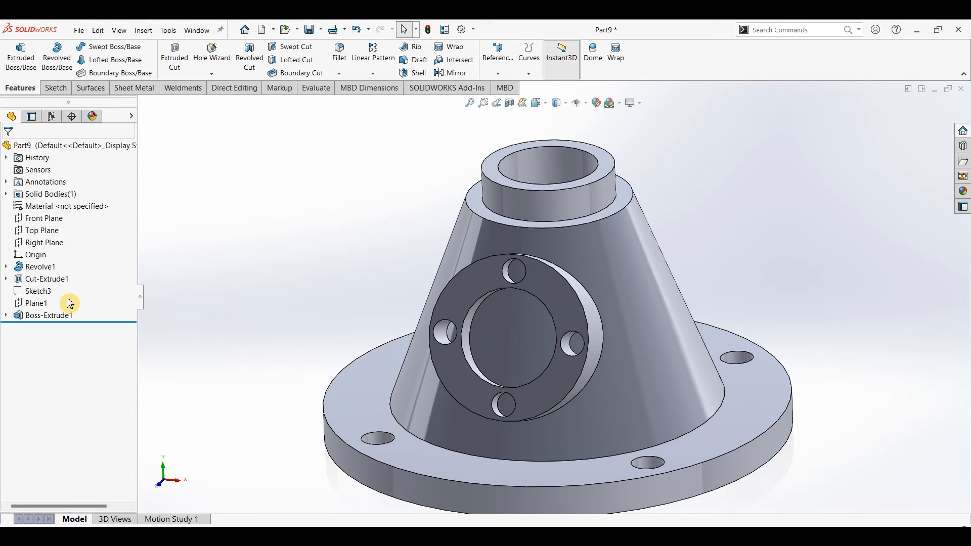
Step: Start an extruded cut from the boss's sketch, replacing the whole-sketch contour with the central circle and four small hole regions
{"action": "left_click", "coordinate": [5, 316]}
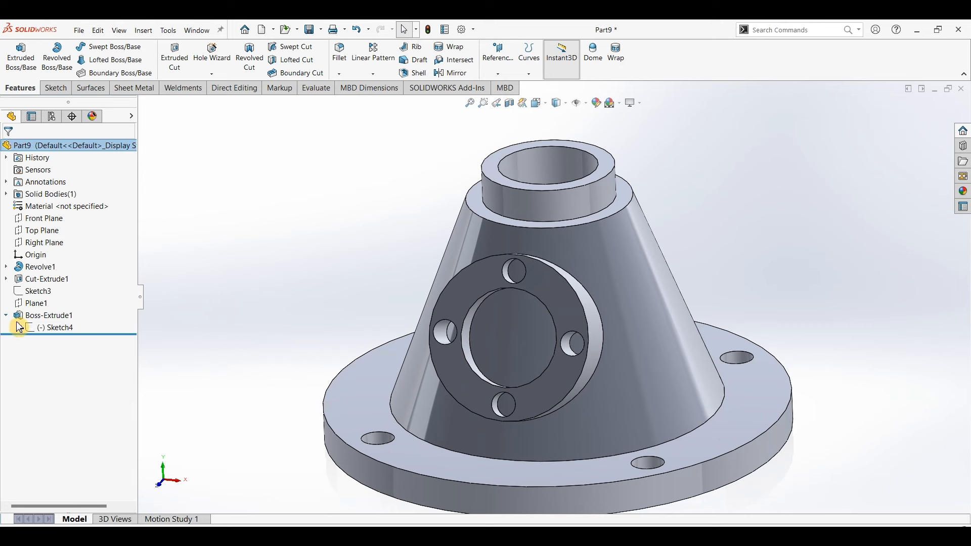
{"action": "left_click", "coordinate": [42, 332]}
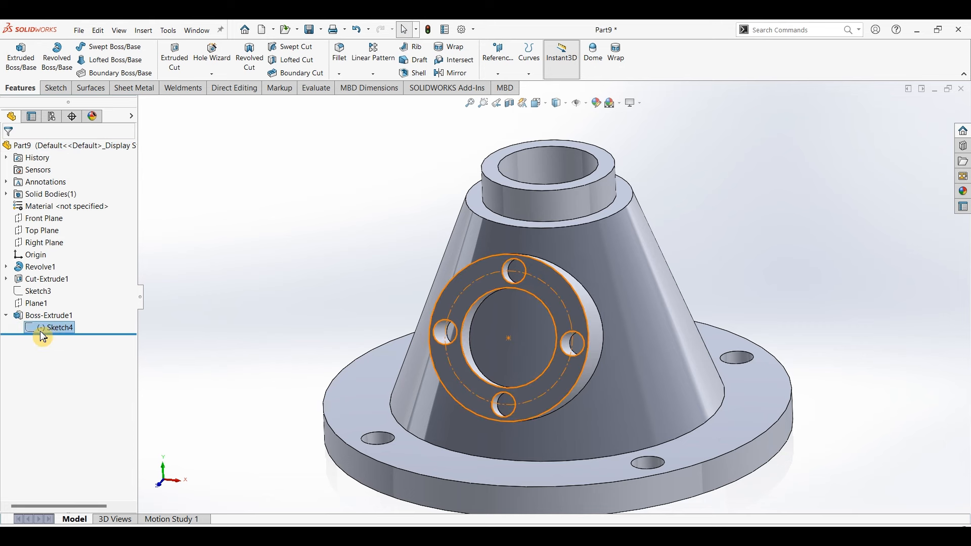
{"action": "left_click", "coordinate": [175, 58]}
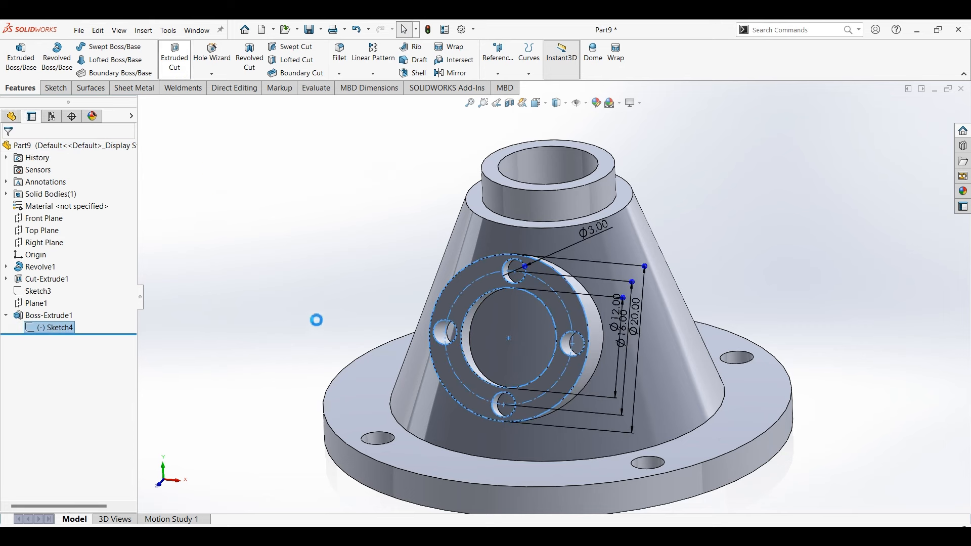
{"action": "left_click", "coordinate": [87, 376]}
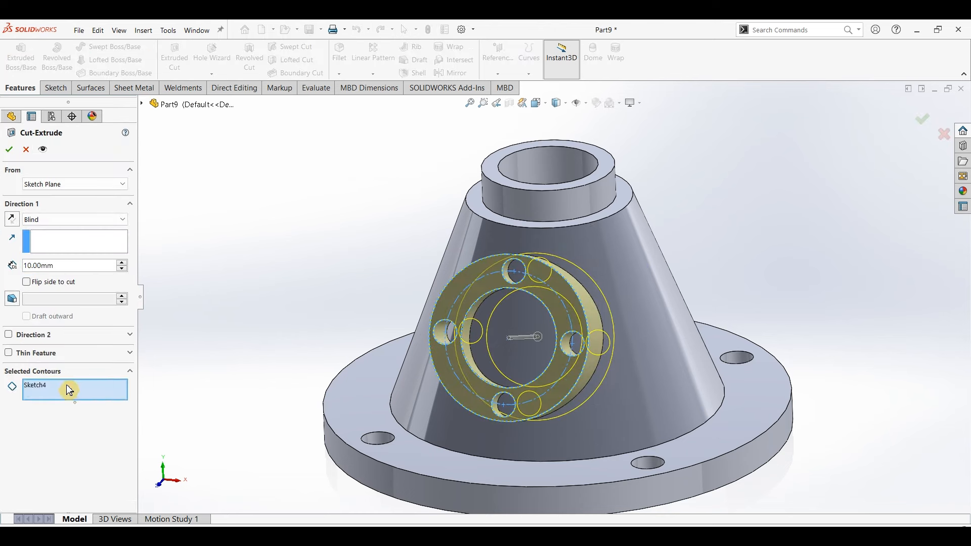
{"action": "left_click", "coordinate": [69, 389]}
{"action": "key", "text": "Delete"}
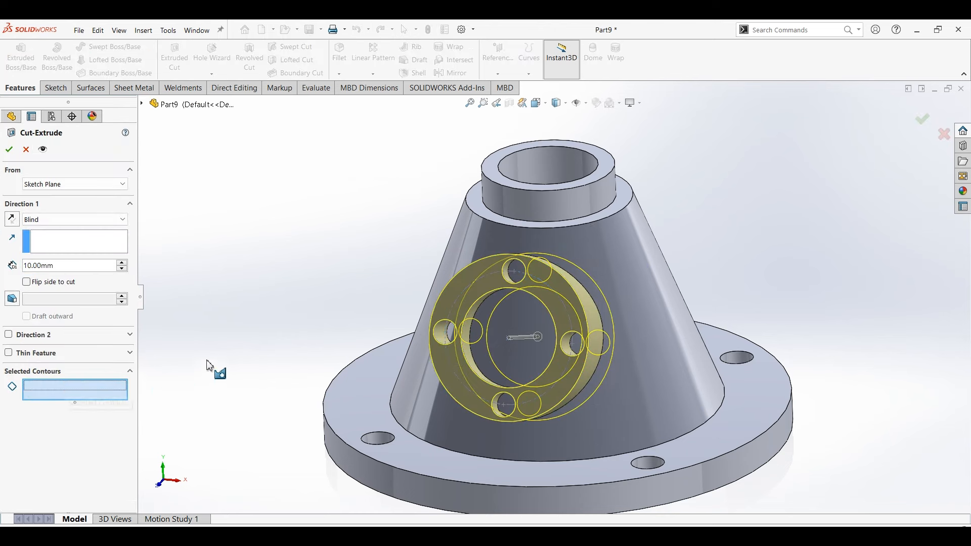
{"action": "left_click", "coordinate": [508, 320]}
{"action": "left_click", "coordinate": [514, 273]}
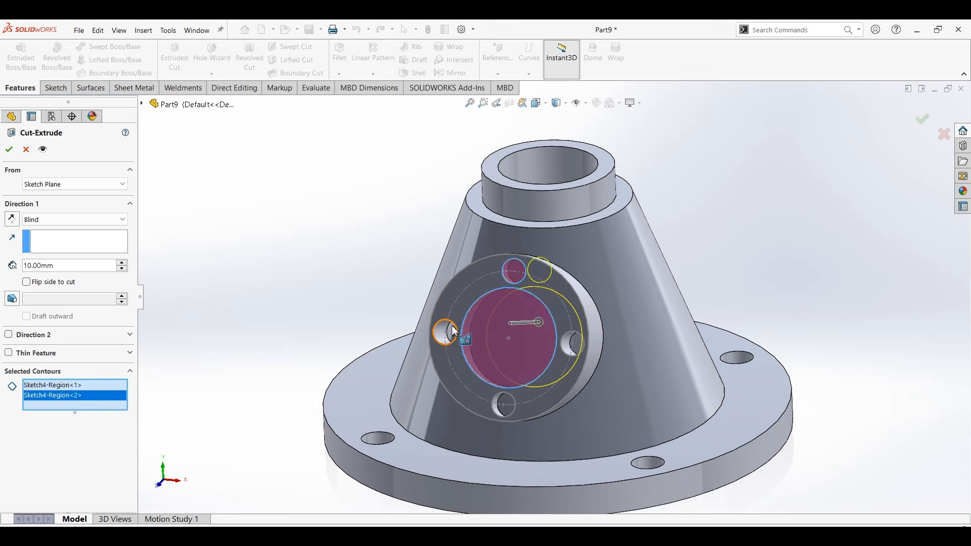
{"action": "left_click", "coordinate": [445, 331]}
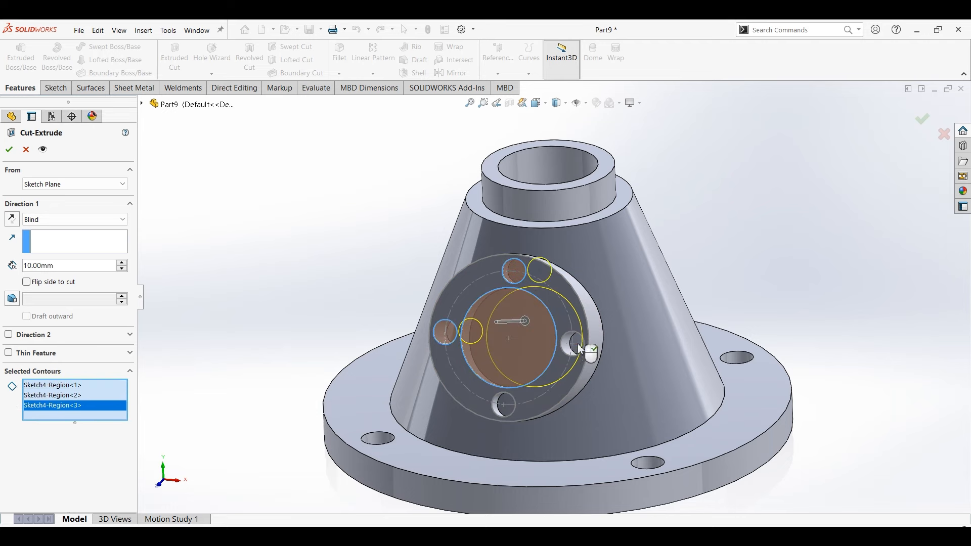
{"action": "left_click", "coordinate": [573, 345]}
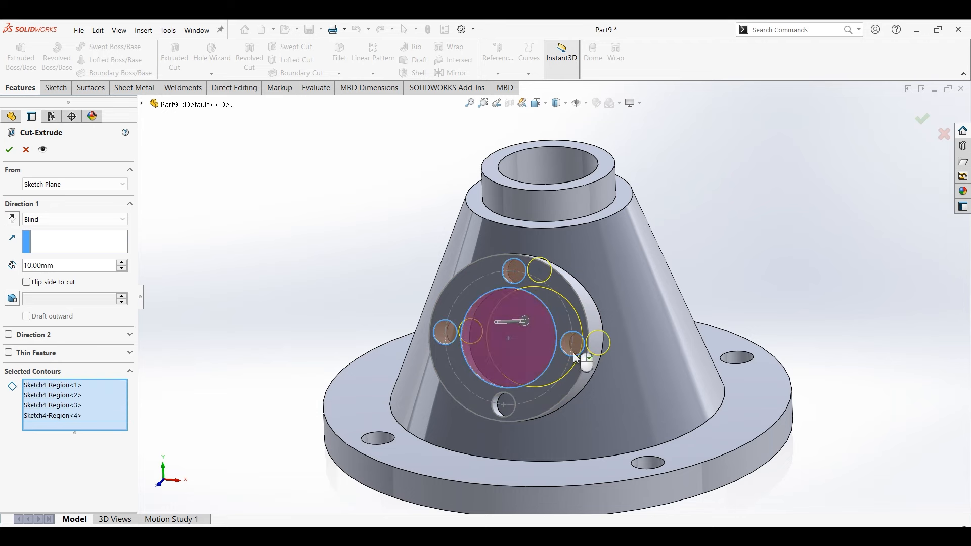
{"action": "left_click", "coordinate": [508, 411]}
Step: Change the cut's end condition so the selected regions cut through the cone wall into the hollow interior
{"action": "left_click", "coordinate": [81, 220]}
{"action": "left_click", "coordinate": [50, 259]}
{"action": "left_click", "coordinate": [9, 149]}
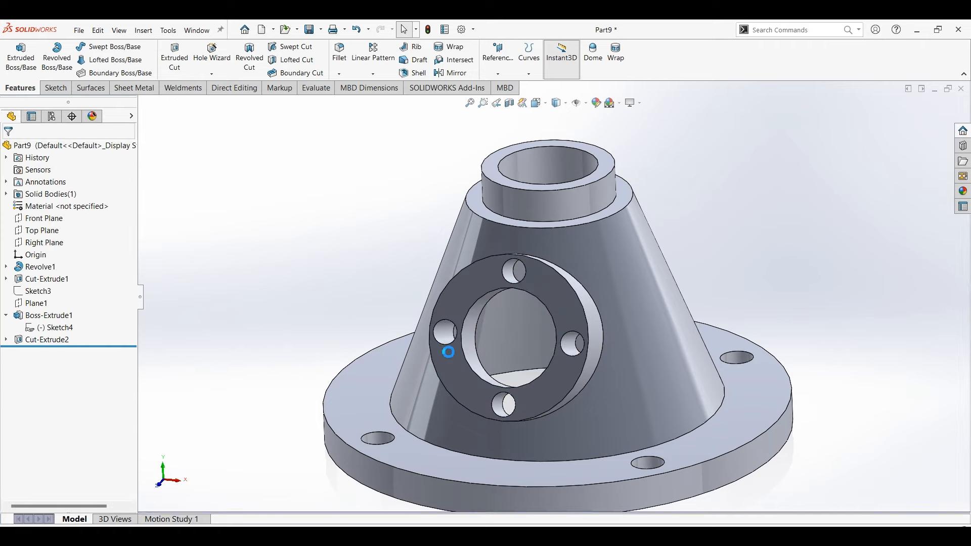
Step: On the Right Plane, sketch a vertical centerline about 14.5 mm up from the origin, continuing with a slanted one about 20.9 mm long through the cone's plain side
{"action": "middle_click_drag", "start_coordinate": [444, 347], "coordinate": [491, 397]}
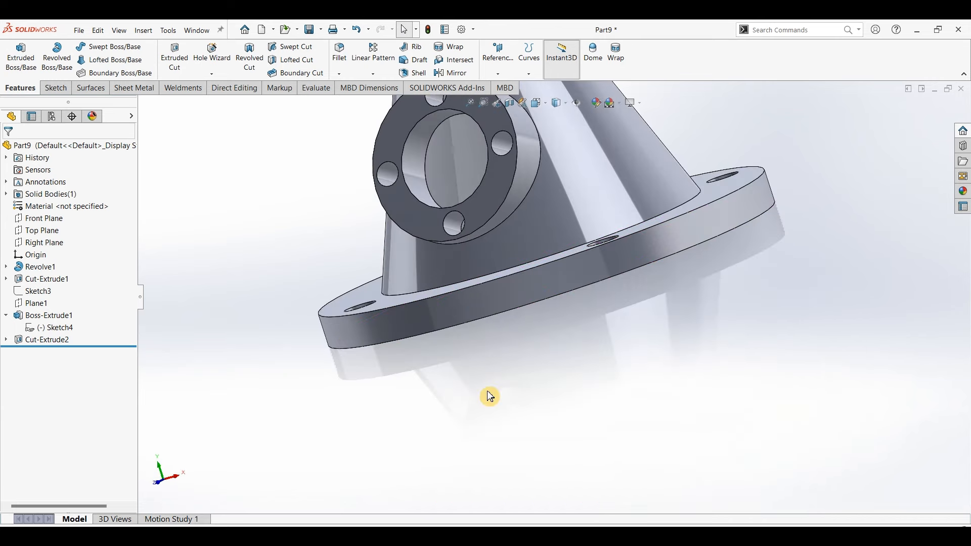
{"action": "key", "text": "ctrl+7"}
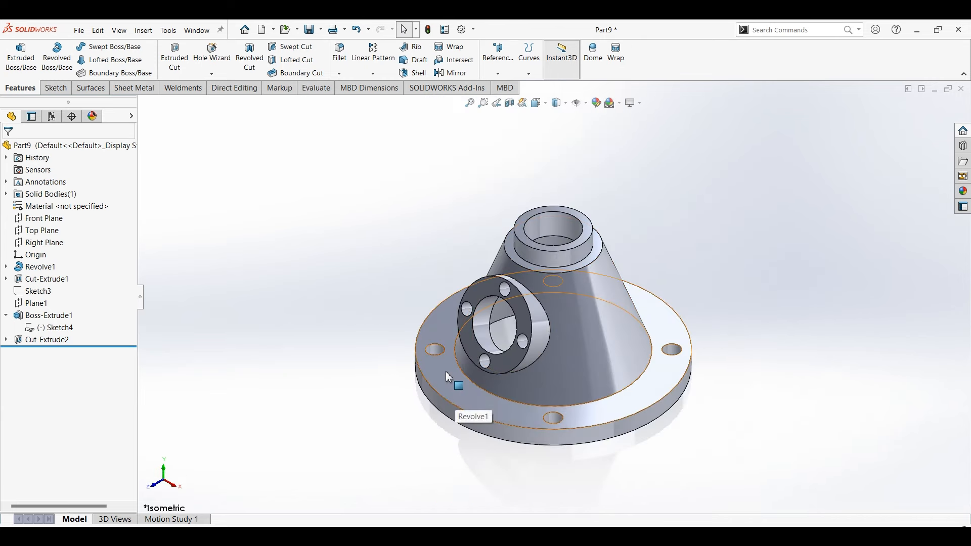
{"action": "left_click", "coordinate": [41, 244]}
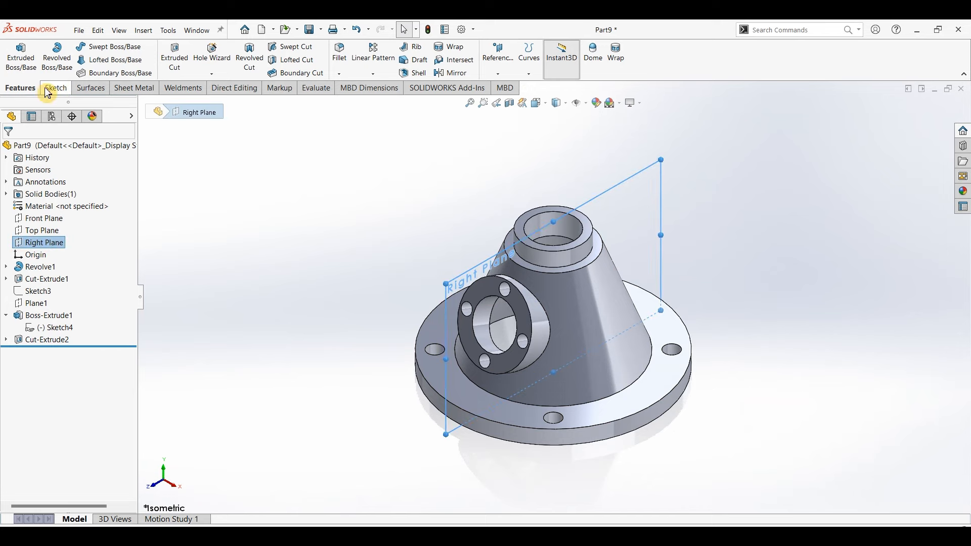
{"action": "left_click", "coordinate": [55, 89]}
{"action": "left_click", "coordinate": [25, 68]}
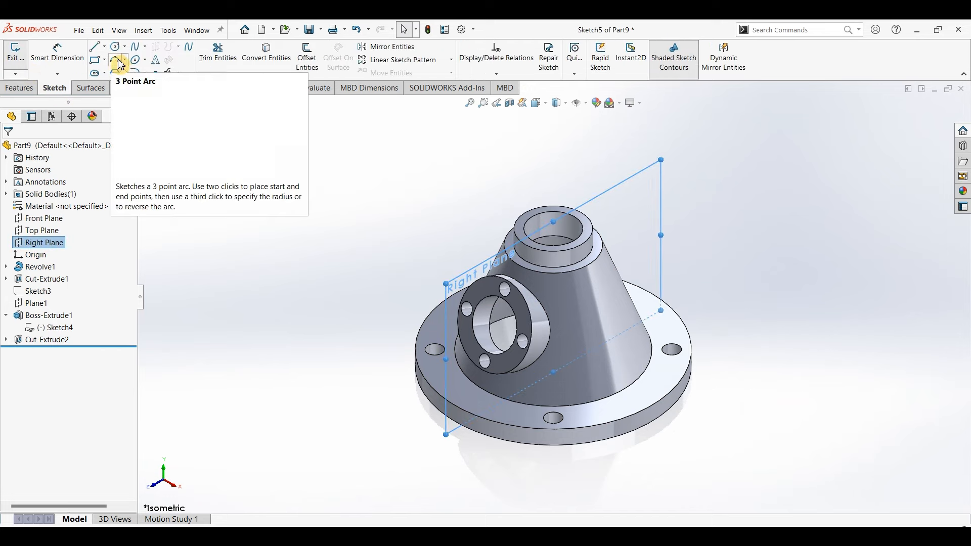
{"action": "left_click", "coordinate": [105, 47]}
{"action": "left_click", "coordinate": [120, 73]}
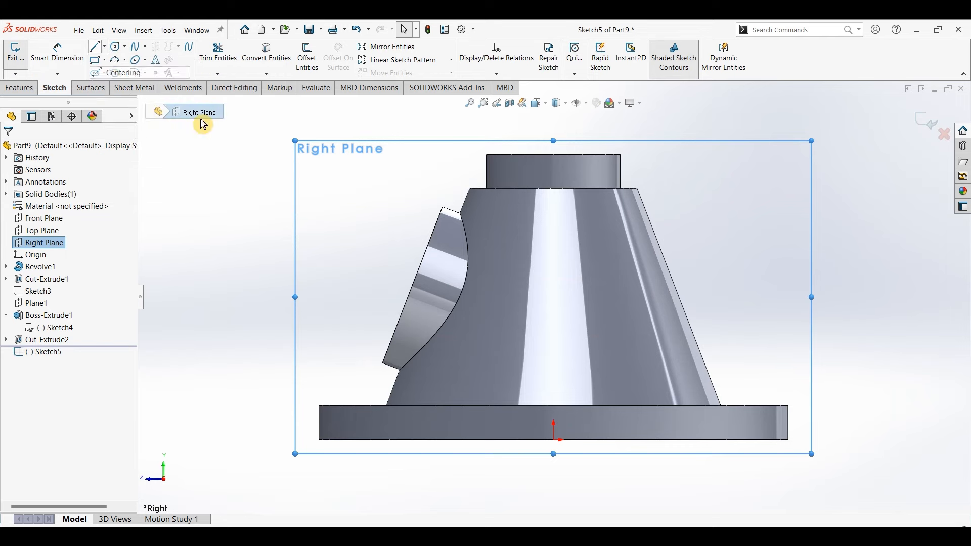
{"action": "left_click", "coordinate": [554, 440]}
{"action": "left_click", "coordinate": [554, 319]}
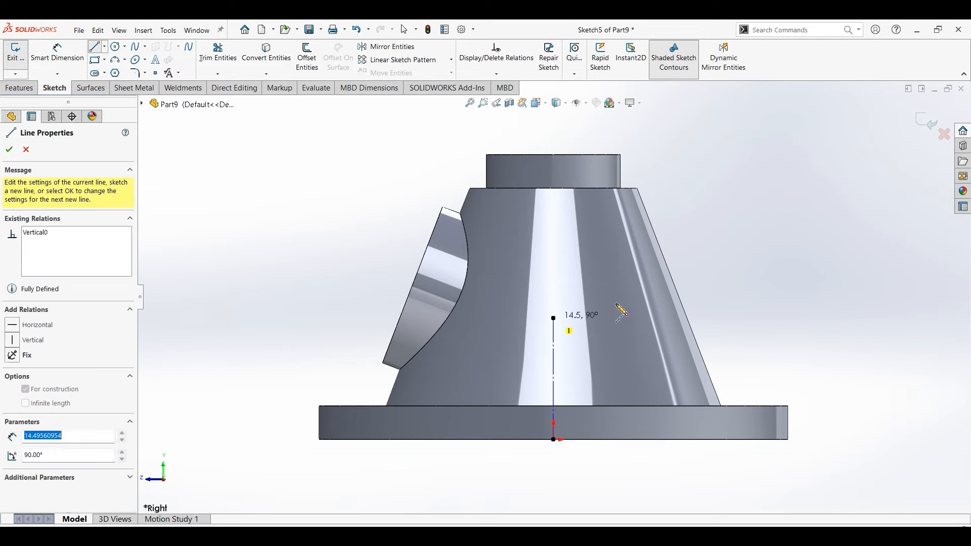
Step: Check the section view in the Part 192 drawing PDF and dimension the vertical centerline to 12 mm
{"action": "left_click", "coordinate": [82, 62]}
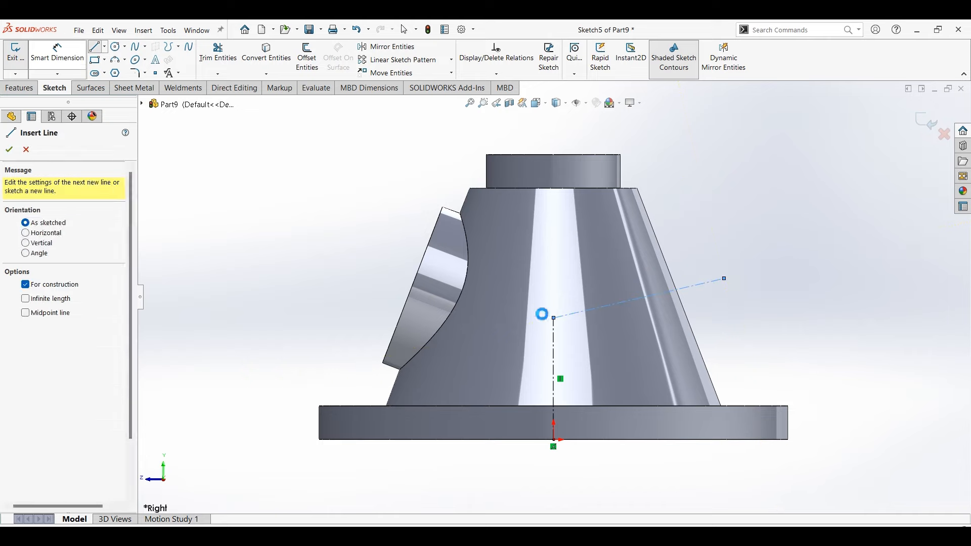
{"action": "left_click", "coordinate": [446, 535]}
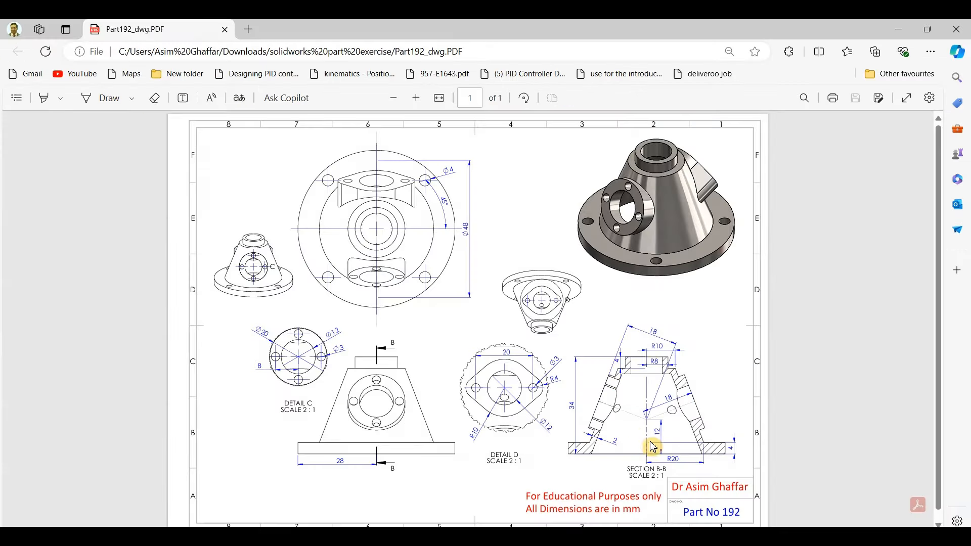
{"action": "left_click", "coordinate": [899, 30]}
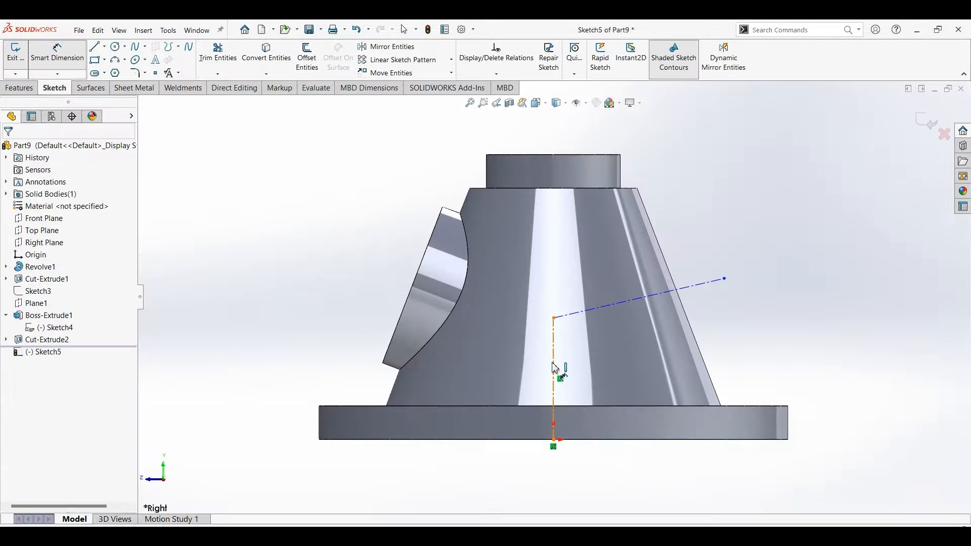
{"action": "left_click", "coordinate": [582, 372]}
{"action": "left_click", "coordinate": [579, 380]}
{"action": "type", "text": "12"}
{"action": "key", "text": "Return"}
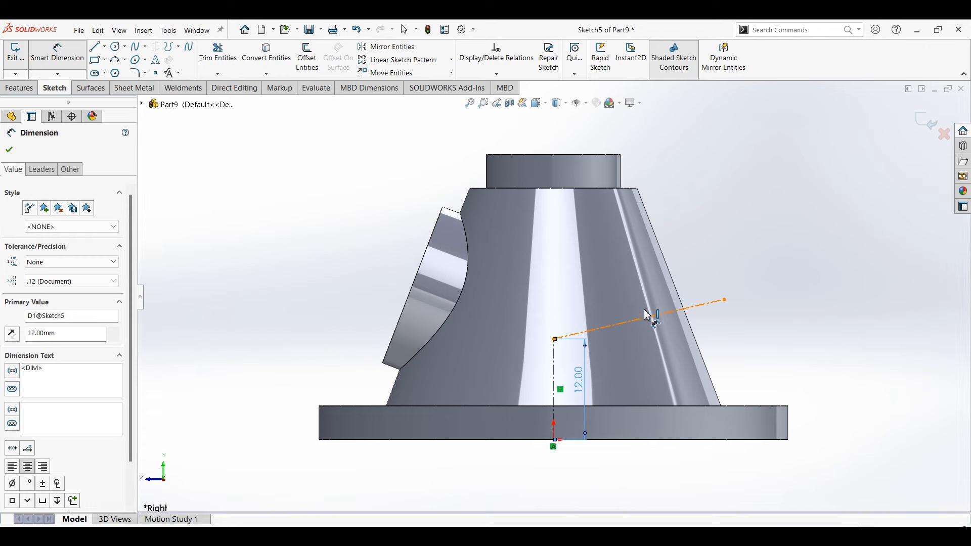
Step: Dimension the slanted centerline's aligned length to 18 mm
{"action": "left_click", "coordinate": [648, 303]}
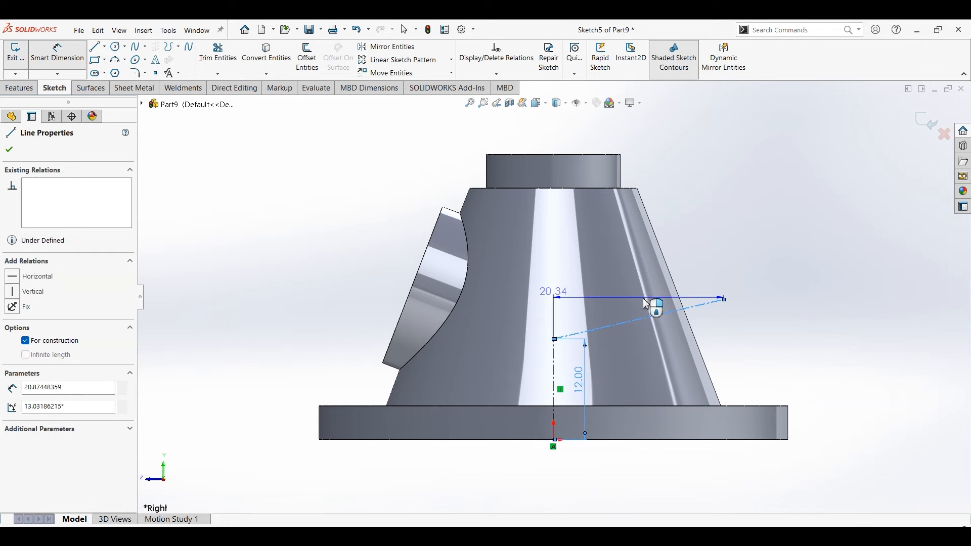
{"action": "left_click", "coordinate": [617, 316]}
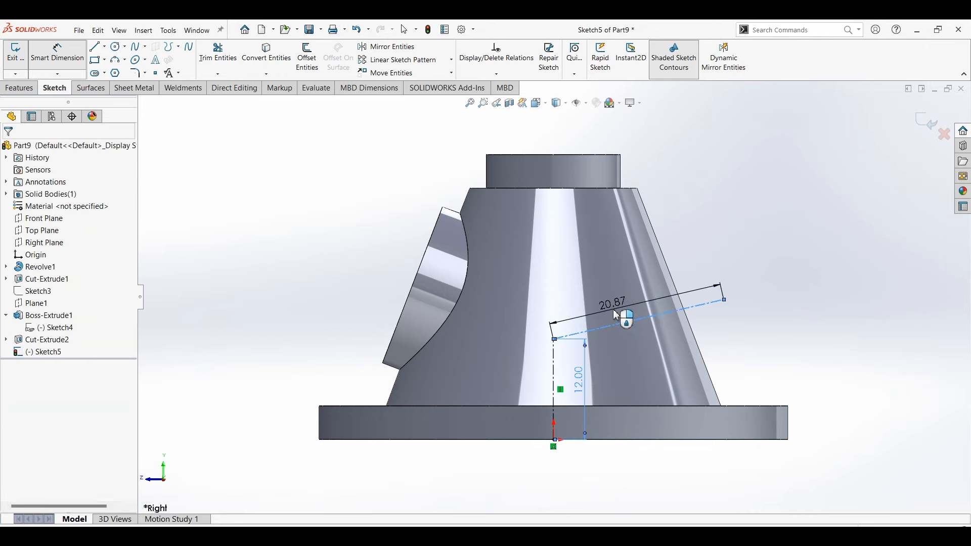
{"action": "type", "text": "18"}
{"action": "key", "text": "Return"}
{"action": "key", "text": "Escape"}
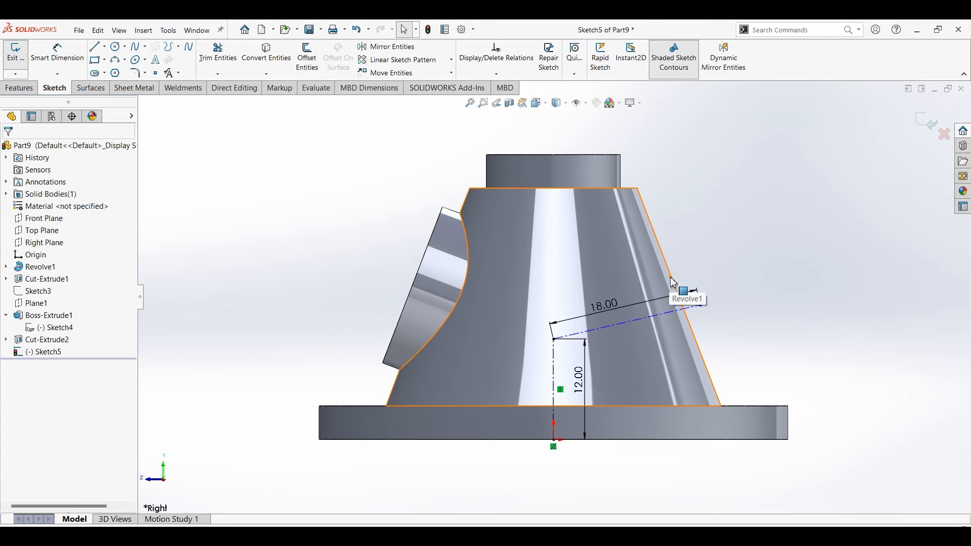
Step: Make the slanted centerline perpendicular to the cone's sloping outer edge and finish the sketch
{"action": "left_click", "coordinate": [672, 278]}
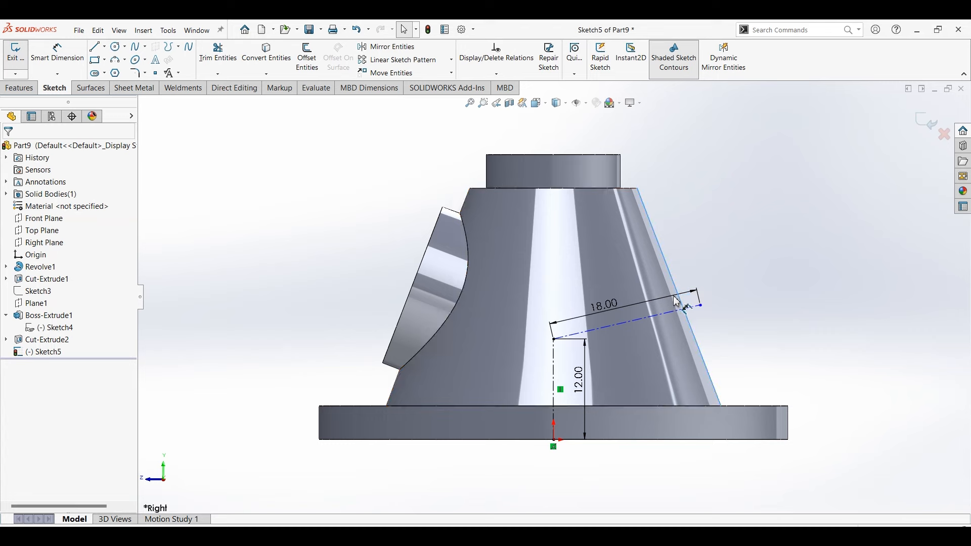
{"action": "left_click", "coordinate": [678, 318]}
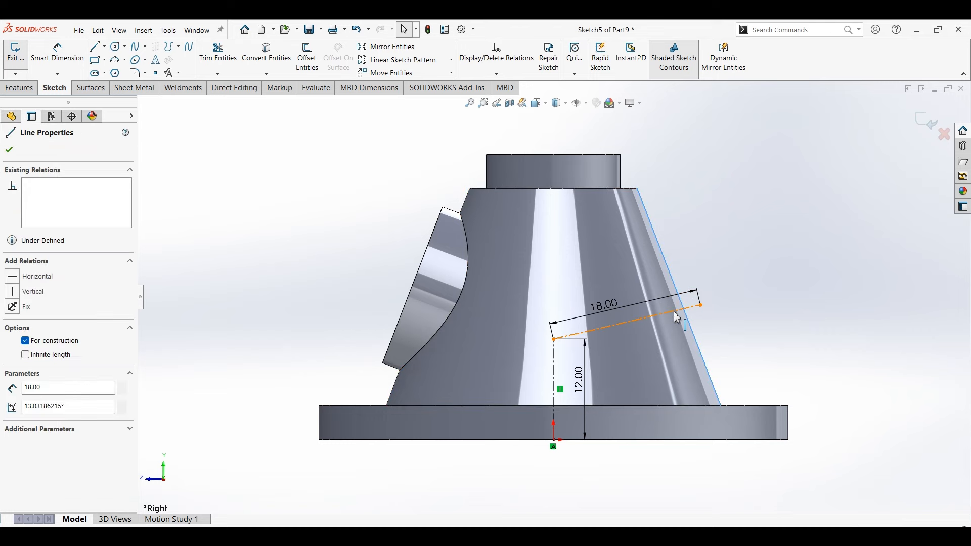
{"action": "left_click", "coordinate": [721, 273]}
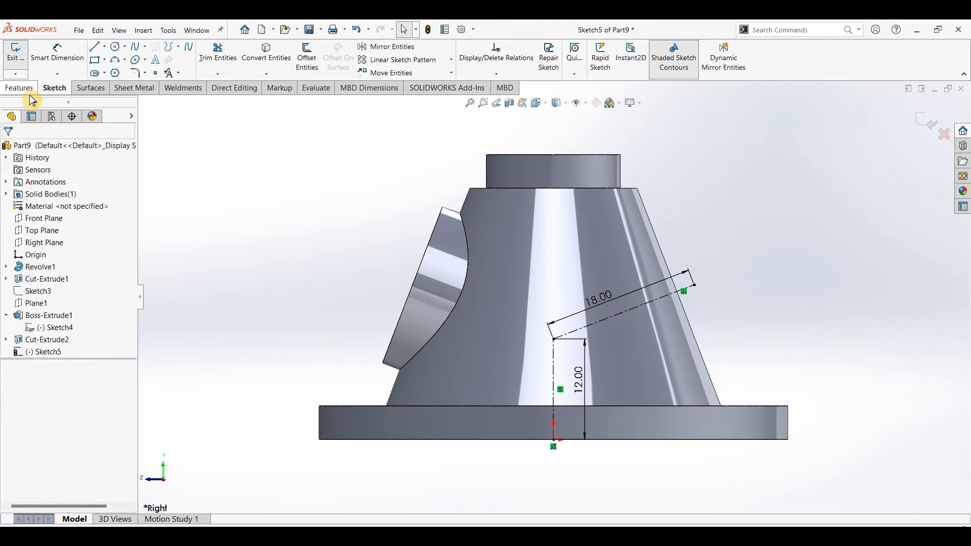
{"action": "left_click", "coordinate": [928, 131]}
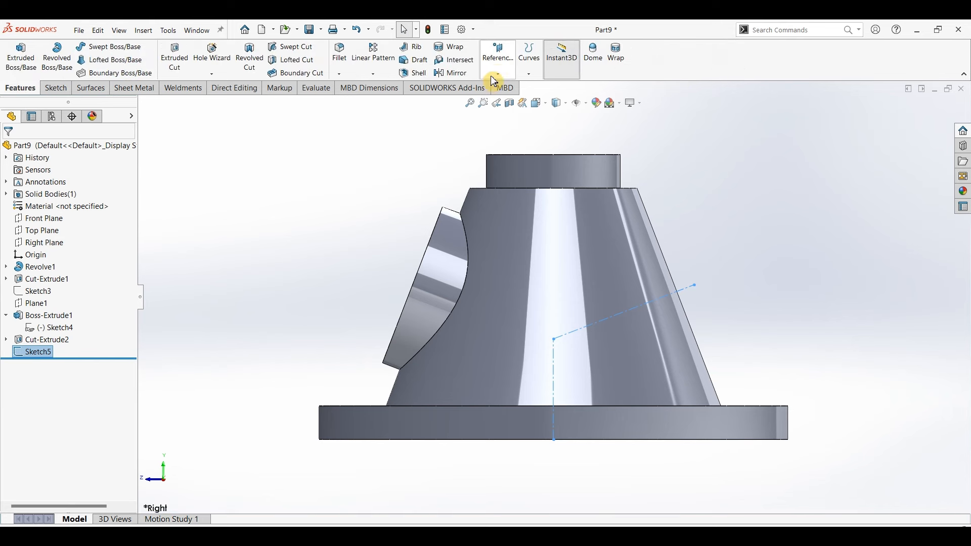
Step: Create a reference plane perpendicular to the slanted centerline and coincident with its outer end point
{"action": "left_click", "coordinate": [499, 75]}
{"action": "left_click", "coordinate": [502, 85]}
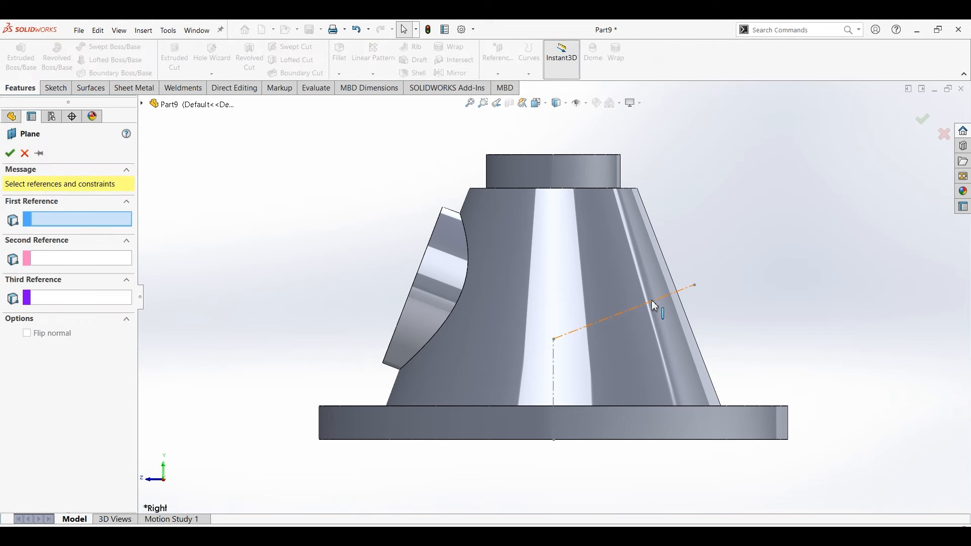
{"action": "left_click", "coordinate": [671, 301]}
{"action": "left_click", "coordinate": [696, 287]}
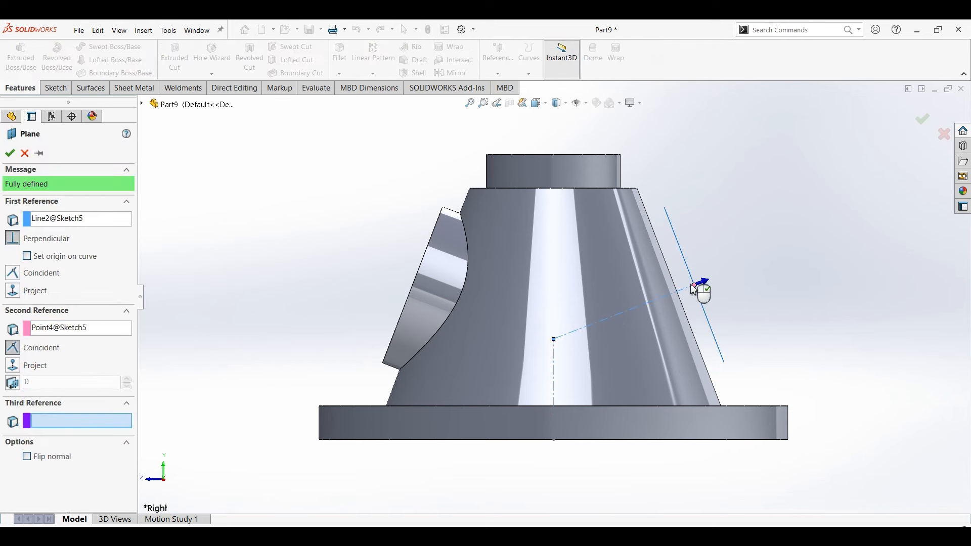
{"action": "middle_click_drag", "start_coordinate": [692, 285], "coordinate": [607, 324]}
{"action": "left_click", "coordinate": [9, 154]}
Step: Check the drawing PDF and, on the new plane, sketch two concentric circles about 10.5 mm and 17 mm in diameter, centred on the sketch origin
{"action": "left_click", "coordinate": [56, 88]}
{"action": "left_click", "coordinate": [15, 53]}
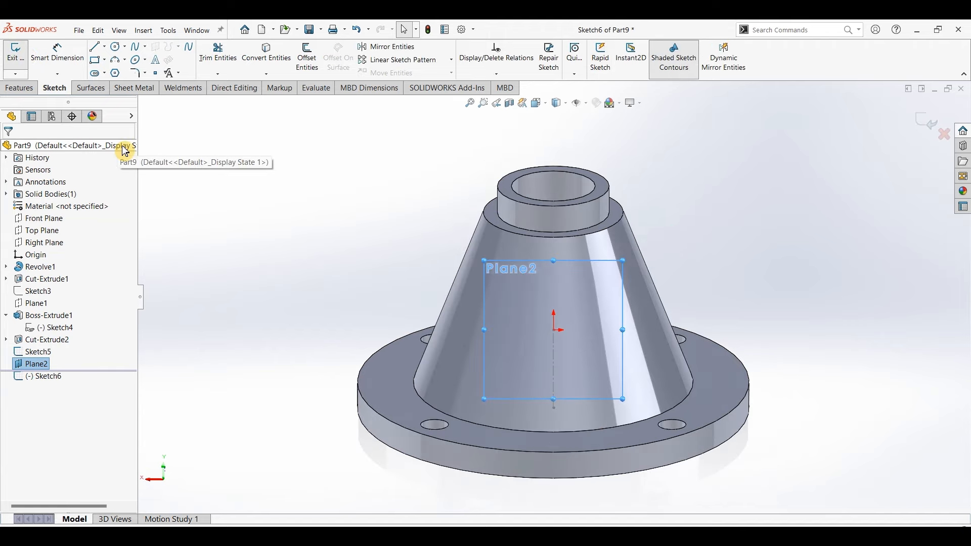
{"action": "scroll", "coordinate": [557, 356], "scroll_direction": "down", "scroll_amount": 4}
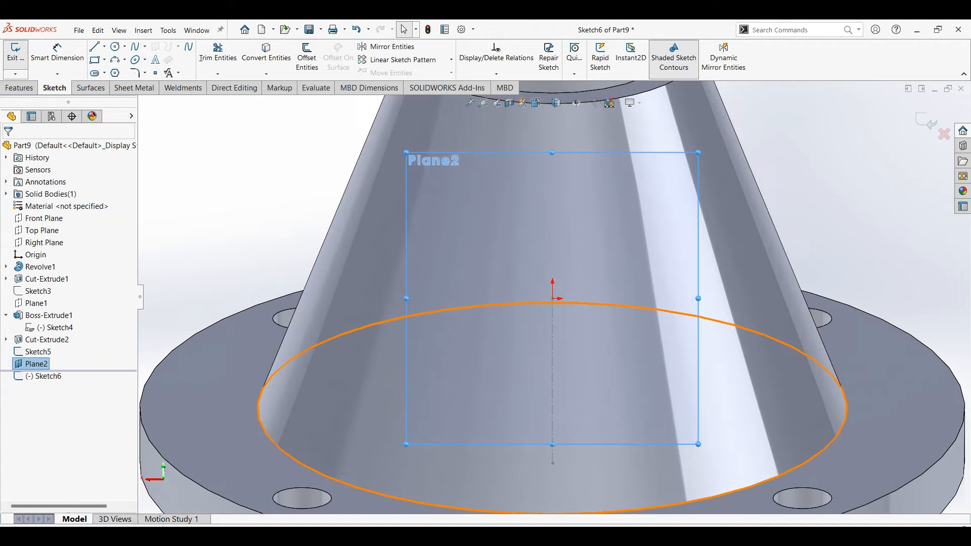
{"action": "left_click", "coordinate": [506, 538]}
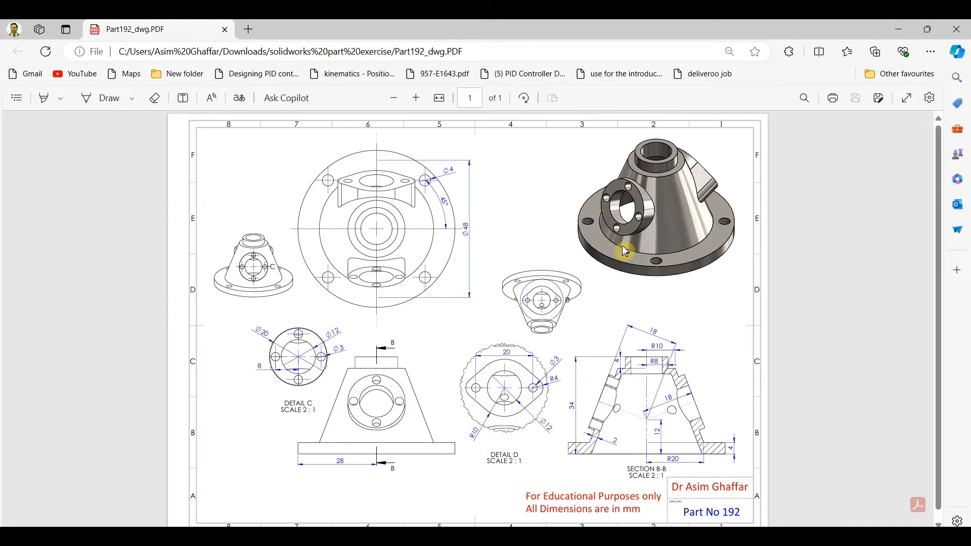
{"action": "left_click", "coordinate": [900, 29]}
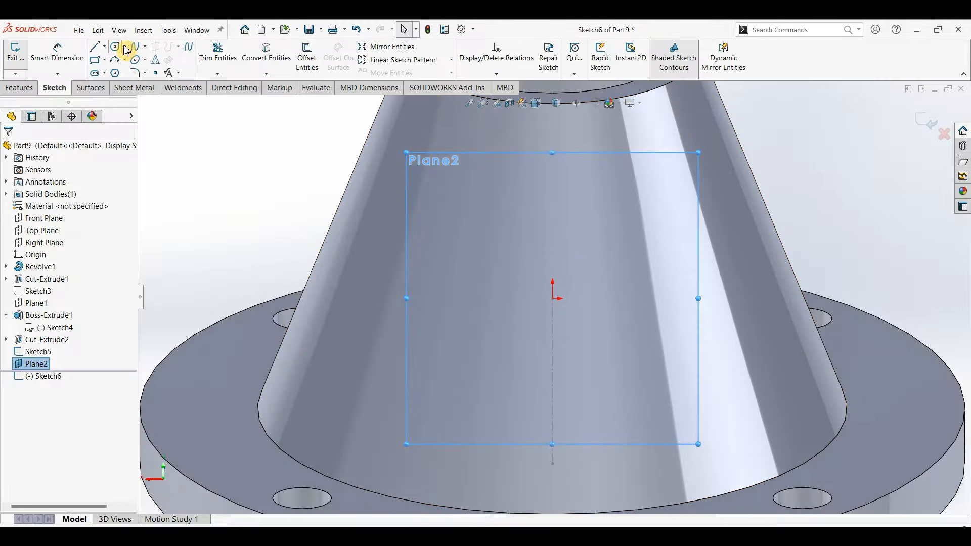
{"action": "left_click", "coordinate": [115, 46]}
{"action": "left_click", "coordinate": [553, 299]}
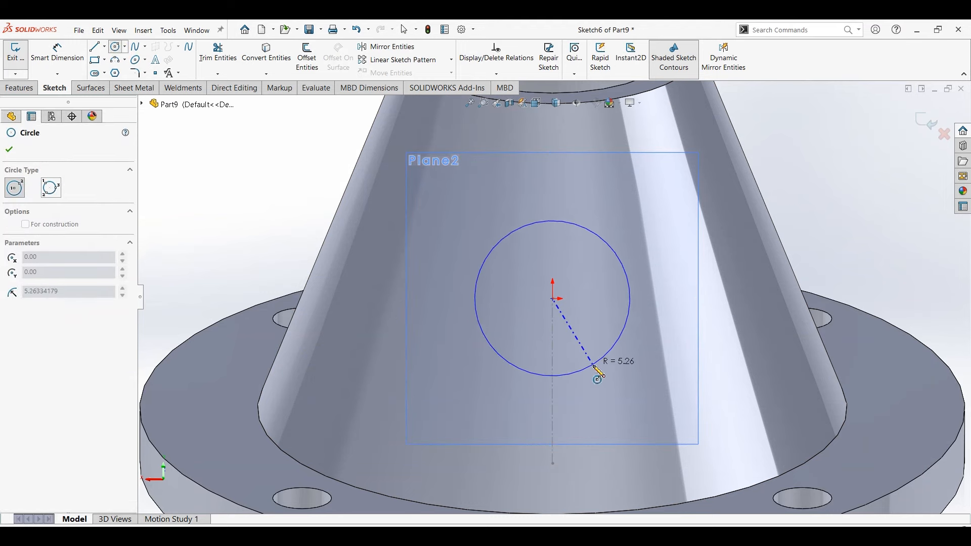
{"action": "left_click", "coordinate": [593, 368]}
{"action": "left_click", "coordinate": [553, 299]}
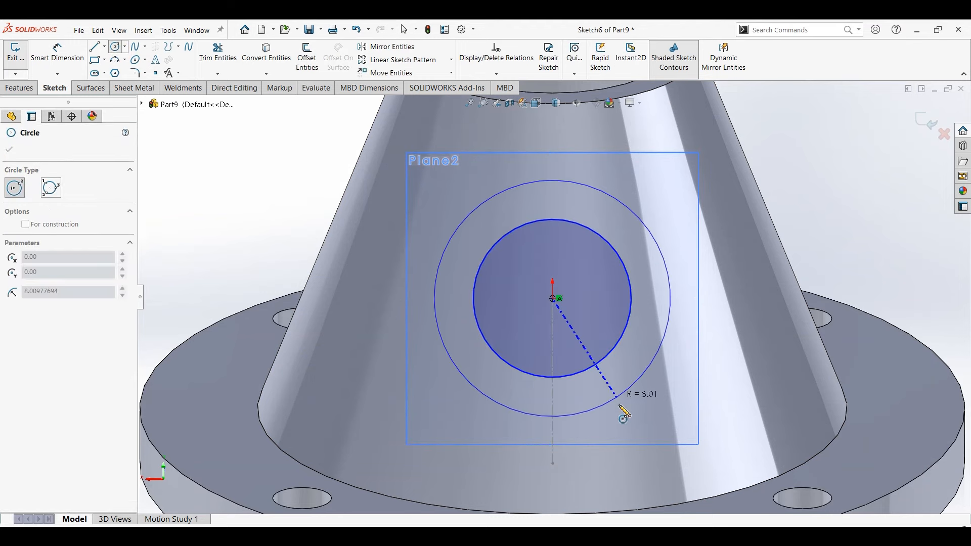
{"action": "left_click", "coordinate": [629, 401]}
{"action": "key", "text": "Escape"}
Step: Dimension the inner circle to 12 mm diameter and the outer circle to 20 mm diameter
{"action": "left_click", "coordinate": [621, 258]}
{"action": "left_click", "coordinate": [677, 203]}
{"action": "type", "text": "12"}
{"action": "key", "text": "Return"}
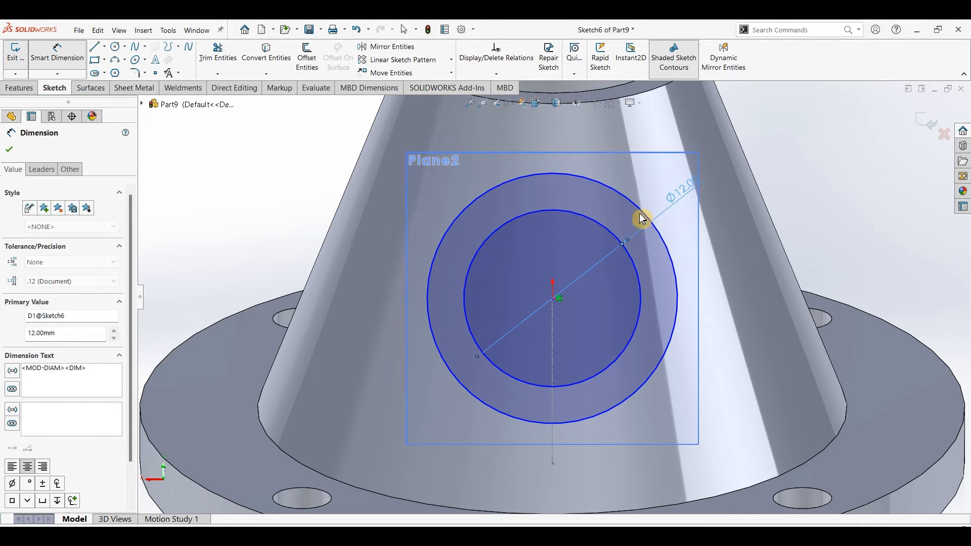
{"action": "left_click", "coordinate": [642, 219]}
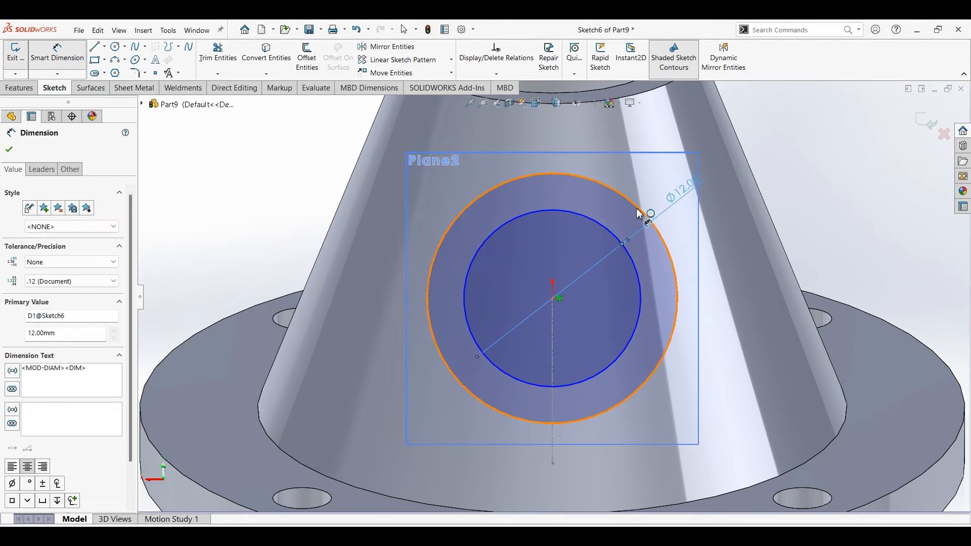
{"action": "left_click", "coordinate": [729, 204]}
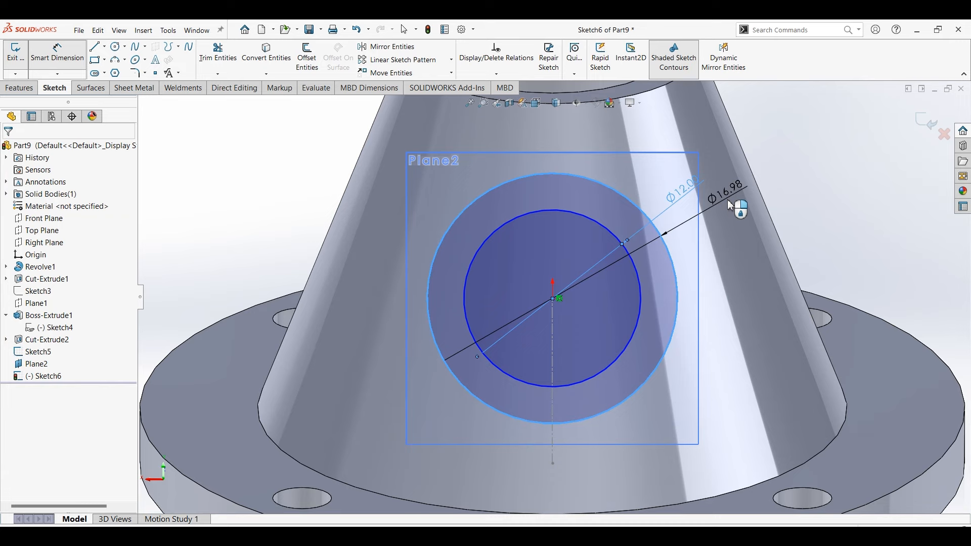
{"action": "type", "text": "20"}
{"action": "key", "text": "Return"}
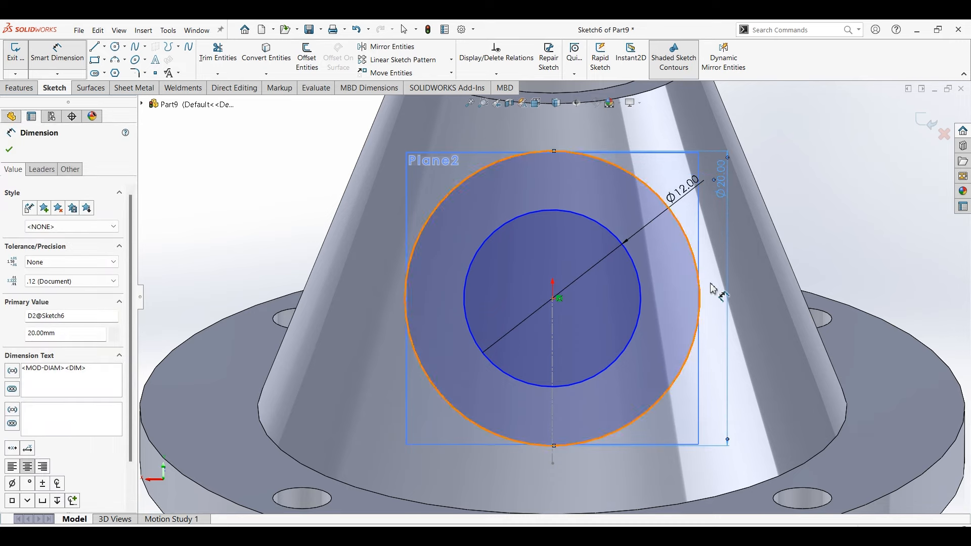
{"action": "key", "text": "Escape"}
Step: Add a relation that ties the circles' shared centre to the origin point at the slanted centerline's outer end
{"action": "mouse_move", "coordinate": [663, 308]}
{"action": "middle_mouse_down"}
{"action": "mouse_move", "coordinate": [701, 298]}
{"action": "mouse_move", "coordinate": [661, 298]}
{"action": "middle_mouse_up"}
{"action": "left_click_drag", "start_coordinate": [633, 307], "coordinate": [624, 247]}
{"action": "left_click", "coordinate": [623, 295], "text": "ctrl"}
{"action": "left_click", "coordinate": [685, 251]}
{"action": "middle_click_drag", "start_coordinate": [724, 367], "coordinate": [685, 372]}
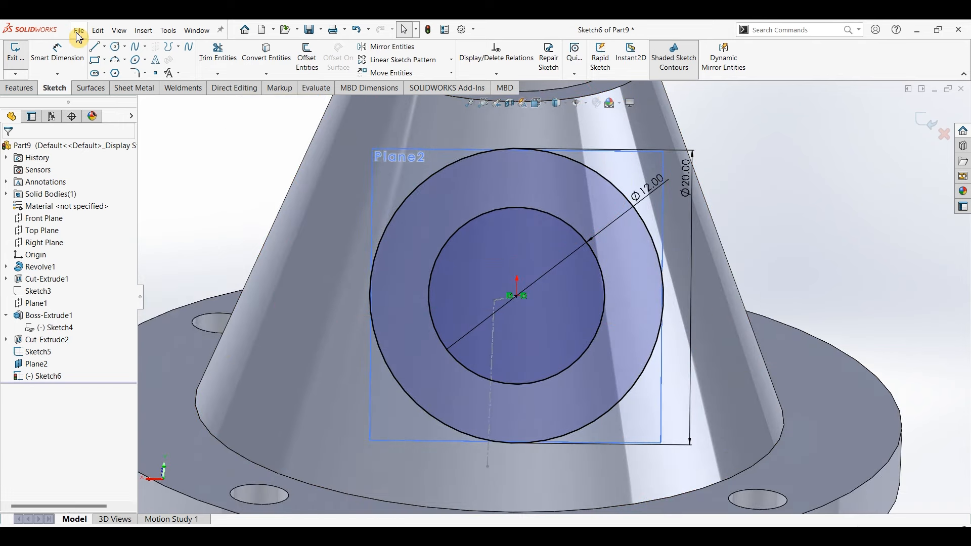
Step: Draw a horizontal midpoint line about 28 mm long, centred on the circles' centre, and select it
{"action": "left_click", "coordinate": [103, 46]}
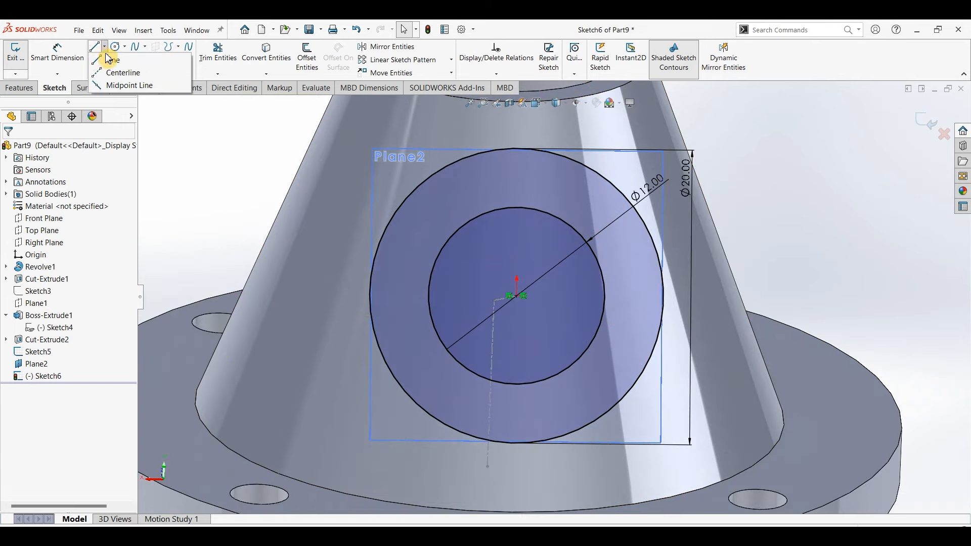
{"action": "left_click", "coordinate": [112, 85]}
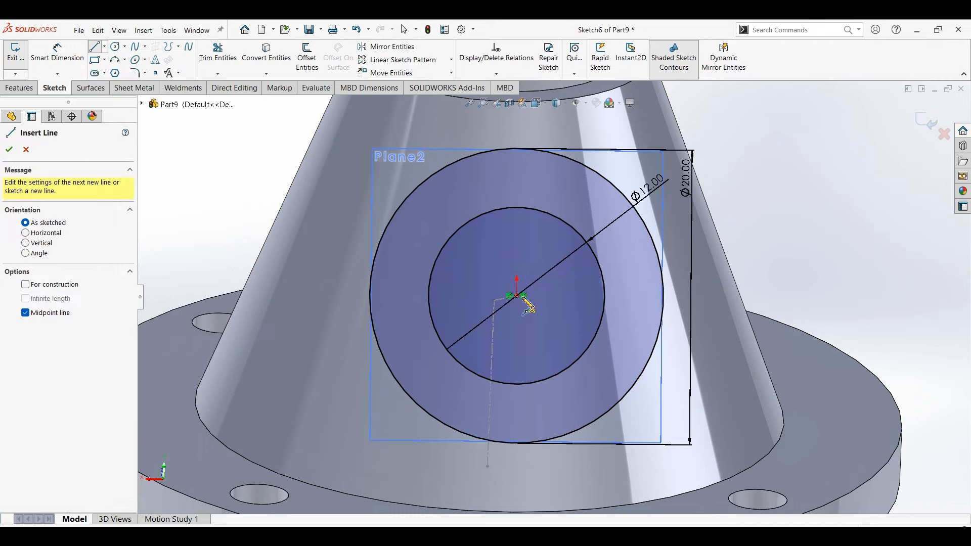
{"action": "left_click", "coordinate": [516, 296]}
{"action": "left_click", "coordinate": [725, 299]}
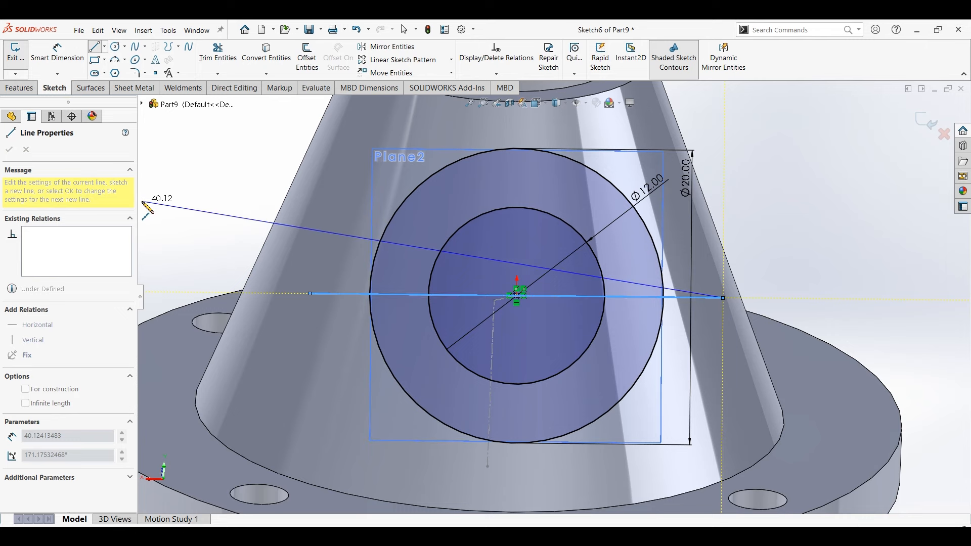
{"action": "key", "text": "Escape"}
{"action": "key", "text": "Escape"}
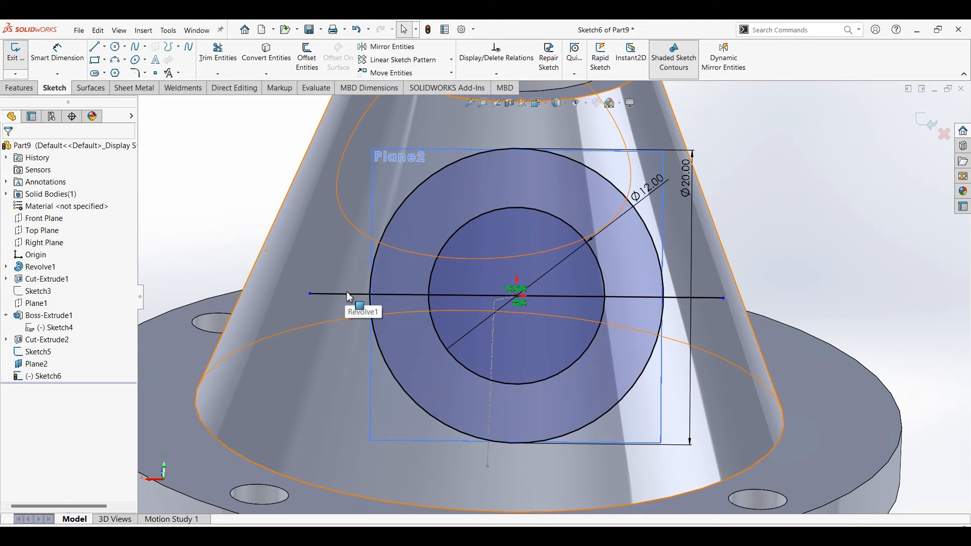
{"action": "left_click", "coordinate": [349, 294]}
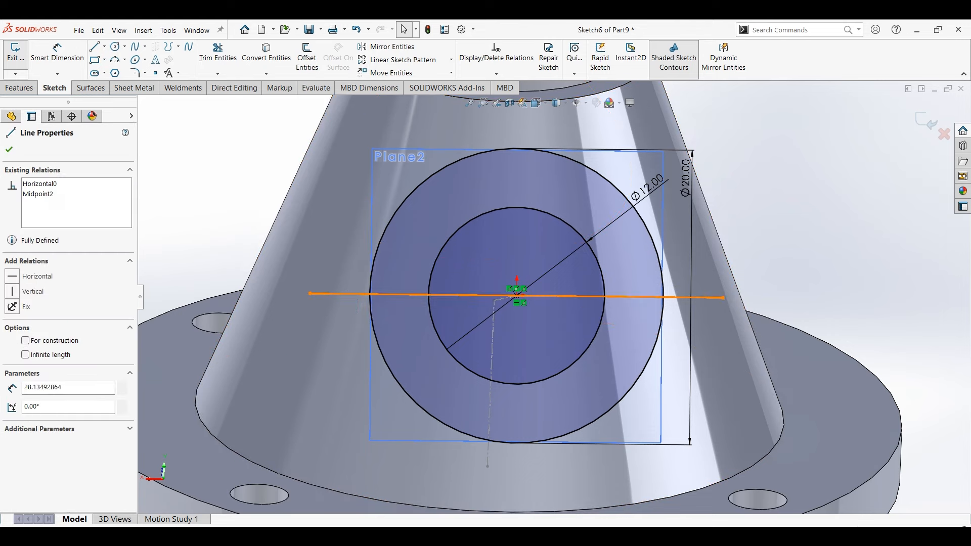
Step: Convert the horizontal line through the circles' centre to construction geometry and dimension its length to 20 mm
{"action": "left_click", "coordinate": [28, 342]}
{"action": "left_click", "coordinate": [9, 150]}
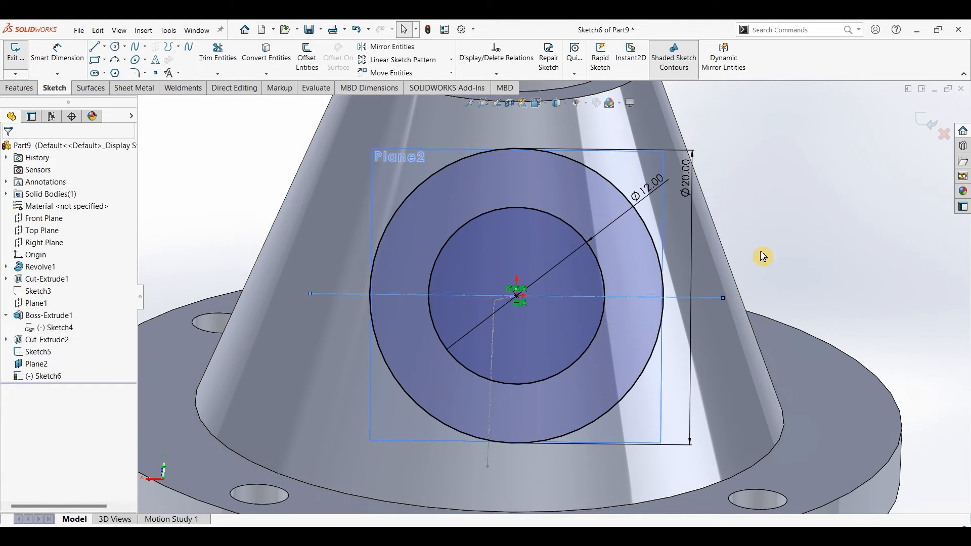
{"action": "left_click", "coordinate": [56, 53]}
{"action": "left_click", "coordinate": [349, 295]}
{"action": "left_click", "coordinate": [529, 469]}
{"action": "type", "text": "20"}
{"action": "key", "text": "Return"}
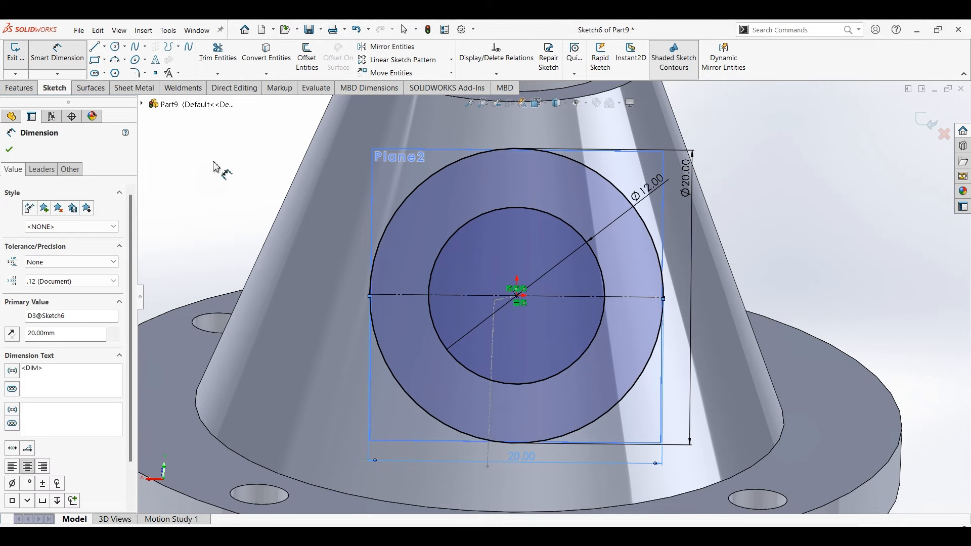
Step: Sketch two concentric circles, about 2.5 mm and 5.7 mm in diameter, centred on the horizontal centerline's right endpoint
{"action": "key", "text": "c"}
{"action": "left_click", "coordinate": [663, 298]}
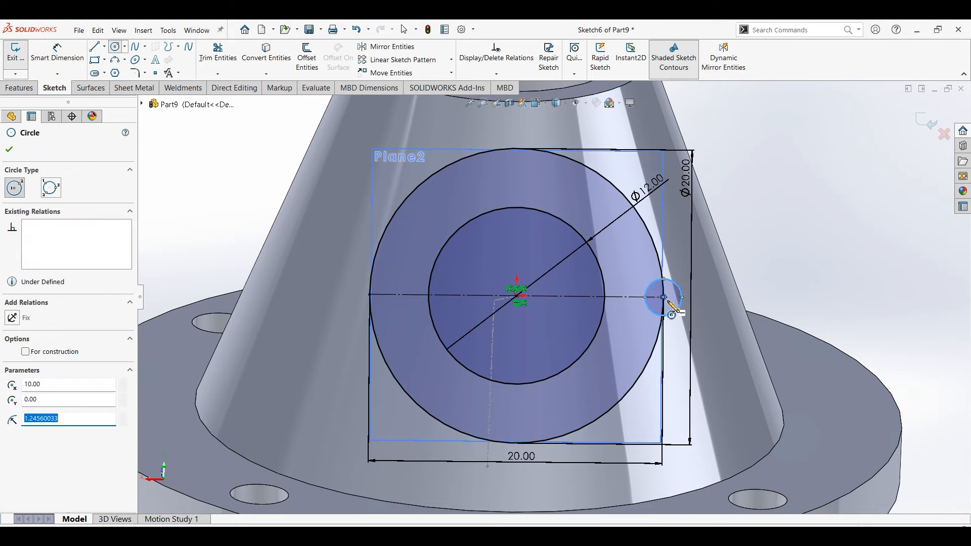
{"action": "left_click", "coordinate": [677, 309]}
{"action": "left_click", "coordinate": [663, 297]}
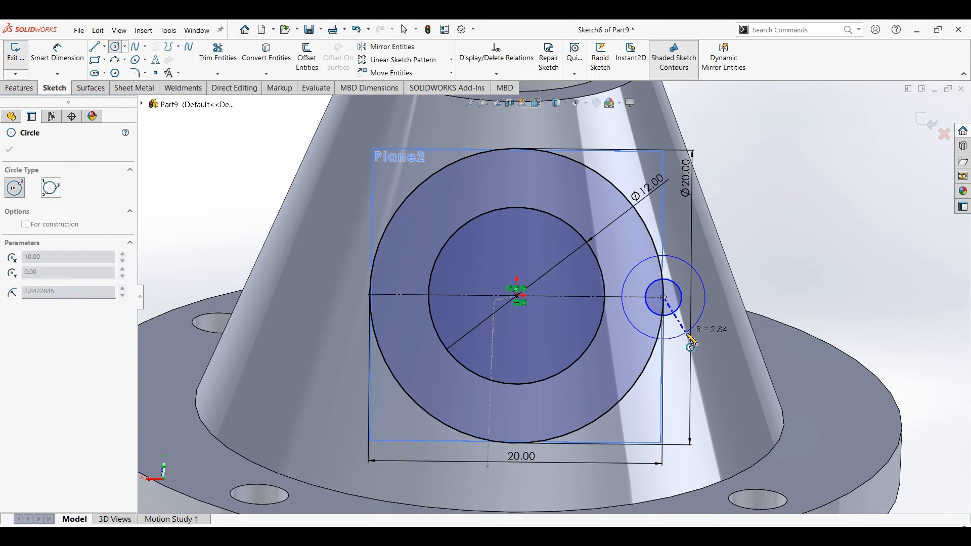
Step: Dimension the small inner circle to 3 mm diameter and its outer circle to 8 mm, consulting Detail D in the drawing PDF
{"action": "left_click", "coordinate": [58, 52]}
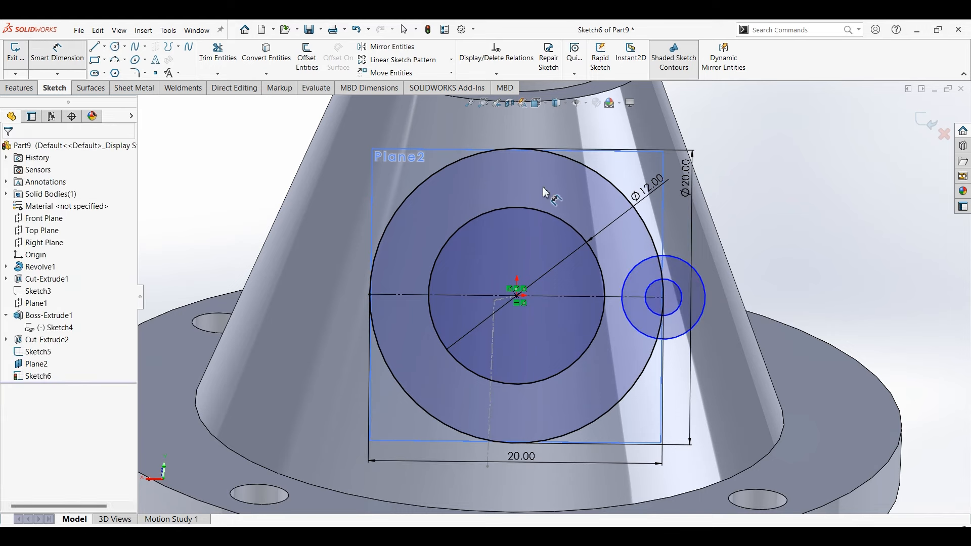
{"action": "left_click", "coordinate": [681, 298]}
{"action": "left_click", "coordinate": [757, 254]}
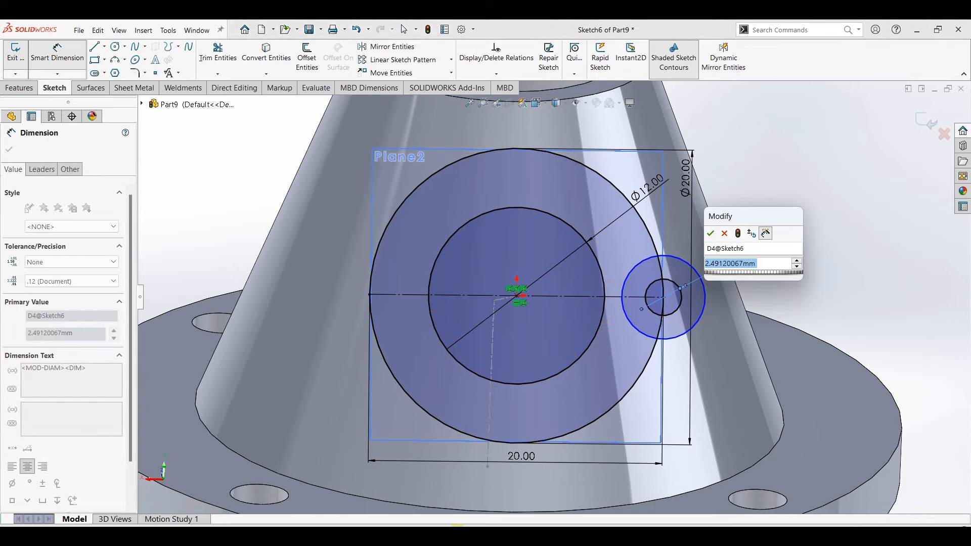
{"action": "key", "text": "alt+Tab"}
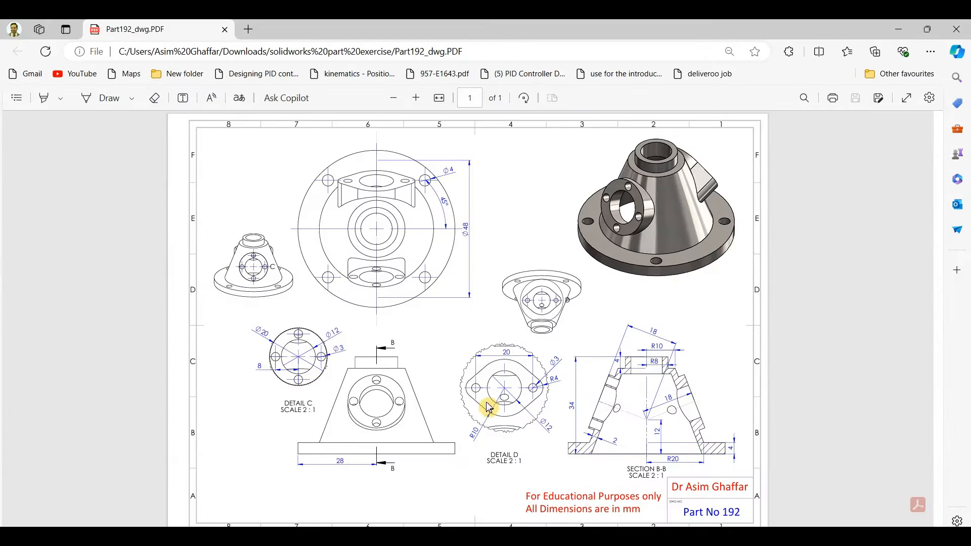
{"action": "left_click", "coordinate": [899, 29]}
{"action": "type", "text": "3"}
{"action": "key", "text": "Return"}
{"action": "left_click", "coordinate": [704, 303]}
{"action": "left_click", "coordinate": [742, 274]}
{"action": "type", "text": "8"}
{"action": "key", "text": "Return"}
Step: Draw a line about 8 mm long, tangent to the 8 mm circle and the 20 mm circle, on their upper side
{"action": "left_click", "coordinate": [95, 46]}
{"action": "left_click", "coordinate": [697, 249]}
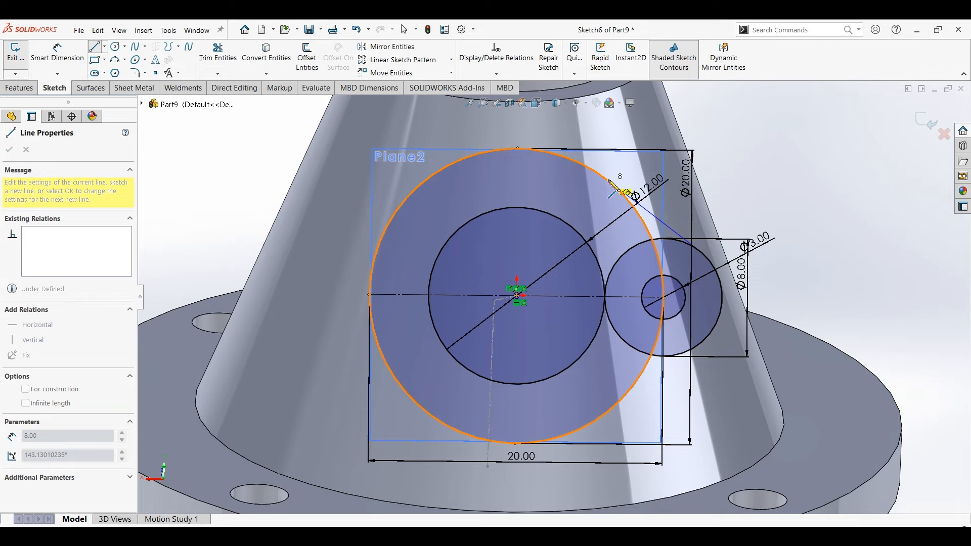
{"action": "left_click", "coordinate": [604, 173]}
{"action": "key", "text": "Escape"}
{"action": "key", "text": "Escape"}
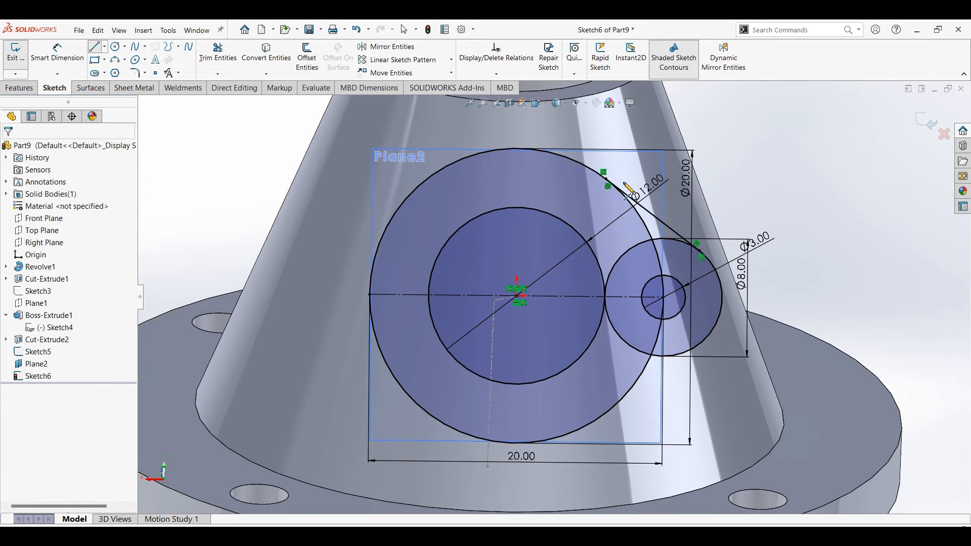
Step: Draw a vertical centerline about 7.7 mm long upward from the centre of the large circles
{"action": "left_click", "coordinate": [104, 47]}
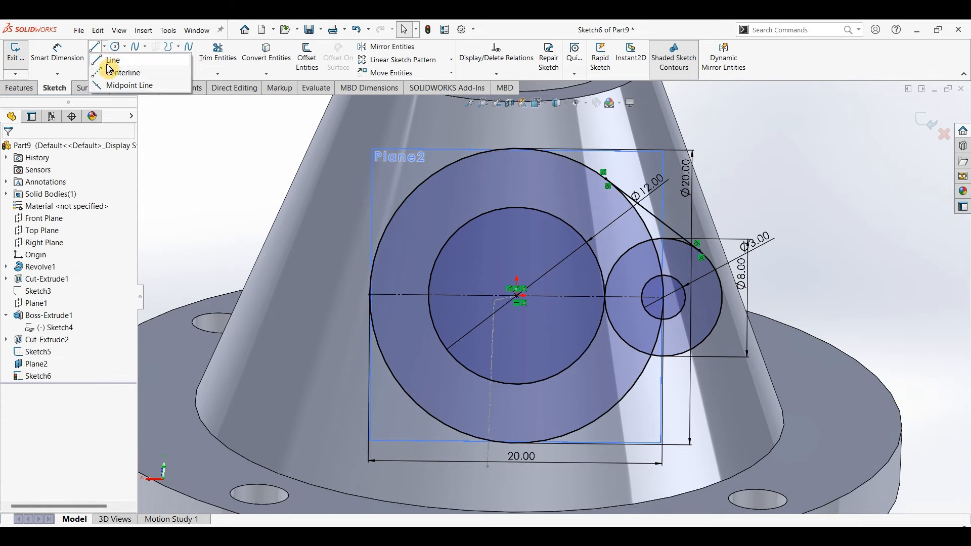
{"action": "left_click", "coordinate": [110, 72]}
{"action": "left_click", "coordinate": [517, 295]}
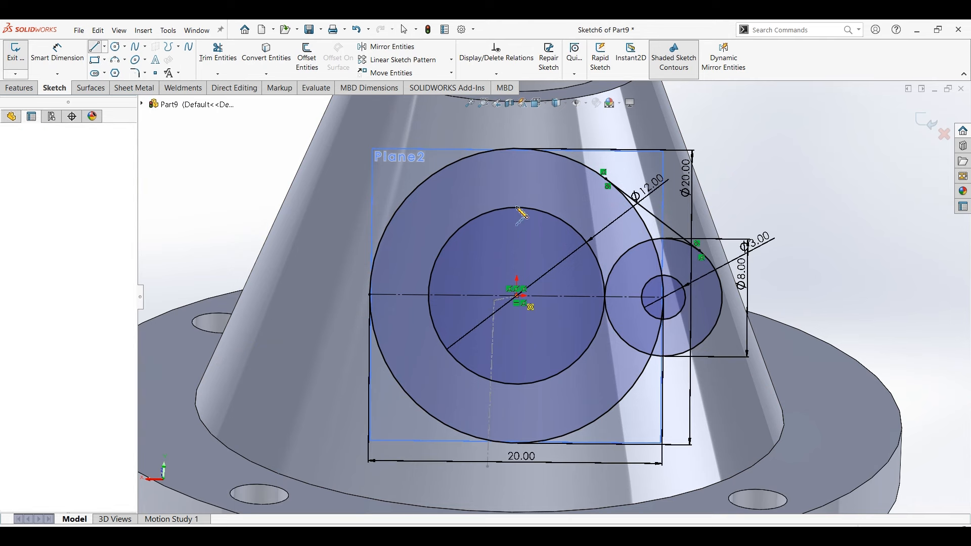
{"action": "double_click", "coordinate": [517, 183]}
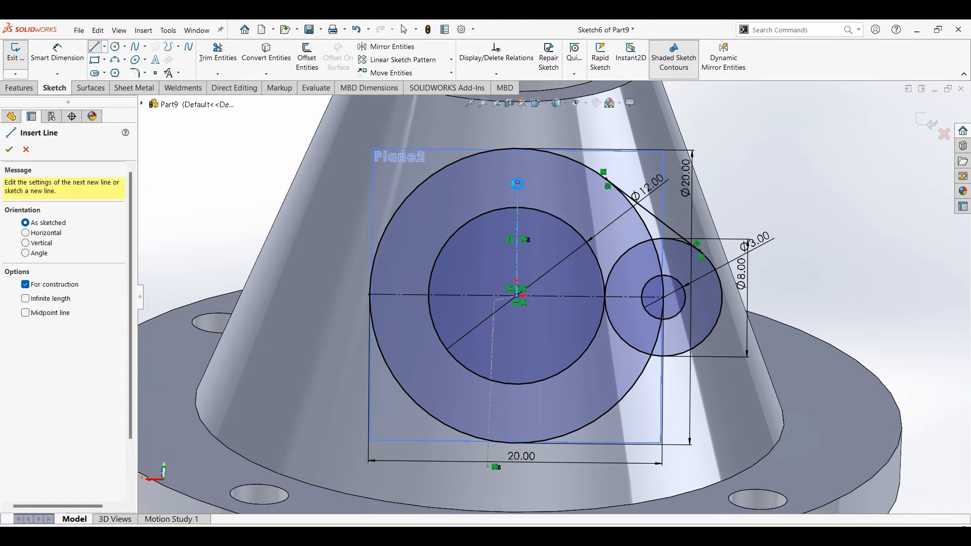
{"action": "key", "text": "Escape"}
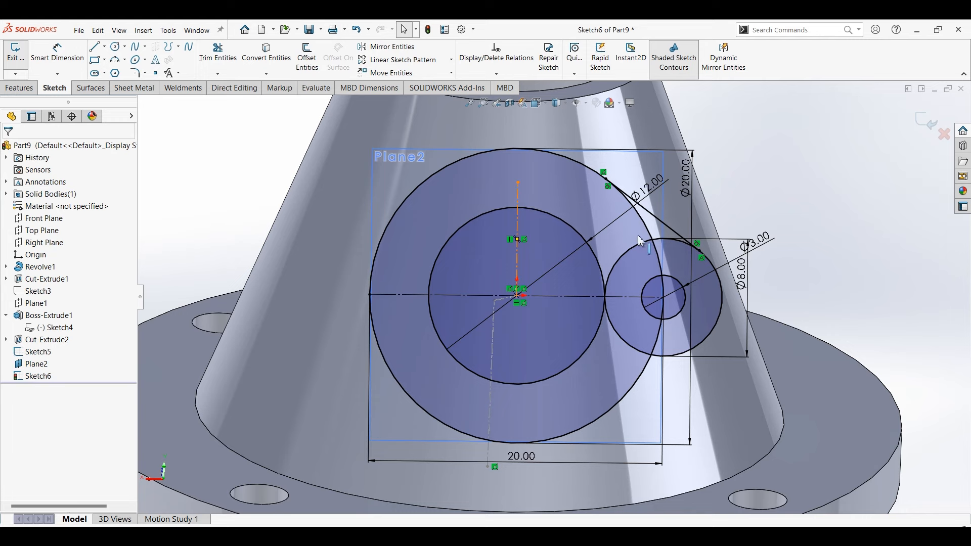
Step: Mirror the 3 mm circle, the 8 mm circle and the tangent line about the vertical centerline
{"action": "left_click", "coordinate": [643, 242]}
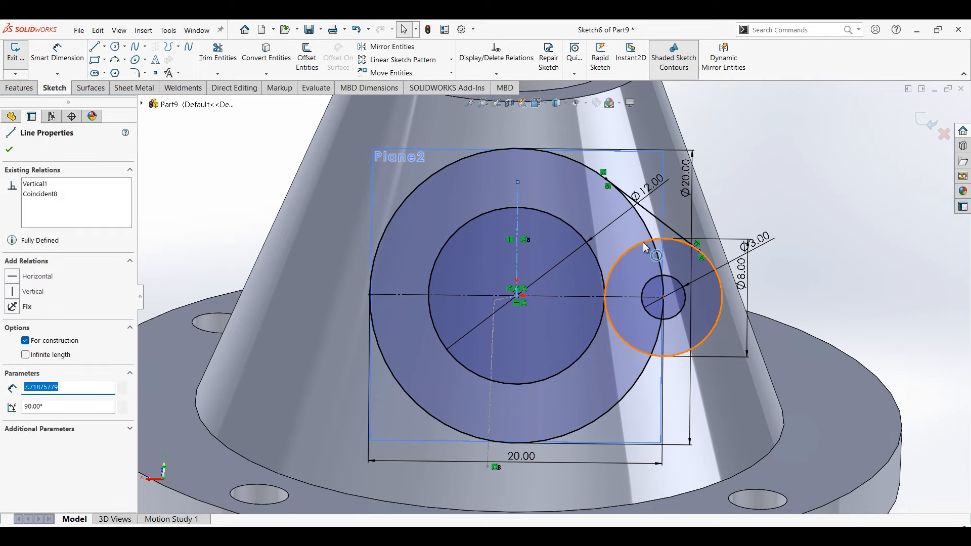
{"action": "left_click", "coordinate": [651, 281], "text": "ctrl"}
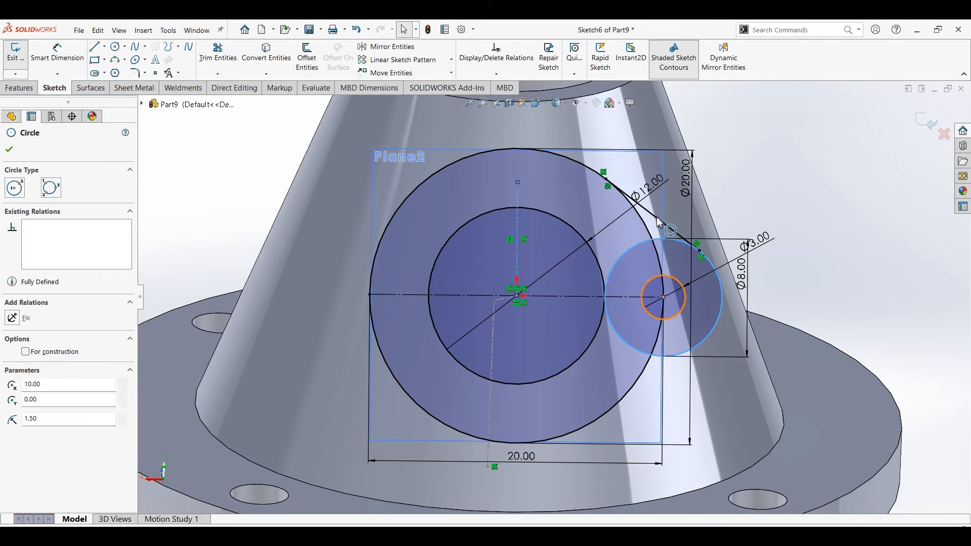
{"action": "left_click", "coordinate": [659, 220], "text": "ctrl"}
{"action": "left_click", "coordinate": [657, 218], "text": "ctrl"}
{"action": "left_click", "coordinate": [391, 46]}
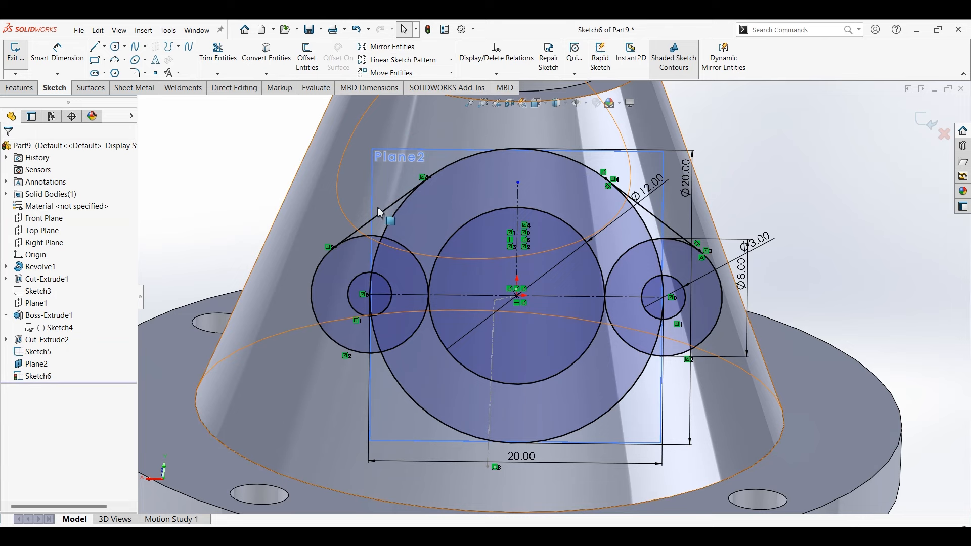
Step: Mirror the two upper tangent lines about the horizontal centerline
{"action": "left_click", "coordinate": [659, 220]}
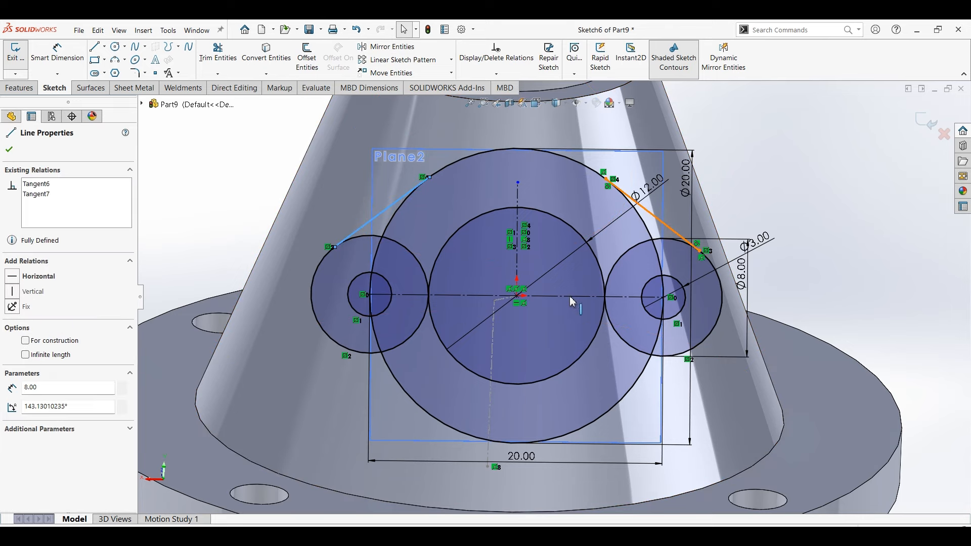
{"action": "left_click", "coordinate": [571, 299], "text": "ctrl"}
{"action": "left_click", "coordinate": [391, 46]}
Step: Trim the inner arcs of the 20 mm circle and both 8 mm circles to leave one closed two-eared flange outline around the holes
{"action": "left_click", "coordinate": [218, 51]}
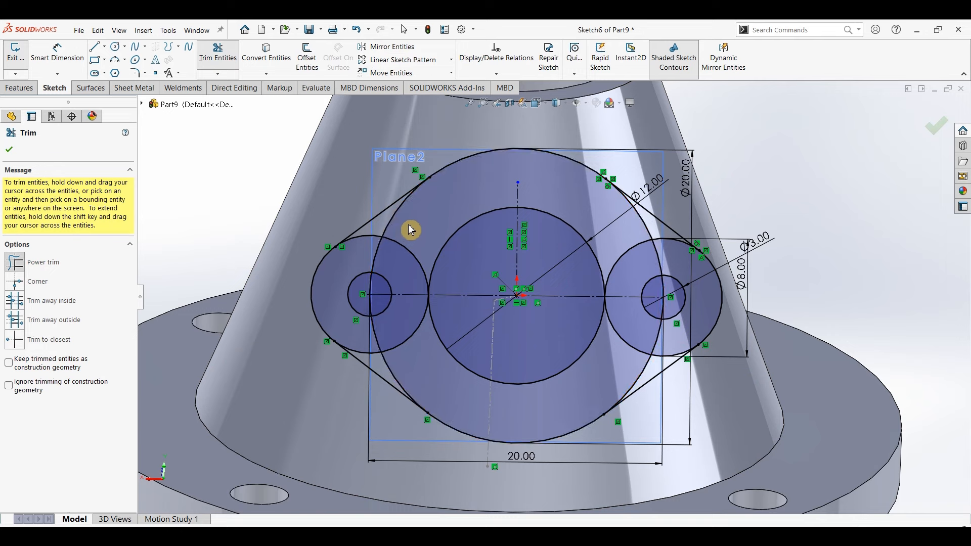
{"action": "mouse_move", "coordinate": [399, 221]}
{"action": "left_mouse_down"}
{"action": "mouse_move", "coordinate": [382, 258]}
{"action": "mouse_move", "coordinate": [429, 269]}
{"action": "mouse_move", "coordinate": [397, 326]}
{"action": "mouse_move", "coordinate": [369, 341]}
{"action": "mouse_move", "coordinate": [410, 366]}
{"action": "mouse_move", "coordinate": [386, 369]}
{"action": "mouse_move", "coordinate": [369, 348]}
{"action": "left_mouse_up"}
{"action": "scroll", "coordinate": [382, 295], "scroll_direction": "down", "scroll_amount": 3}
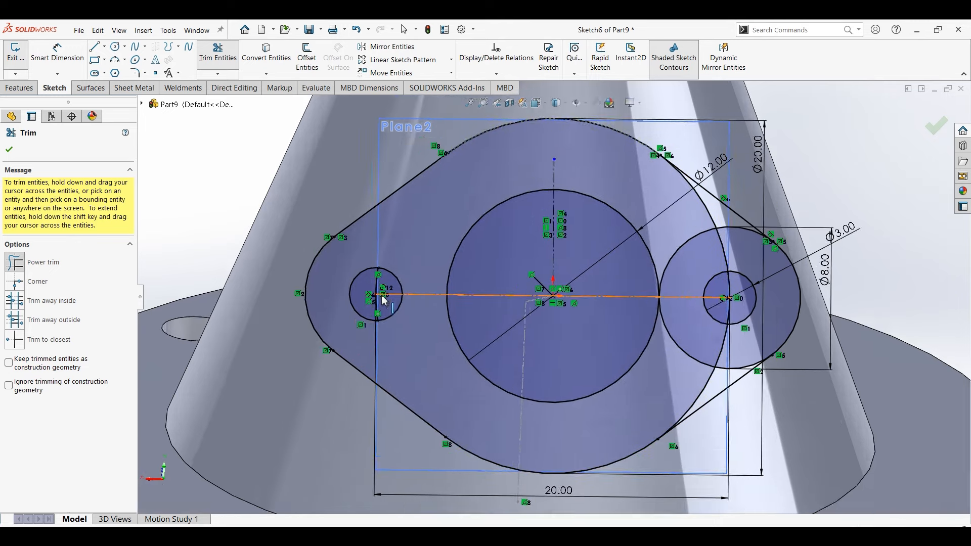
{"action": "mouse_move", "coordinate": [381, 278]}
{"action": "left_mouse_down"}
{"action": "mouse_move", "coordinate": [396, 278]}
{"action": "mouse_move", "coordinate": [385, 324]}
{"action": "mouse_move", "coordinate": [408, 318]}
{"action": "mouse_move", "coordinate": [386, 316]}
{"action": "mouse_move", "coordinate": [462, 362]}
{"action": "left_mouse_up"}
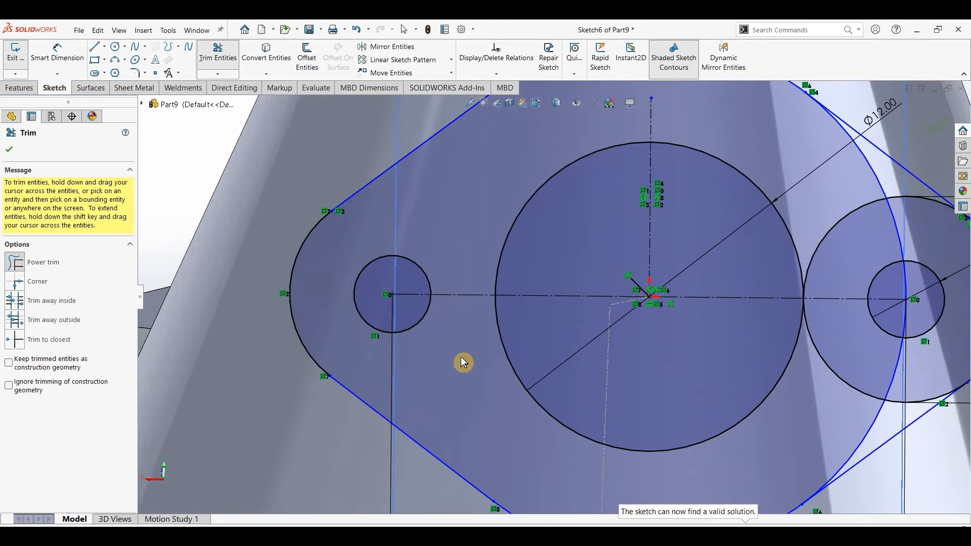
{"action": "scroll", "coordinate": [462, 362], "scroll_direction": "up", "scroll_amount": 4}
{"action": "scroll", "coordinate": [721, 254], "scroll_direction": "down", "scroll_amount": 1}
{"action": "mouse_move", "coordinate": [742, 229]}
{"action": "left_mouse_down"}
{"action": "mouse_move", "coordinate": [751, 235]}
{"action": "mouse_move", "coordinate": [721, 260]}
{"action": "mouse_move", "coordinate": [696, 266]}
{"action": "mouse_move", "coordinate": [716, 376]}
{"action": "mouse_move", "coordinate": [777, 368]}
{"action": "mouse_move", "coordinate": [720, 407]}
{"action": "mouse_move", "coordinate": [739, 207]}
{"action": "left_mouse_up"}
{"action": "scroll", "coordinate": [815, 312], "scroll_direction": "down", "scroll_amount": 2}
{"action": "left_click", "coordinate": [10, 149]}
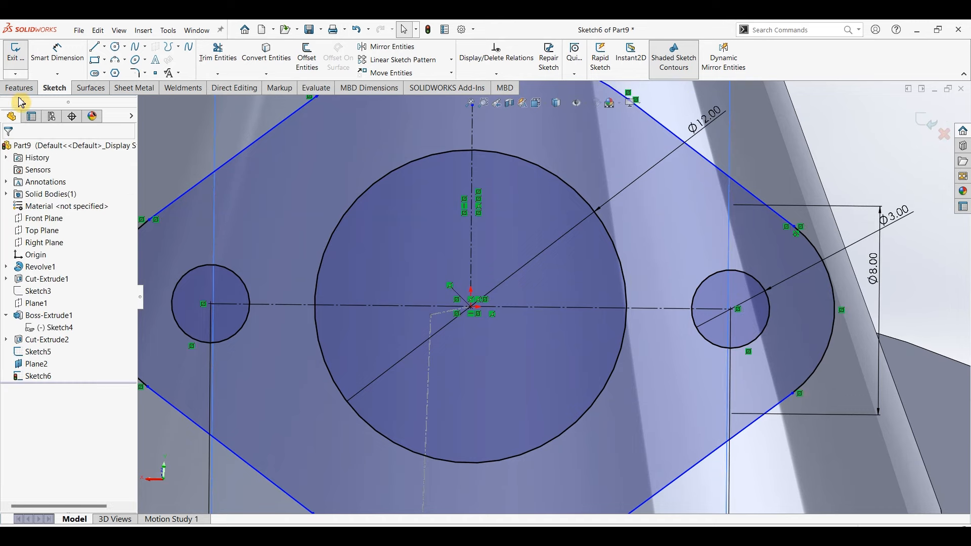
Step: Extrude the two-eared flange profile from its plane in the reversed direction until it meets the conical body
{"action": "left_click", "coordinate": [19, 88]}
{"action": "left_click", "coordinate": [21, 56]}
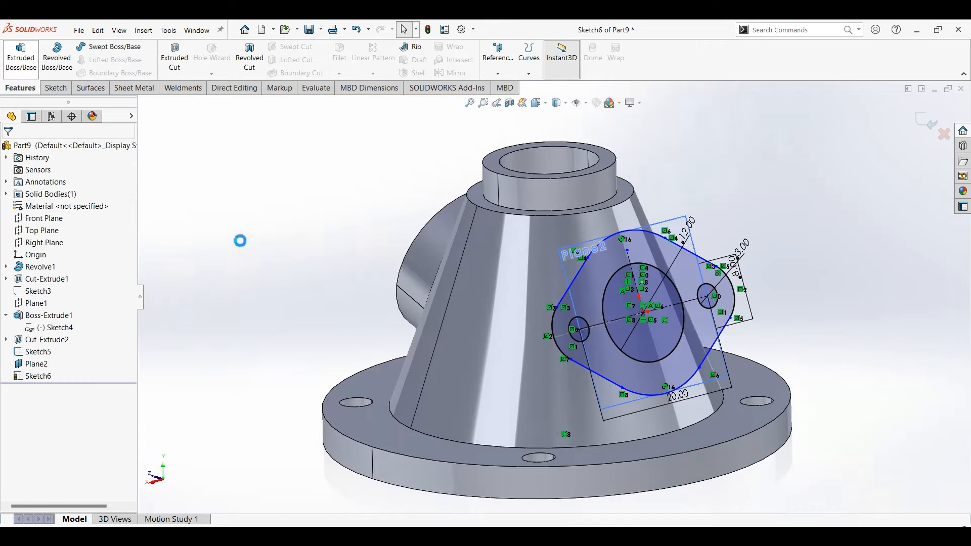
{"action": "left_click", "coordinate": [12, 219]}
{"action": "left_click", "coordinate": [122, 220]}
{"action": "left_click", "coordinate": [42, 249]}
{"action": "left_click", "coordinate": [9, 150]}
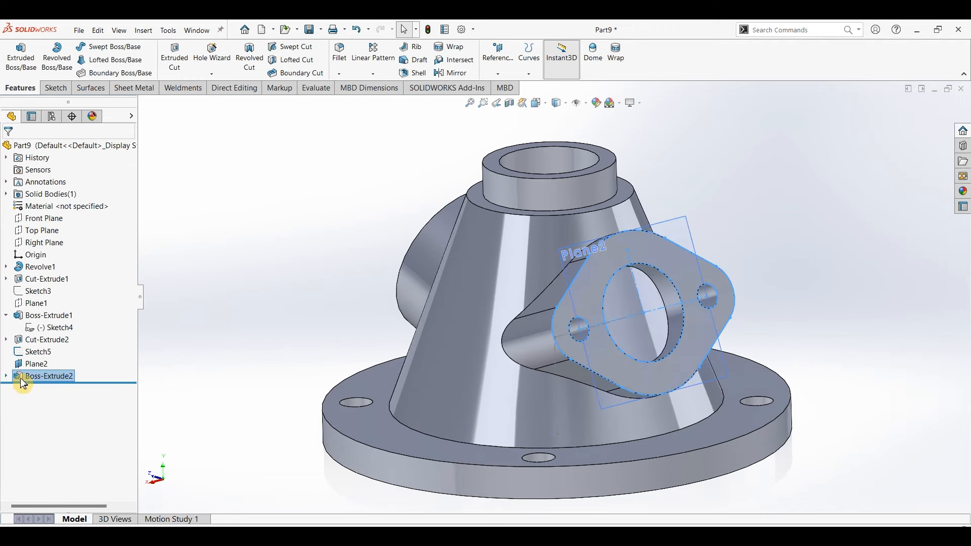
Step: Start an extruded cut from the flange boss's sketch and clear the preselected whole-sketch contour
{"action": "left_click", "coordinate": [22, 382]}
{"action": "left_click", "coordinate": [6, 375]}
{"action": "left_click", "coordinate": [59, 388]}
{"action": "left_click", "coordinate": [175, 57]}
{"action": "left_click", "coordinate": [70, 373]}
{"action": "left_click", "coordinate": [81, 388]}
{"action": "left_click", "coordinate": [101, 385]}
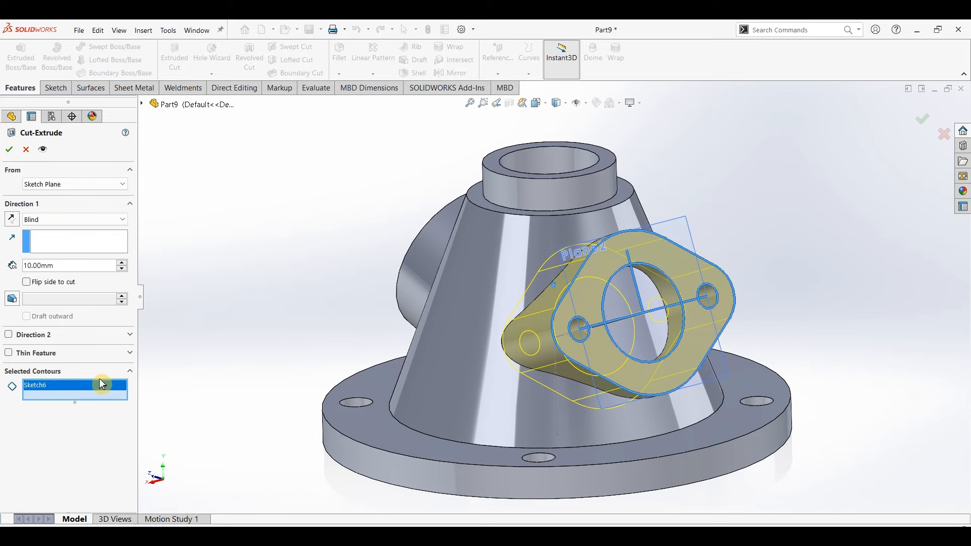
{"action": "key", "text": "Delete"}
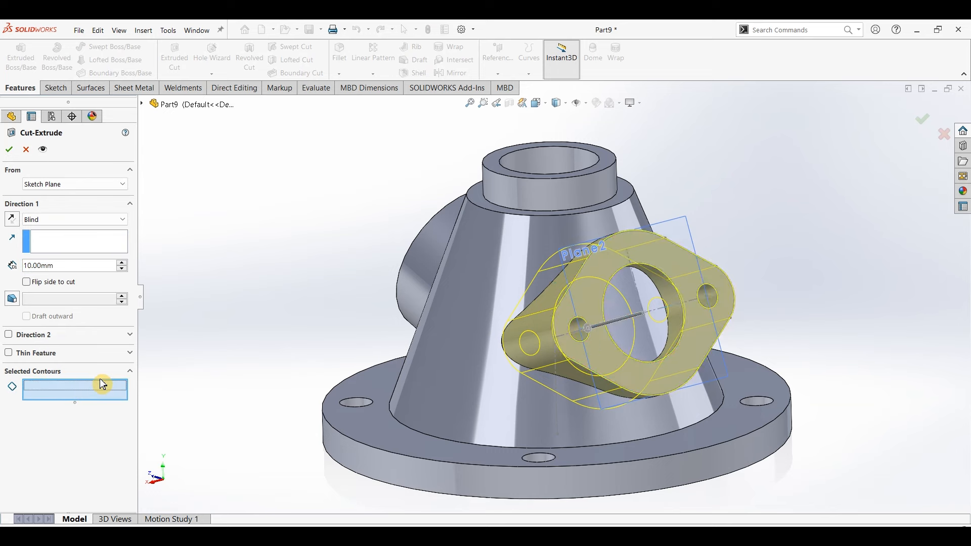
Step: Cut the 12 mm bore and both 3 mm holes through the flange boss with the Up To Next end condition
{"action": "left_click", "coordinate": [652, 299]}
{"action": "middle_click_drag", "start_coordinate": [600, 328], "coordinate": [479, 343]}
{"action": "left_click", "coordinate": [460, 329]}
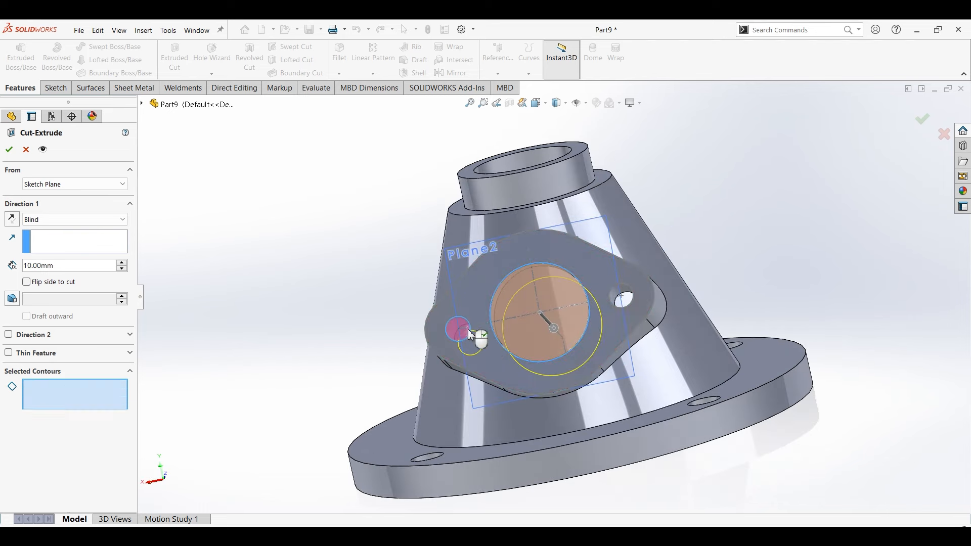
{"action": "left_click", "coordinate": [628, 306]}
{"action": "left_click", "coordinate": [76, 220]}
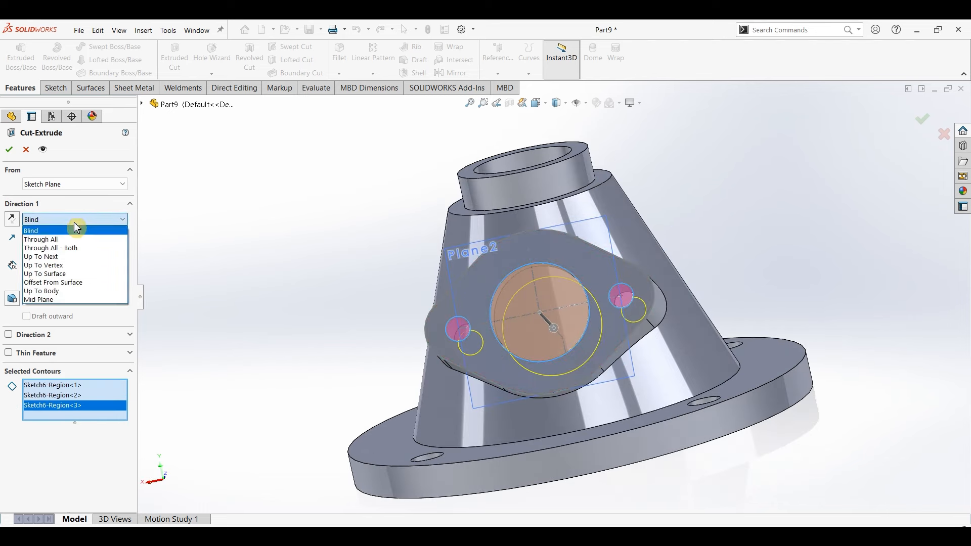
{"action": "left_click", "coordinate": [45, 257]}
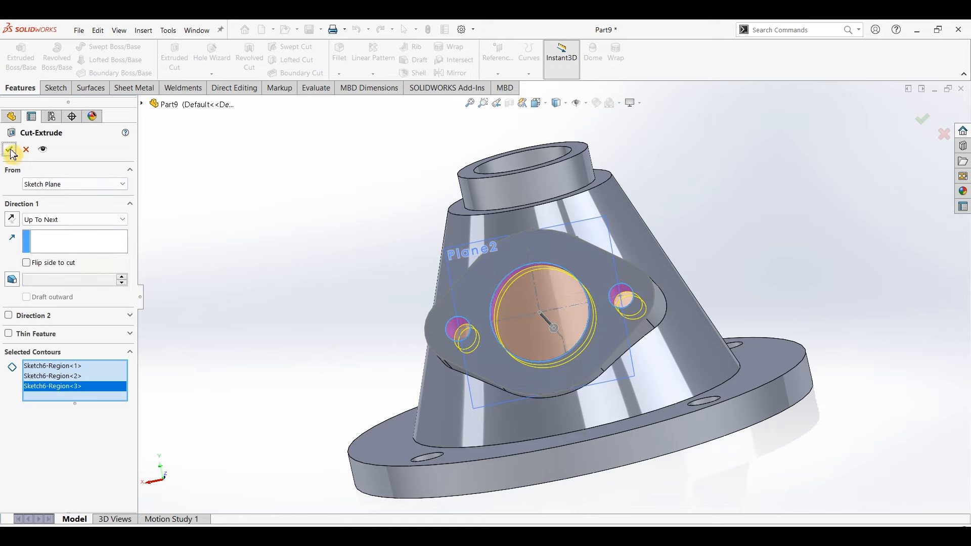
{"action": "key", "text": "Return"}
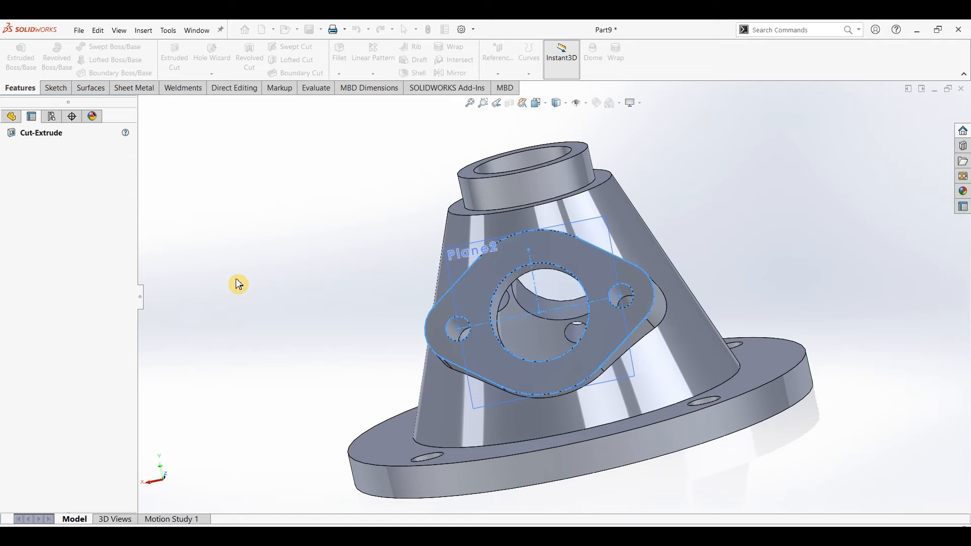
Step: Hide the reference plane Plane2 on the two-eared flange boss
{"action": "key", "text": "ctrl+7"}
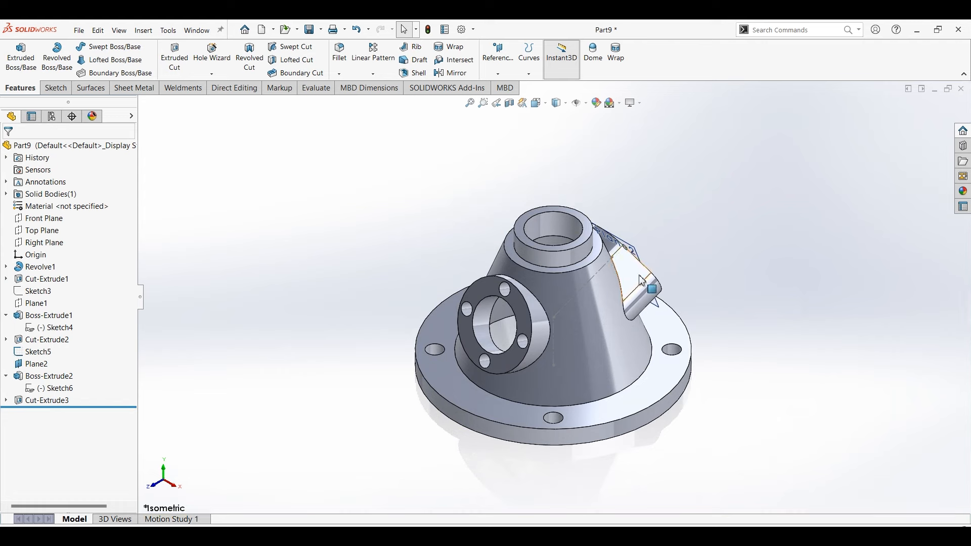
{"action": "middle_click_drag", "start_coordinate": [688, 261], "coordinate": [521, 366]}
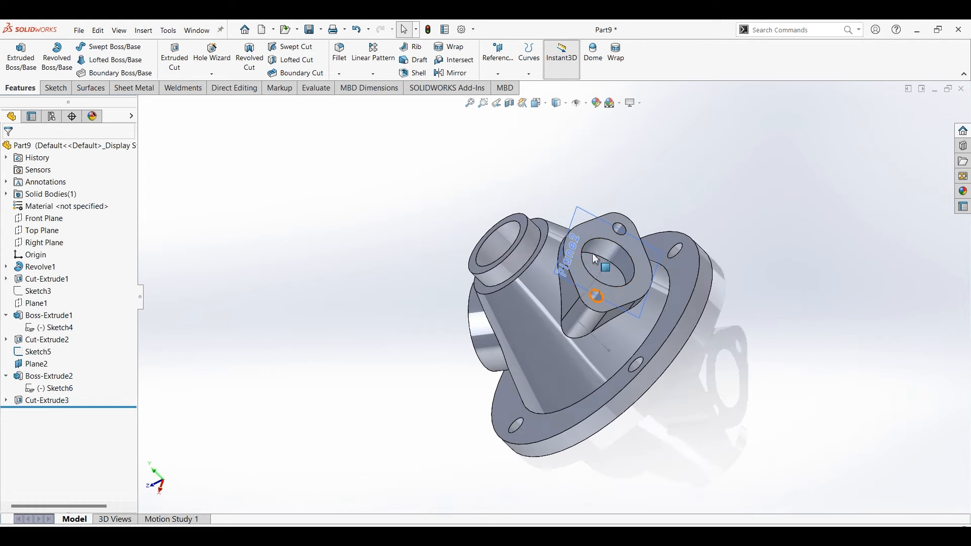
{"action": "left_click", "coordinate": [584, 218]}
{"action": "left_click", "coordinate": [648, 185]}
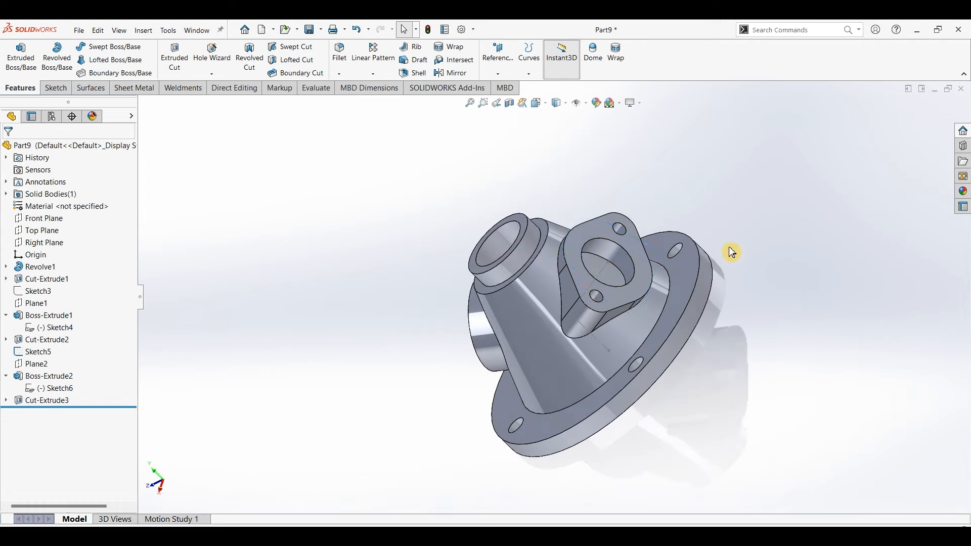
Step: Set the isometric view and apply the polished steel appearance to the part
{"action": "key", "text": "ctrl+7"}
{"action": "left_click", "coordinate": [964, 191]}
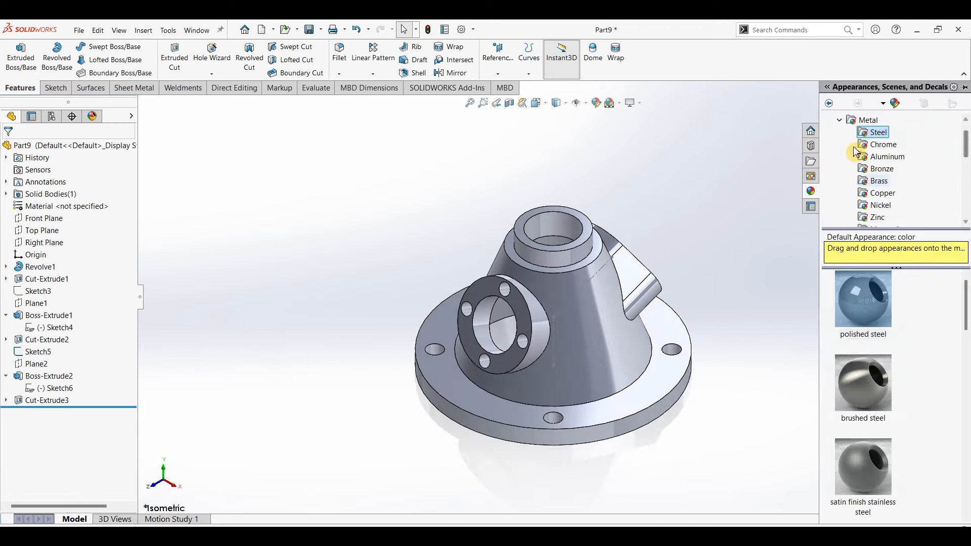
{"action": "left_click", "coordinate": [869, 288]}
{"action": "left_click", "coordinate": [749, 256]}
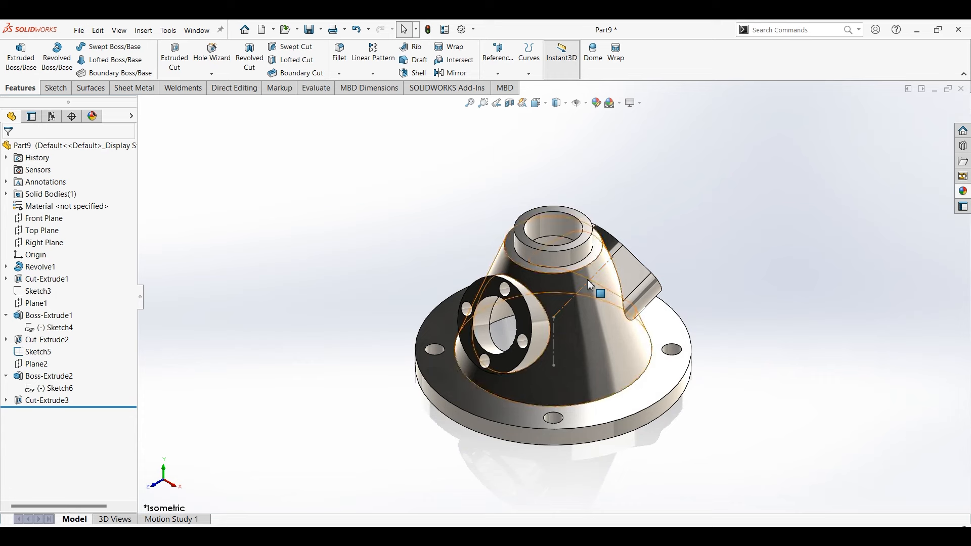
Step: Hide the slanted centerline sketch Sketch5 that shows through the cone
{"action": "left_click", "coordinate": [566, 304]}
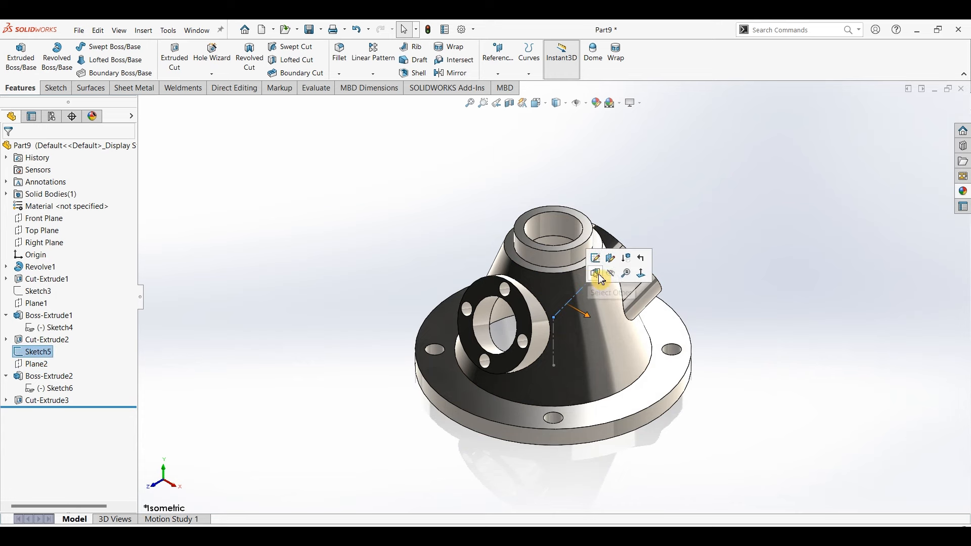
{"action": "left_click", "coordinate": [616, 279]}
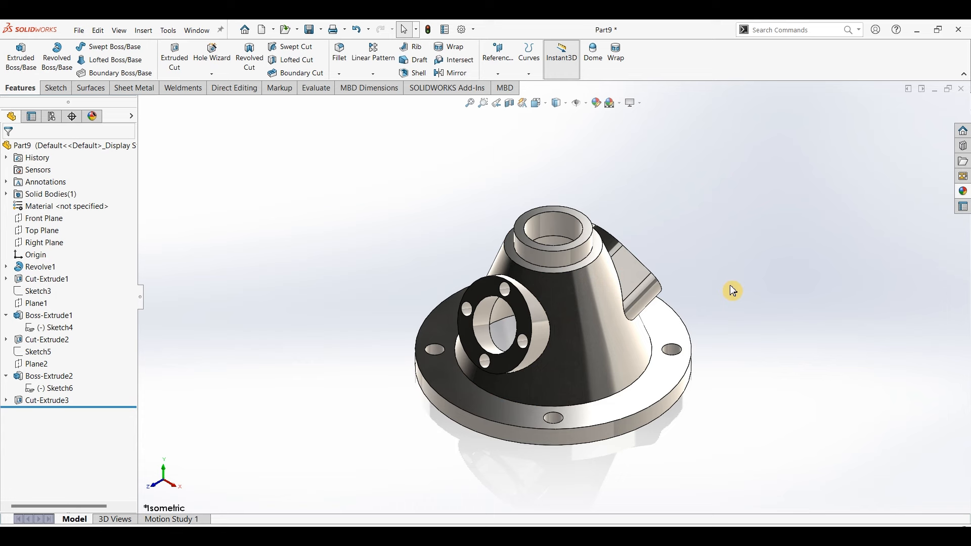
{"action": "scroll", "coordinate": [730, 394], "scroll_direction": "down", "scroll_amount": 2}
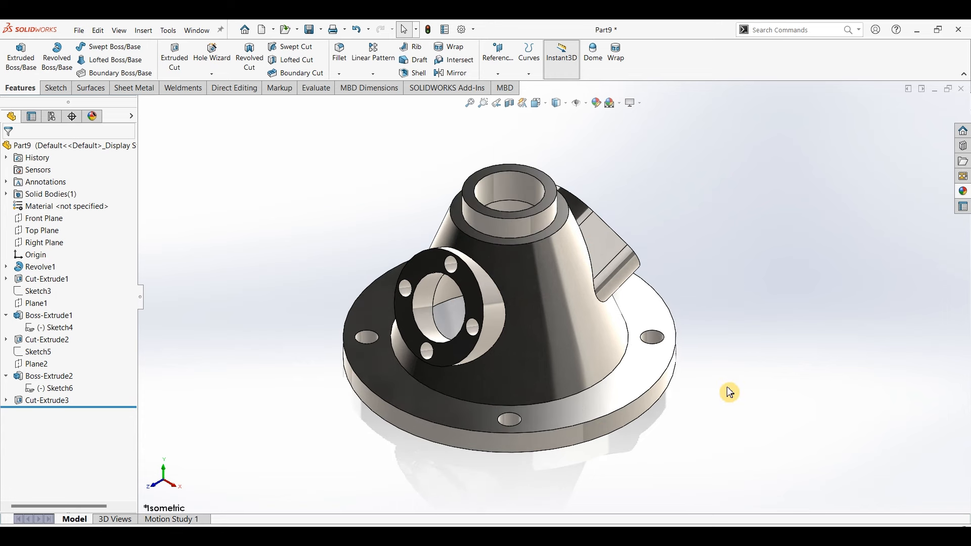